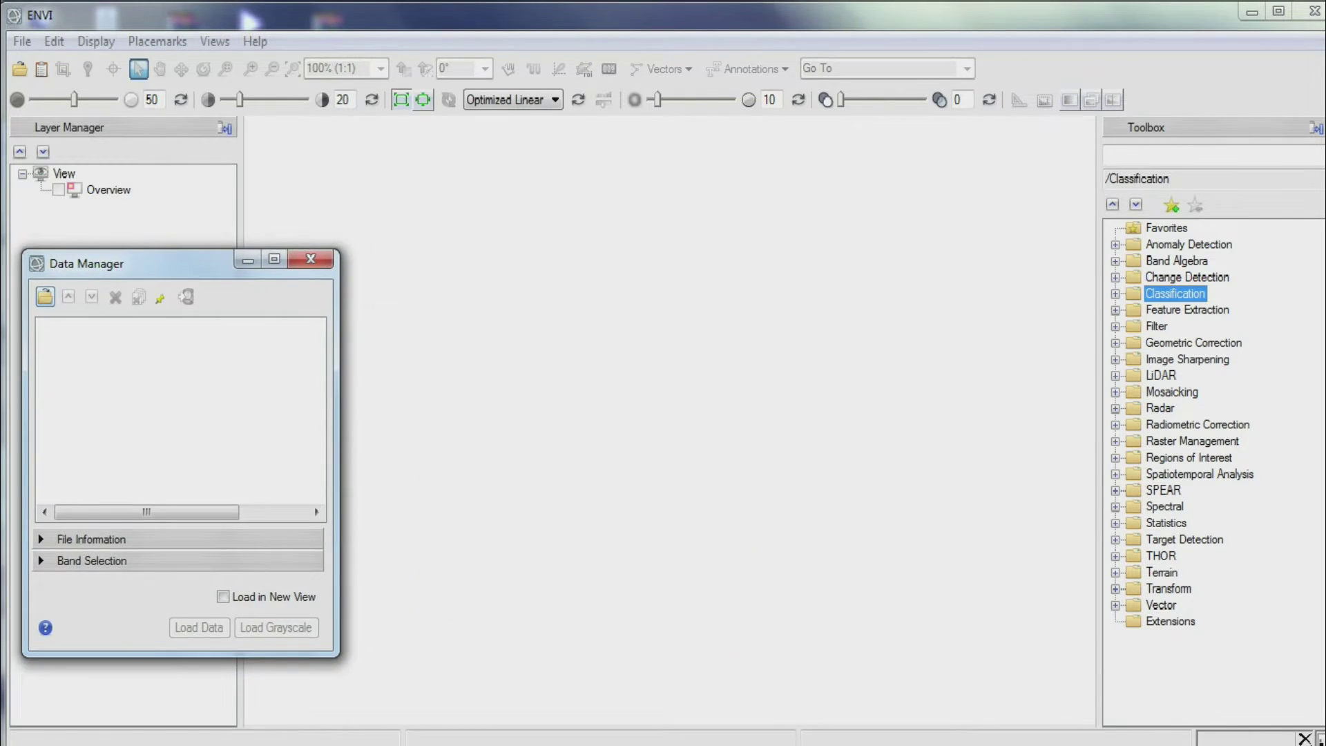
Open the Landsat 8 scene through its metadata file LC08_L1TP_176038_20210724_20210729_01_T1_MTL.
click(45, 296)
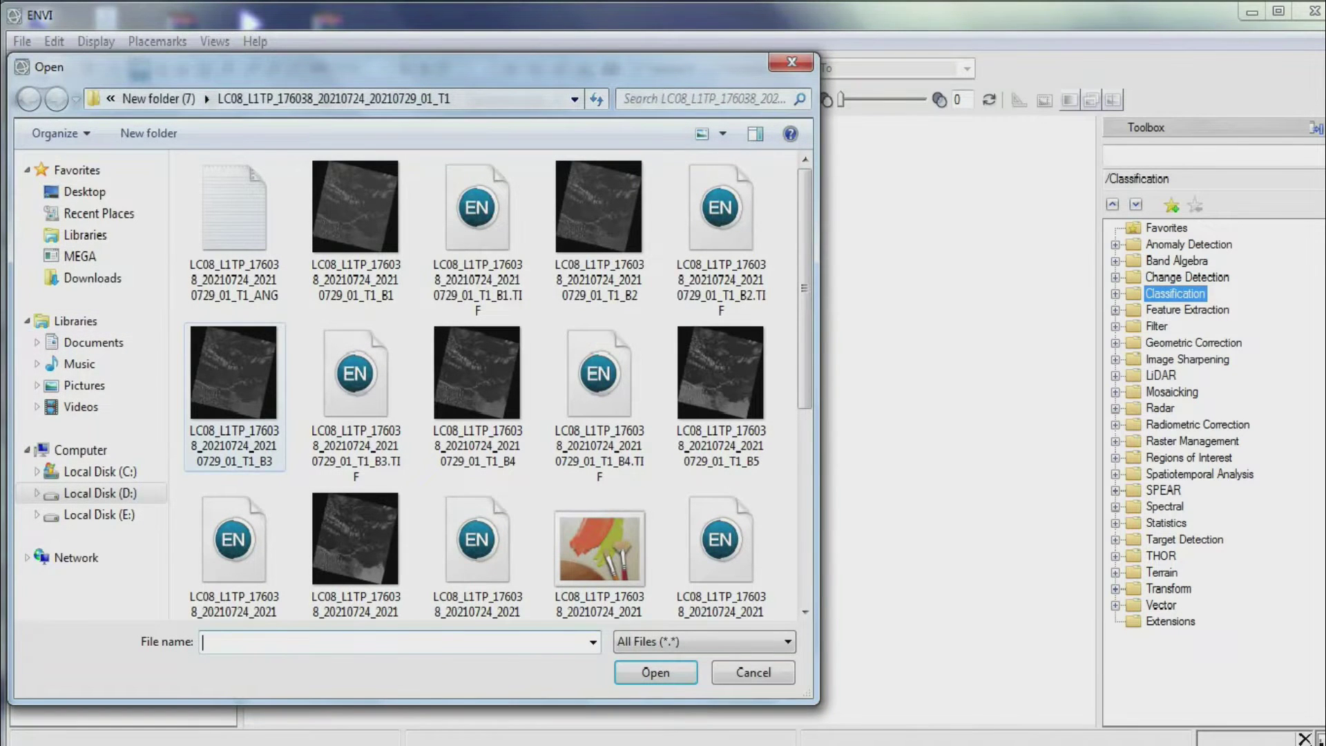
click(234, 373)
scroll(235, 387, down, 5)
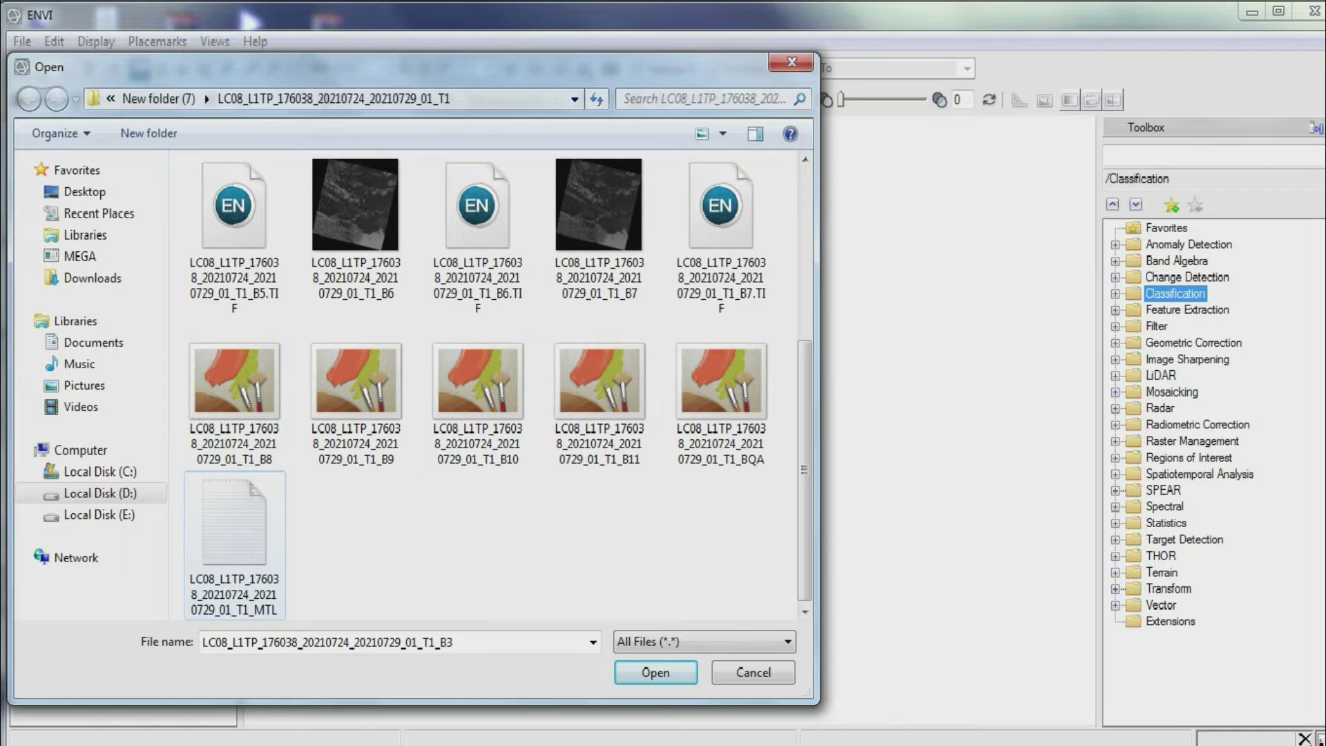
click(239, 547)
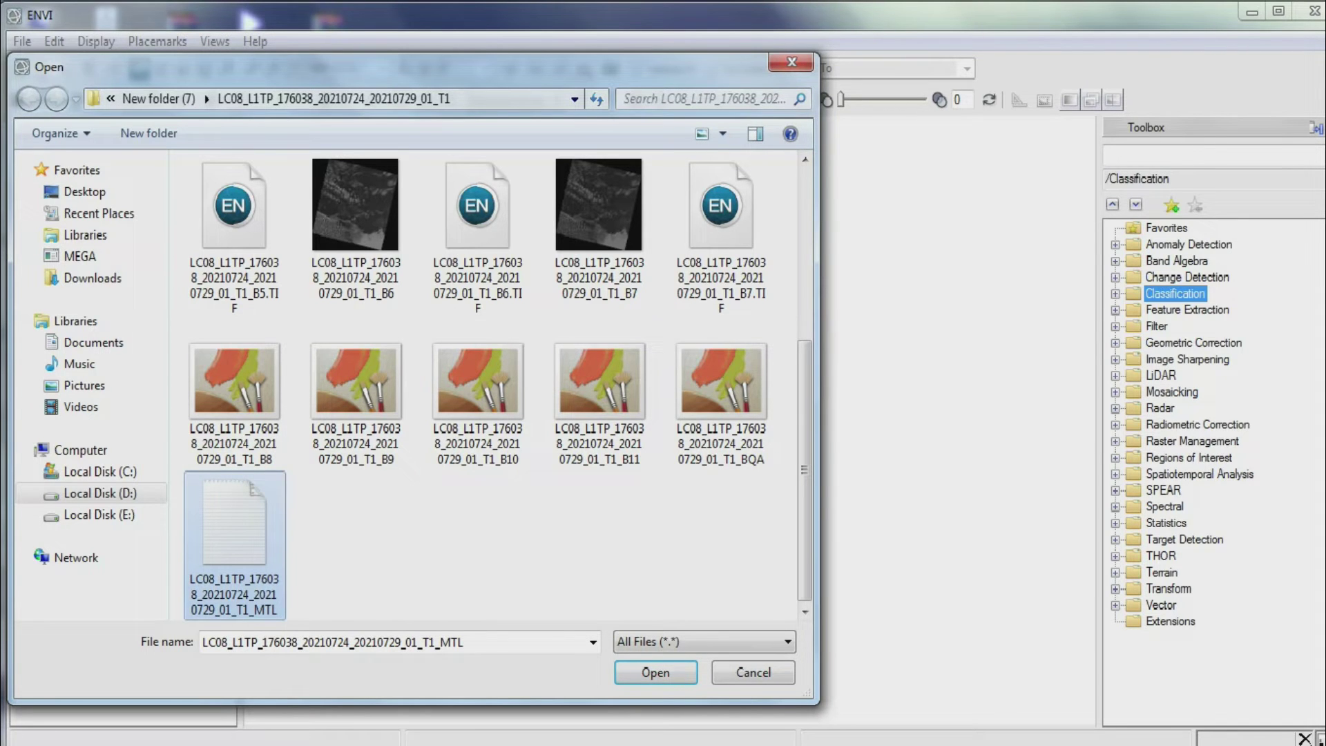
click(655, 672)
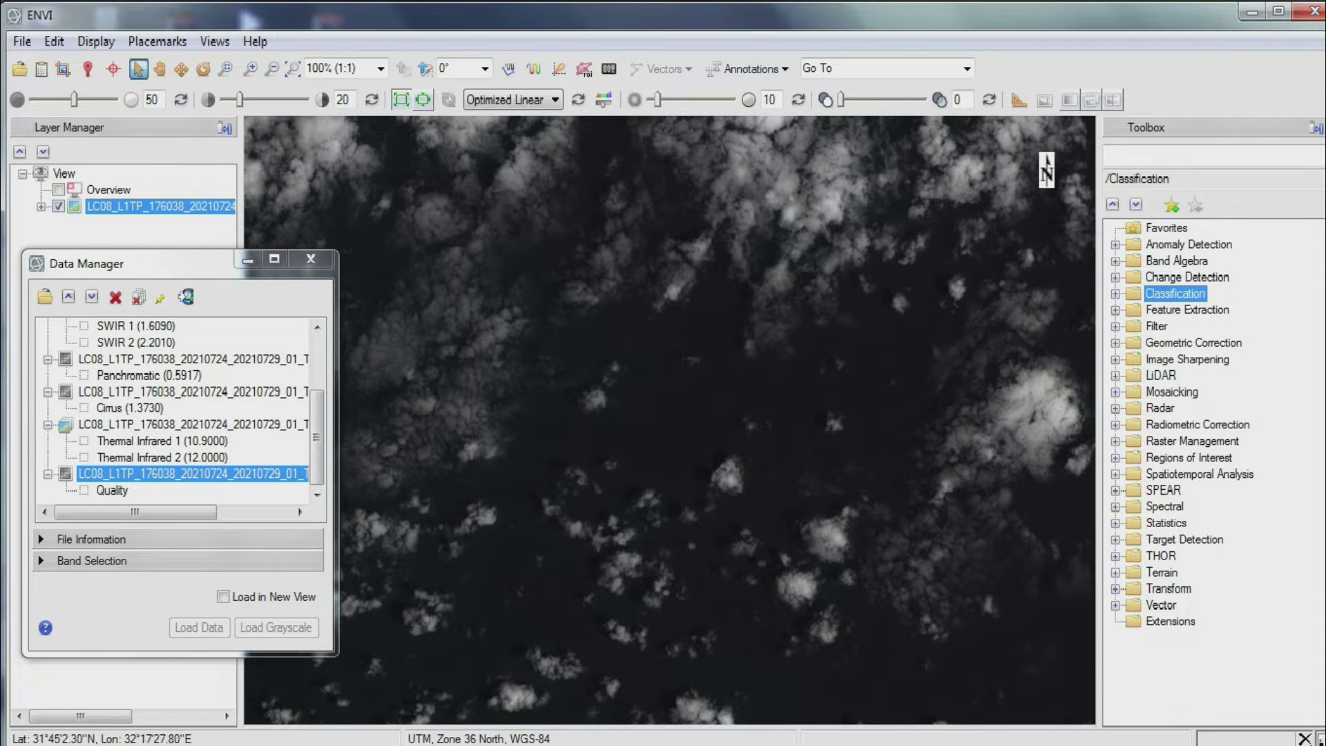
Examine the full scene extent and the cloud-covered land along the coast in close-up.
click(293, 69)
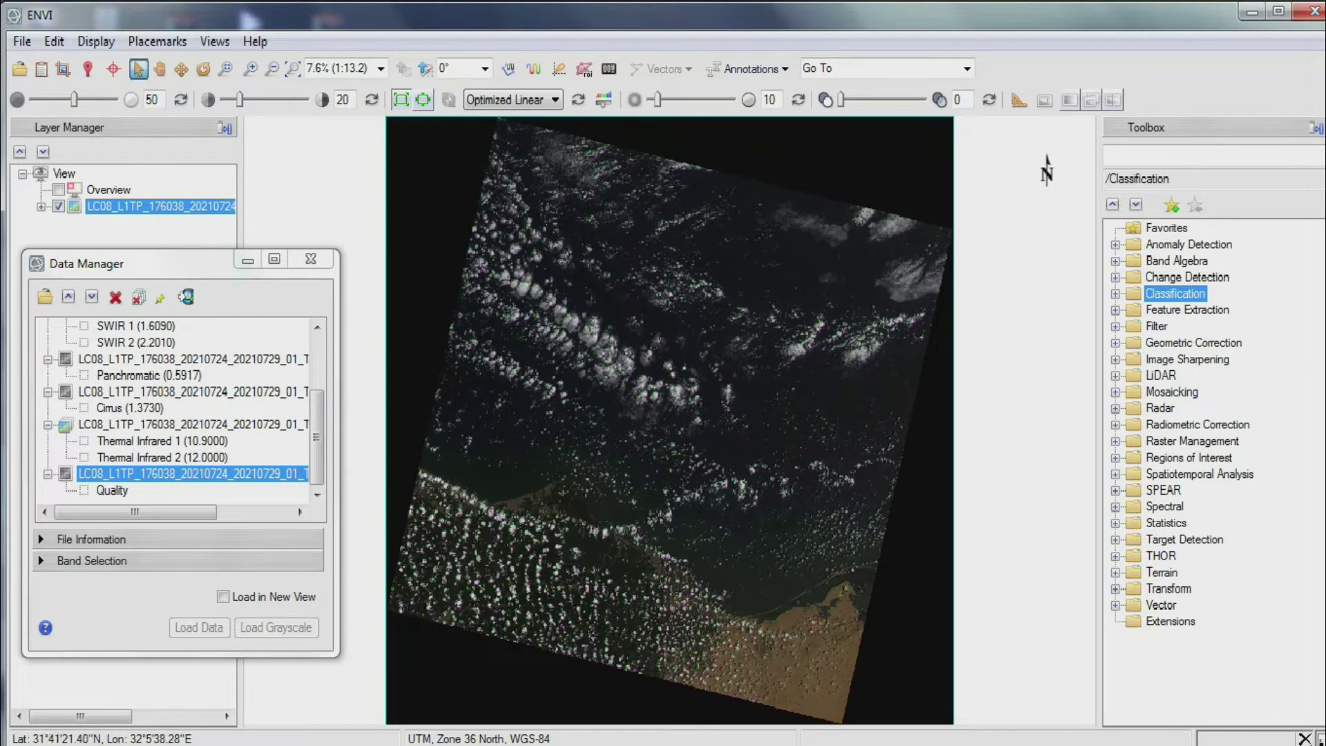
scroll(598, 387, up, 1)
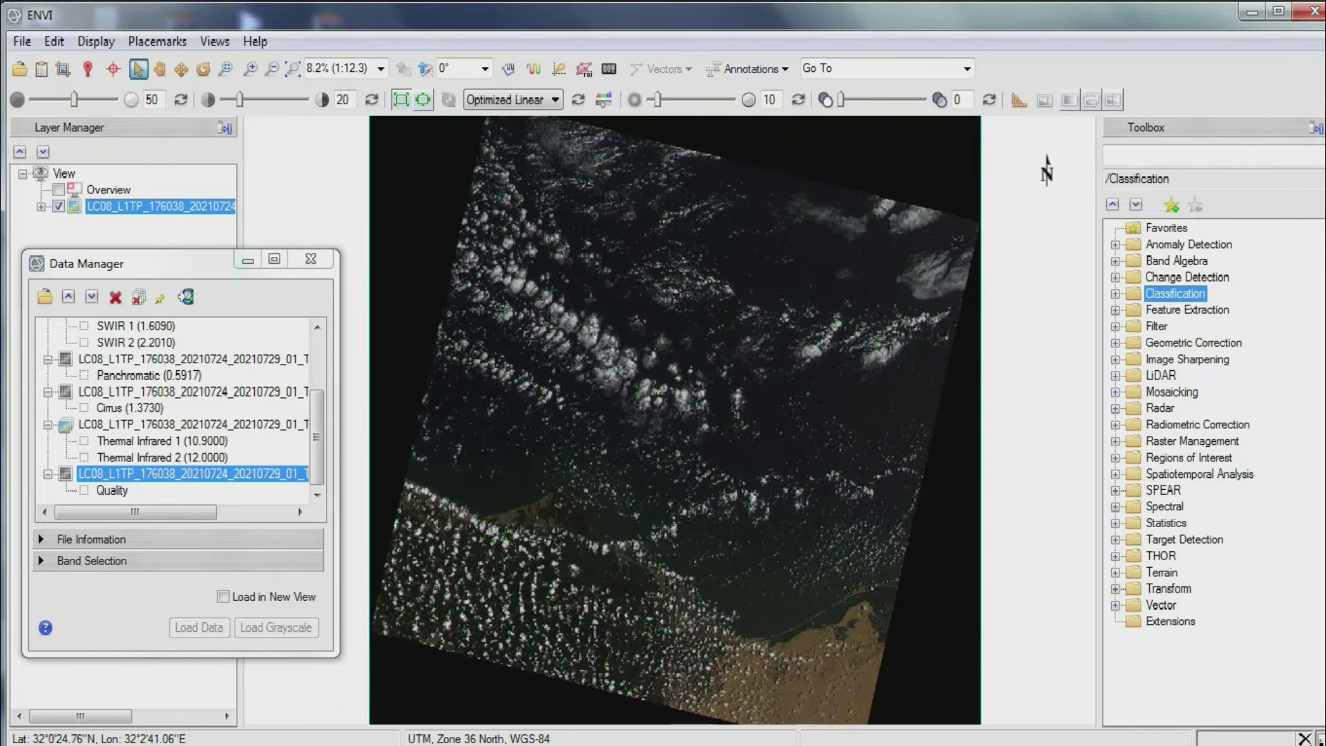
scroll(663, 414, up, 2)
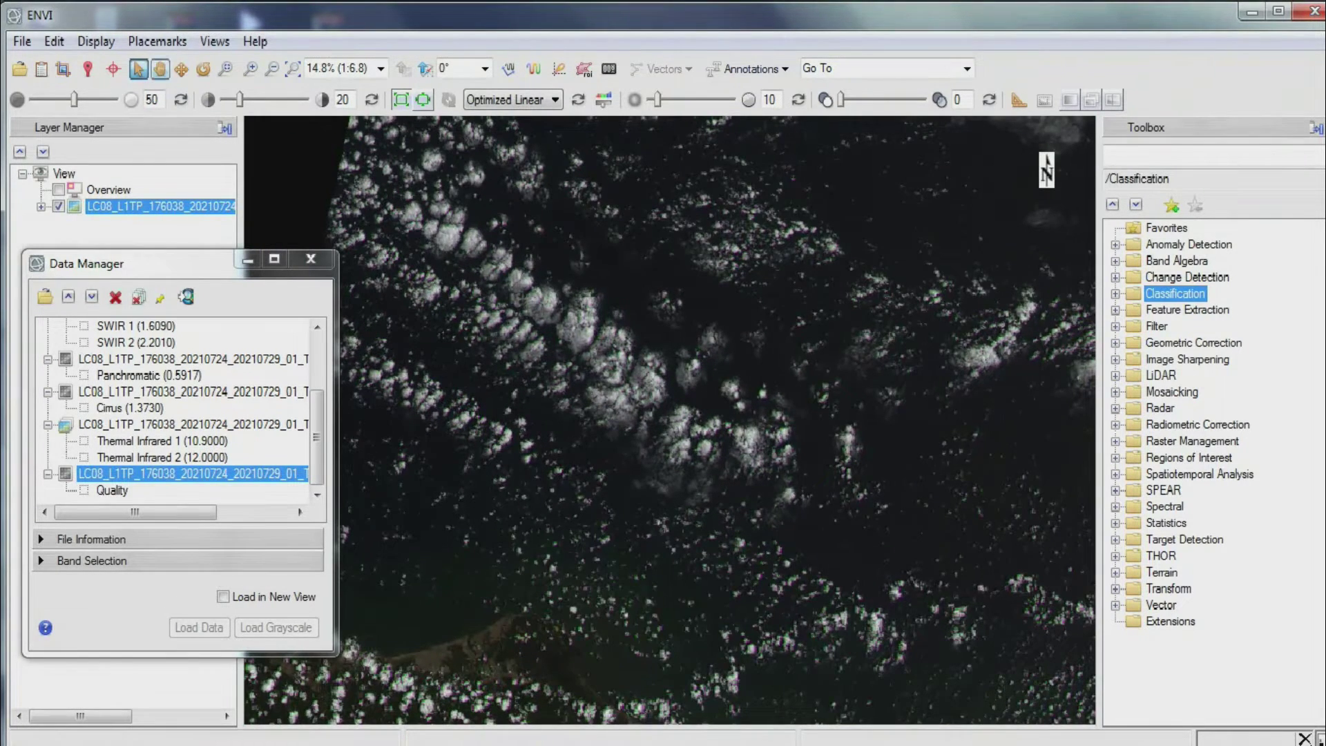
drag(431, 684, 582, 423)
scroll(668, 420, up, 4)
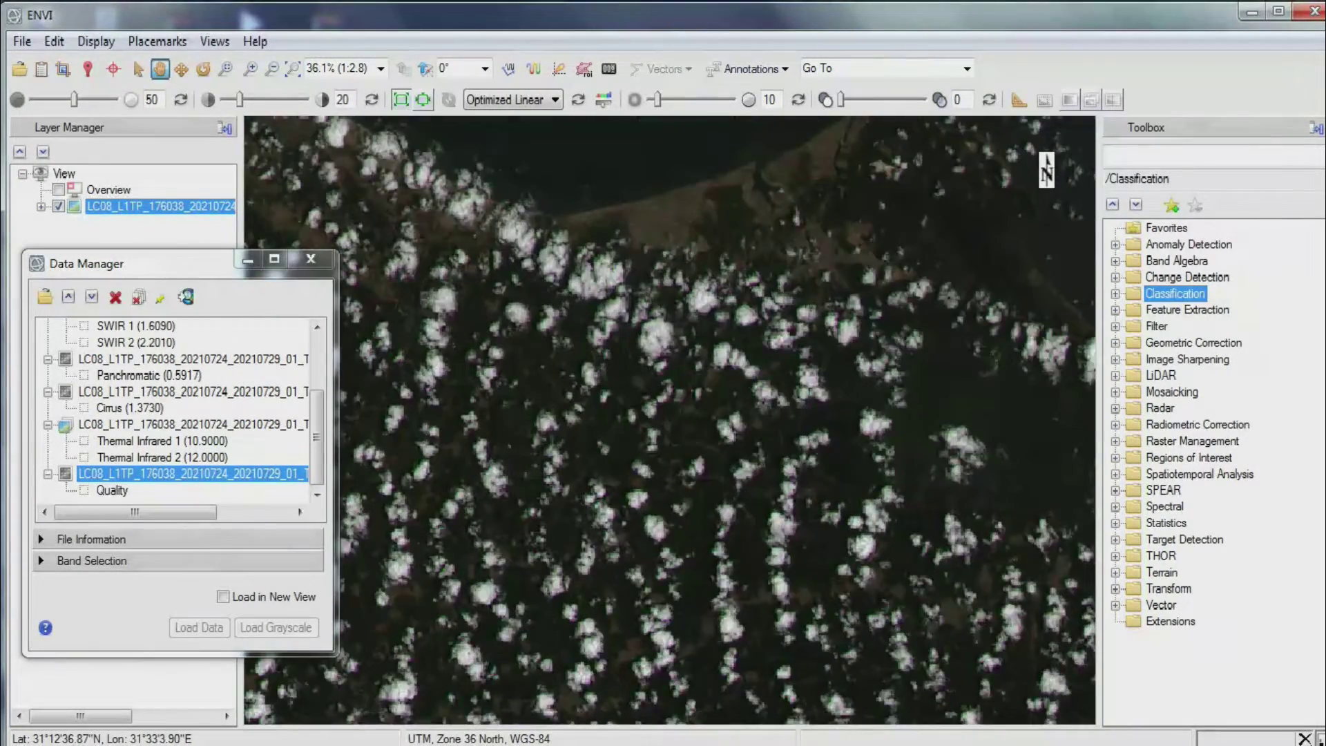
drag(494, 221, 466, 402)
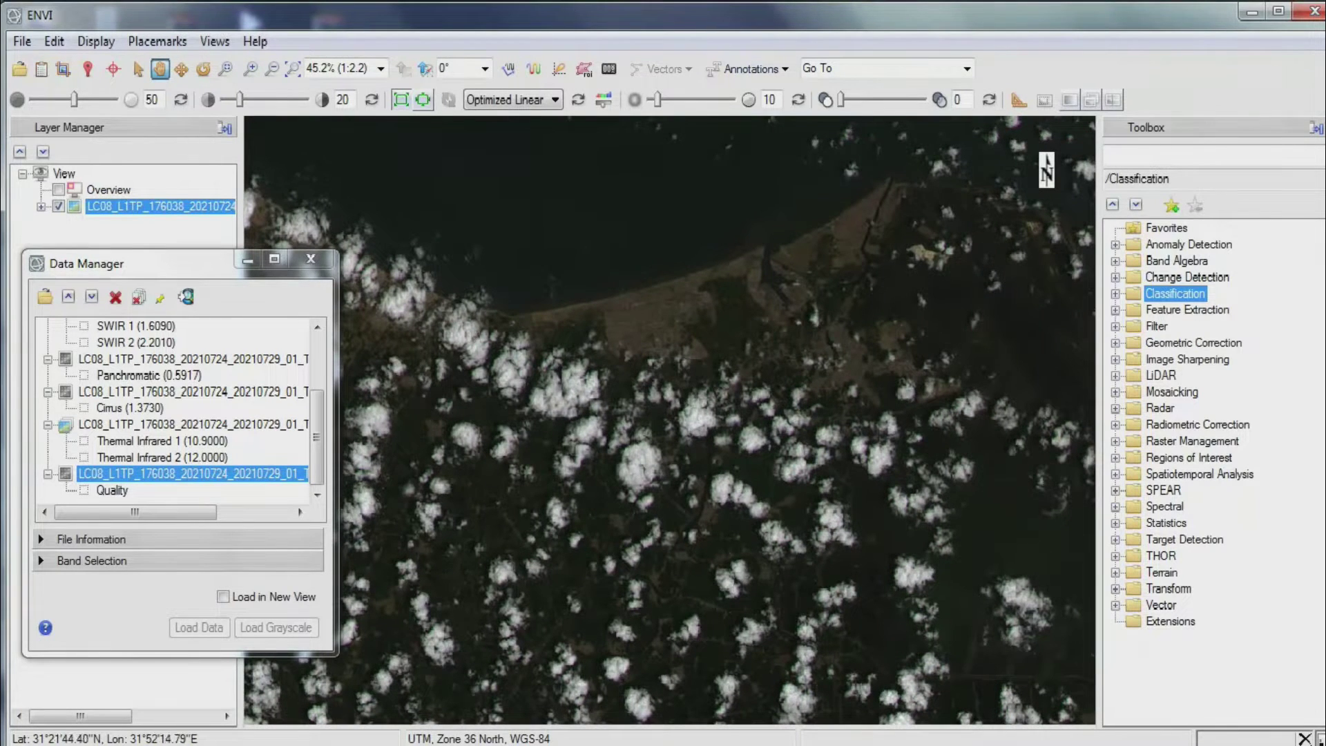
scroll(456, 397, up, 1)
scroll(669, 420, up, 2)
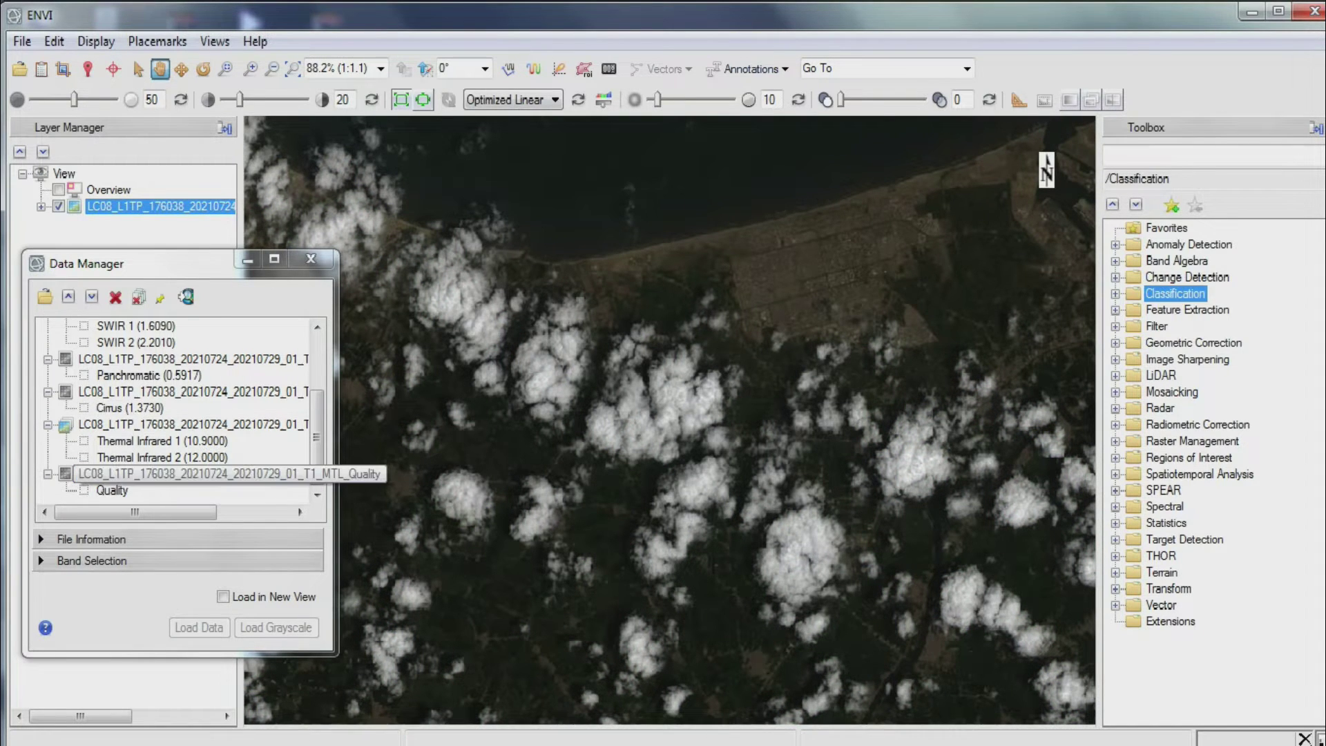
Load the scene's Quality band as a layer over the multispectral image and move the Data Manager clear of the layer list.
click(193, 474)
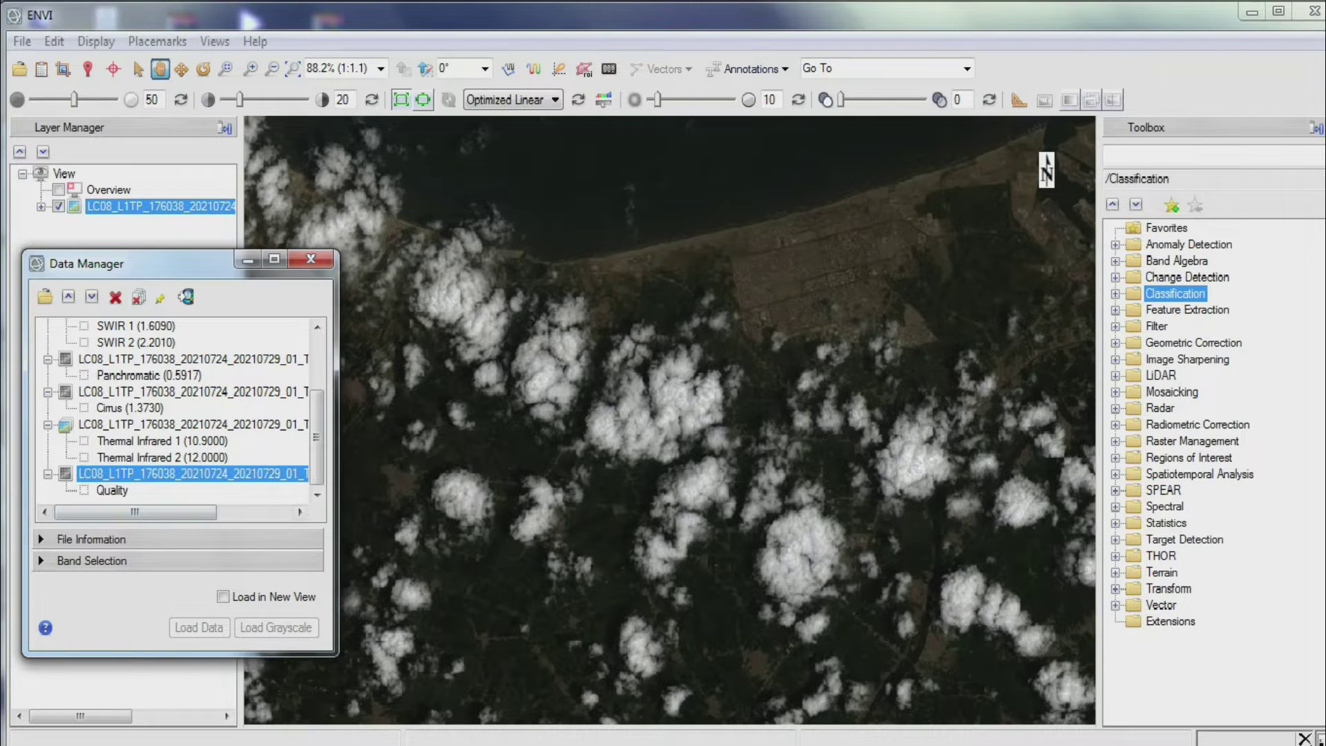
click(112, 491)
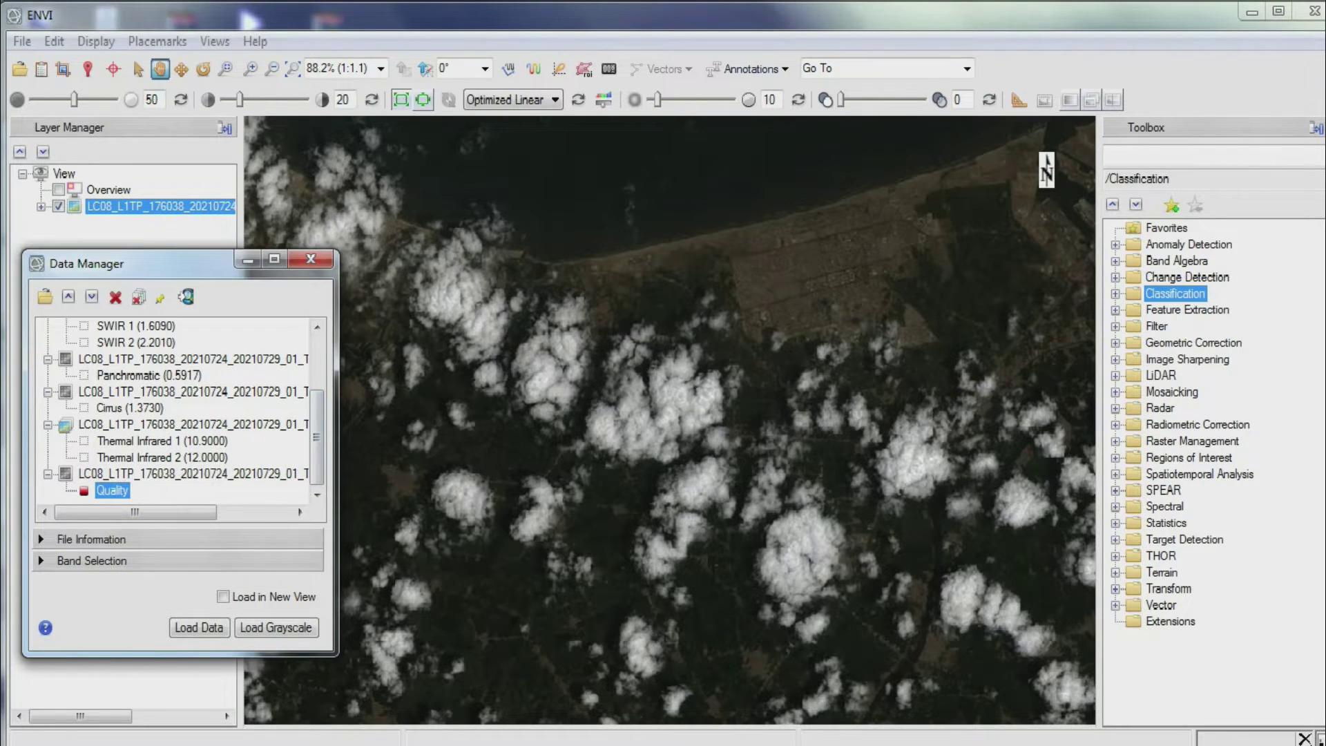
drag(336, 414, 519, 415)
click(276, 490)
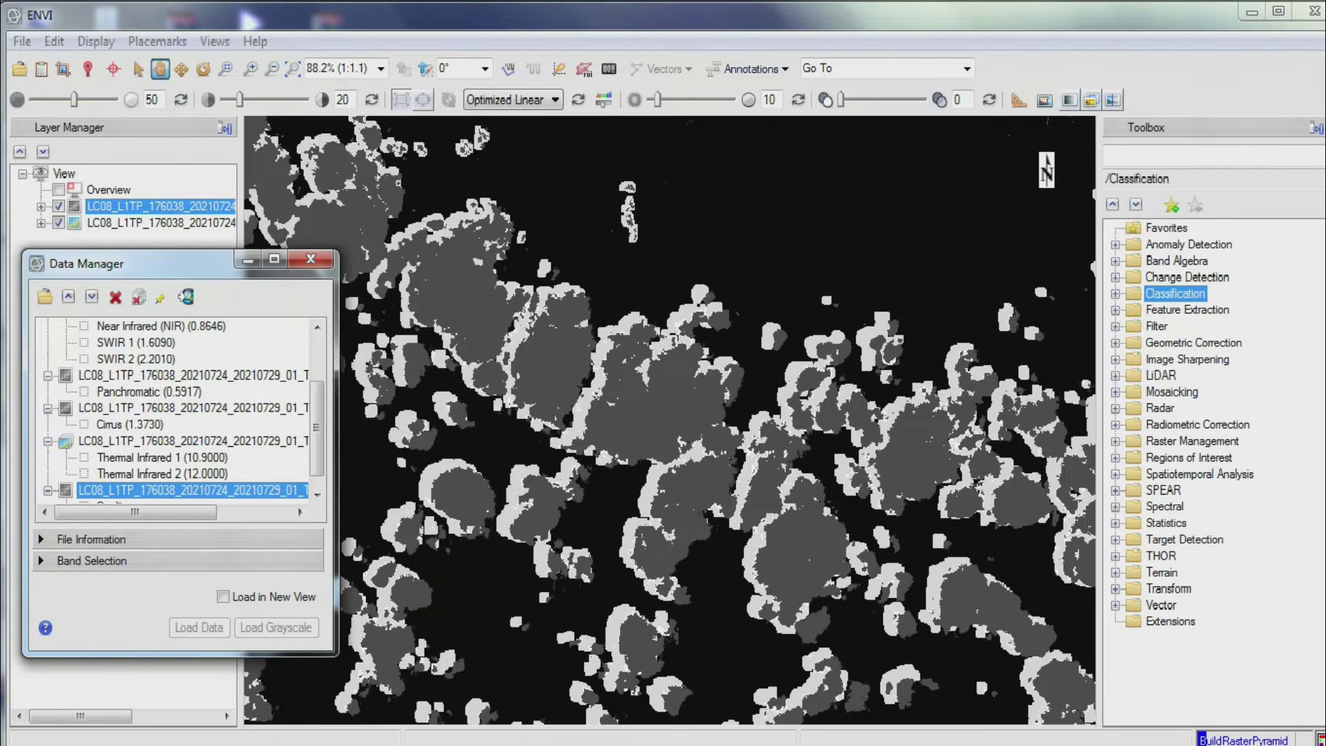
drag(121, 264, 98, 310)
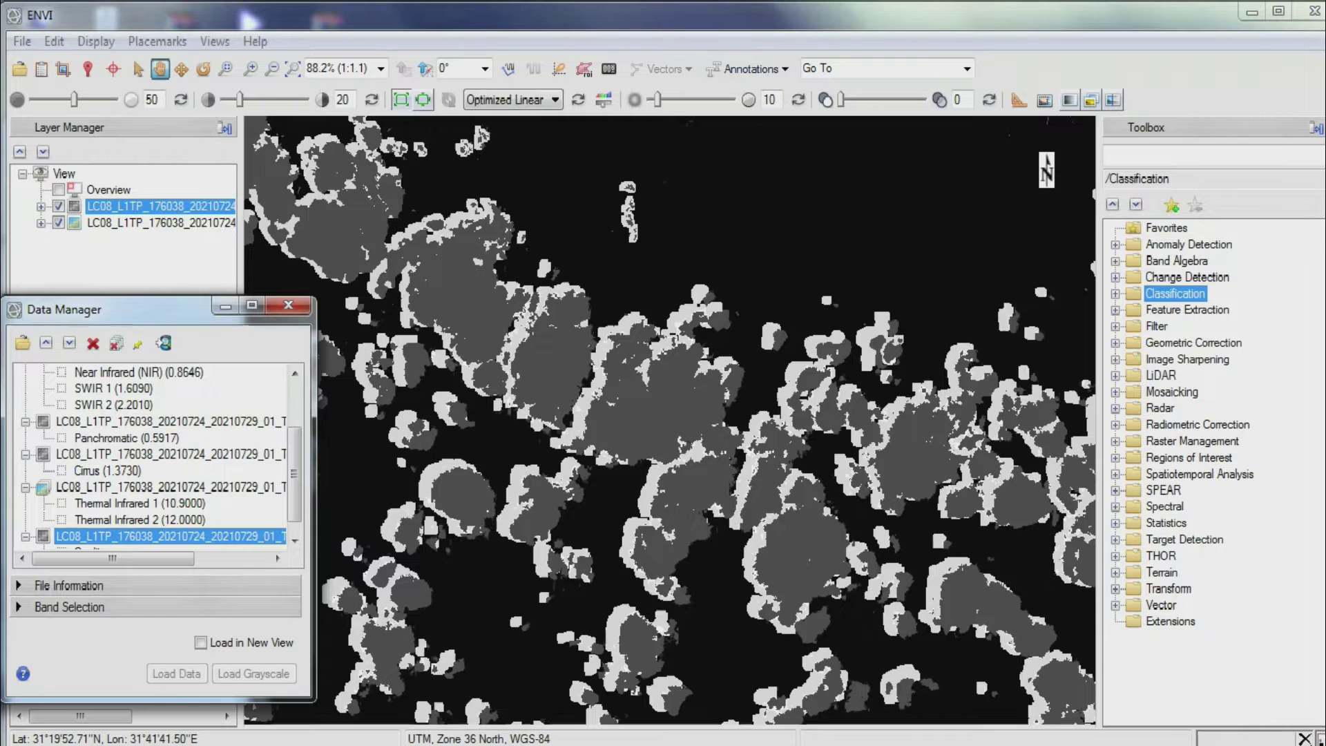
Apply a Linear 2% stretch to the Quality layer.
click(59, 206)
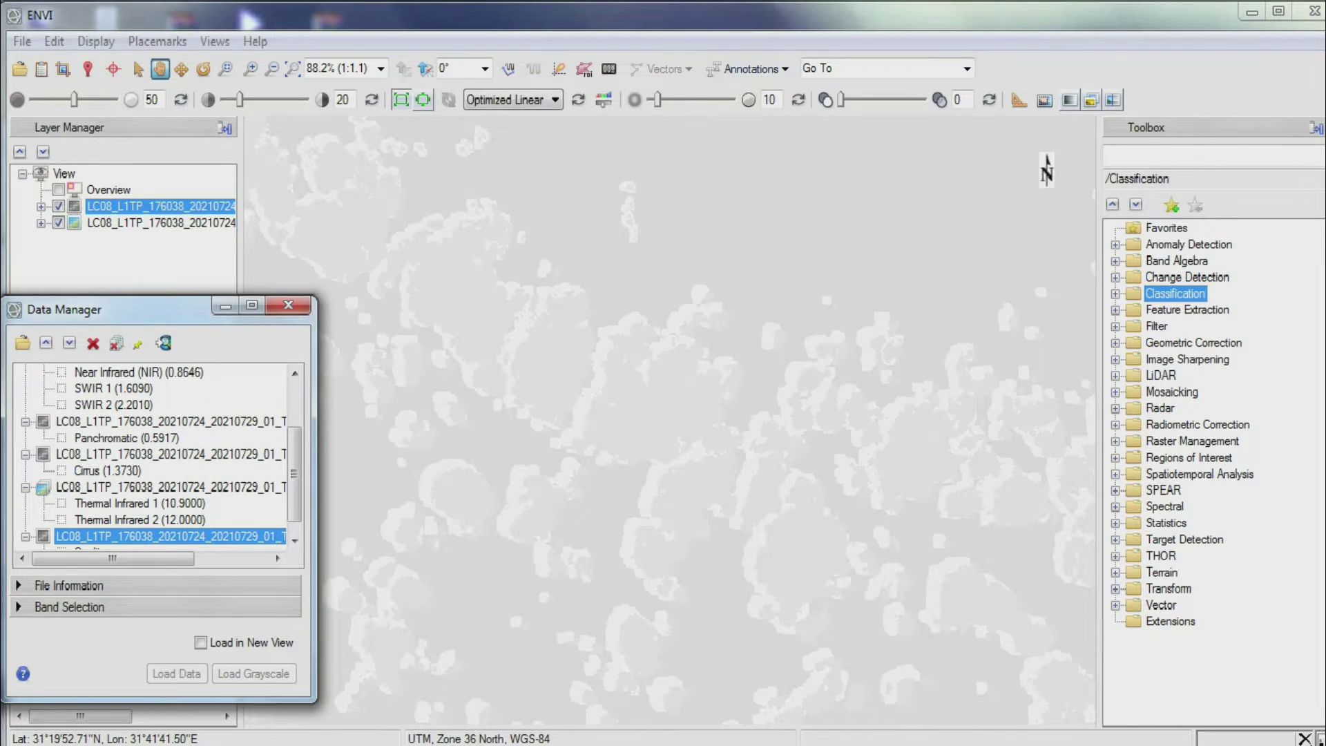
click(59, 205)
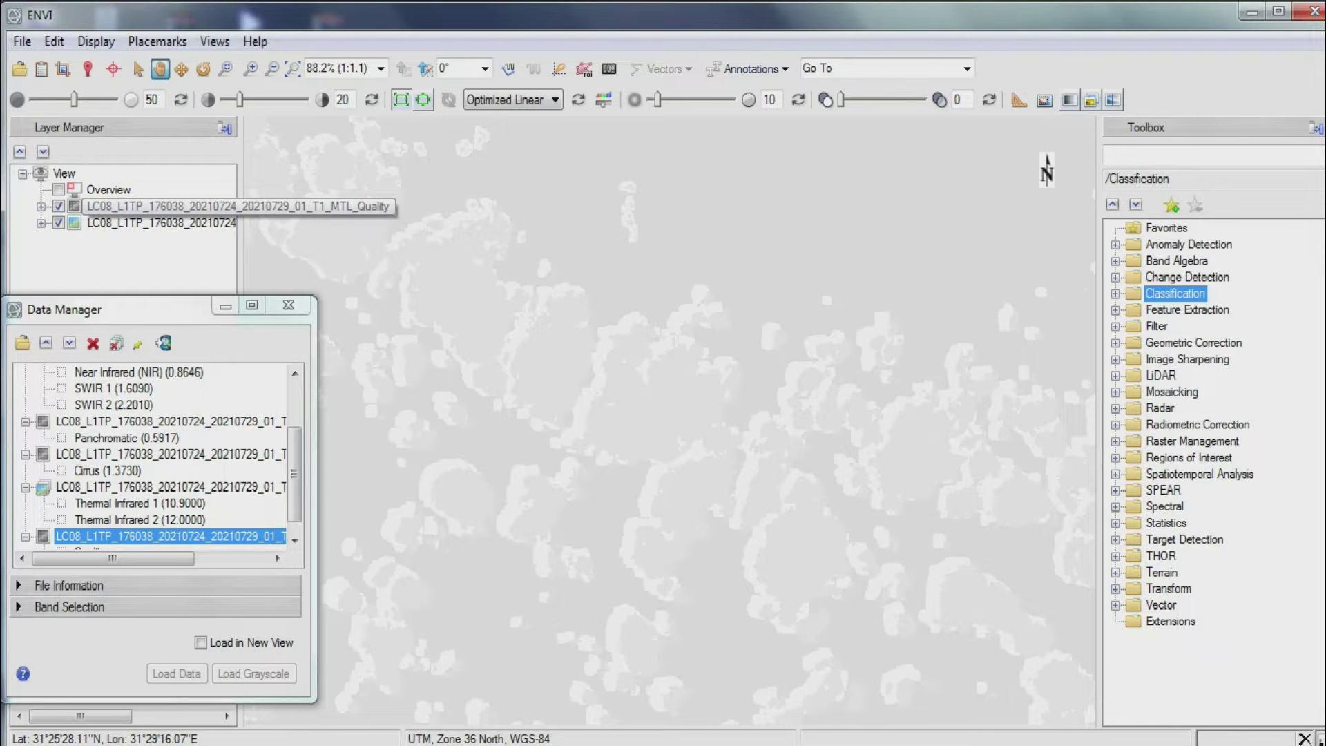
click(511, 99)
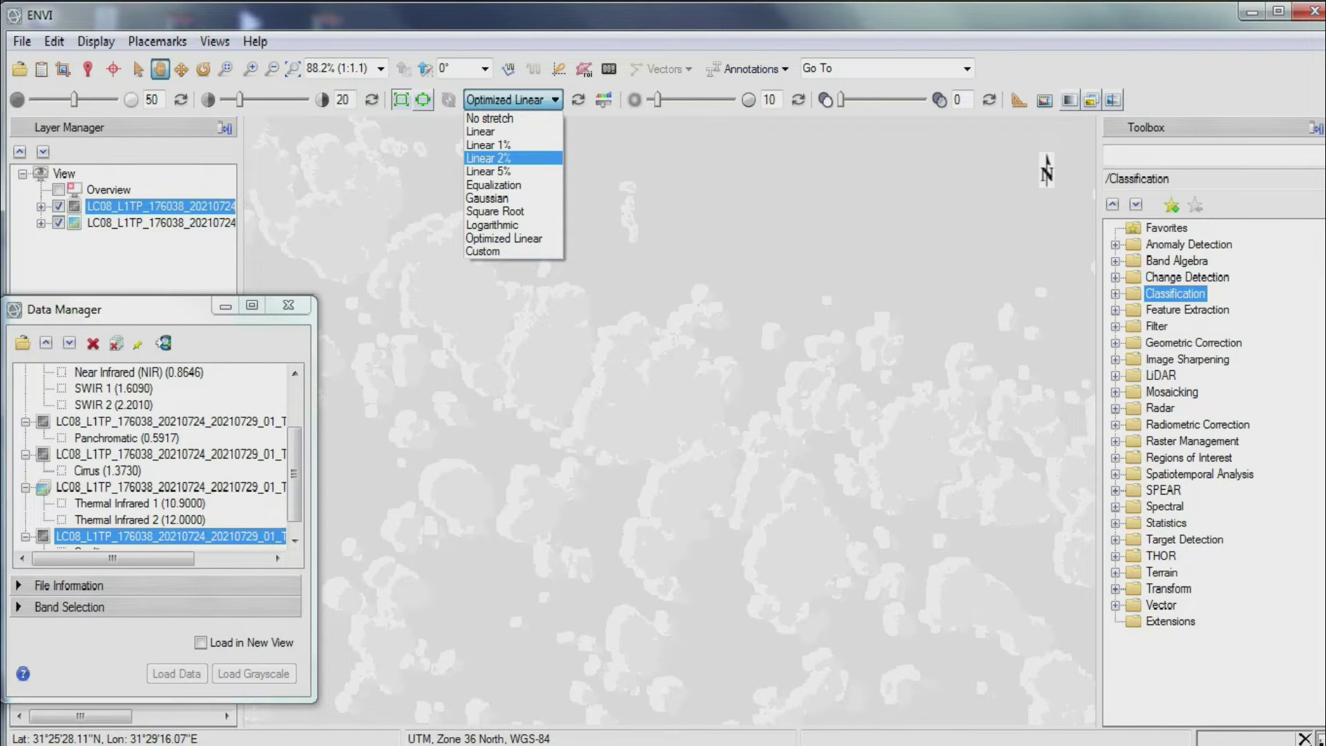
click(487, 158)
Compare the Quality layer with the multispectral image by repeatedly hiding and showing it, leaving it visible.
click(59, 206)
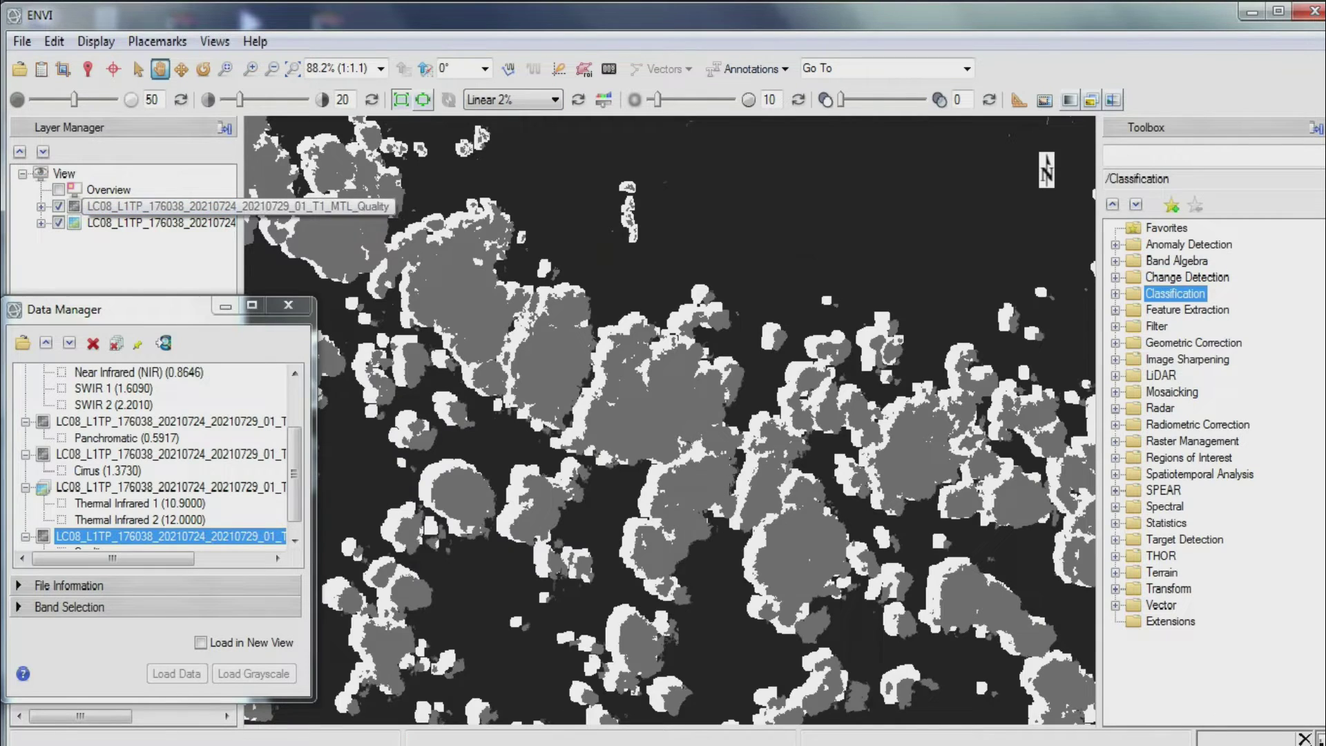
click(59, 206)
click(58, 206)
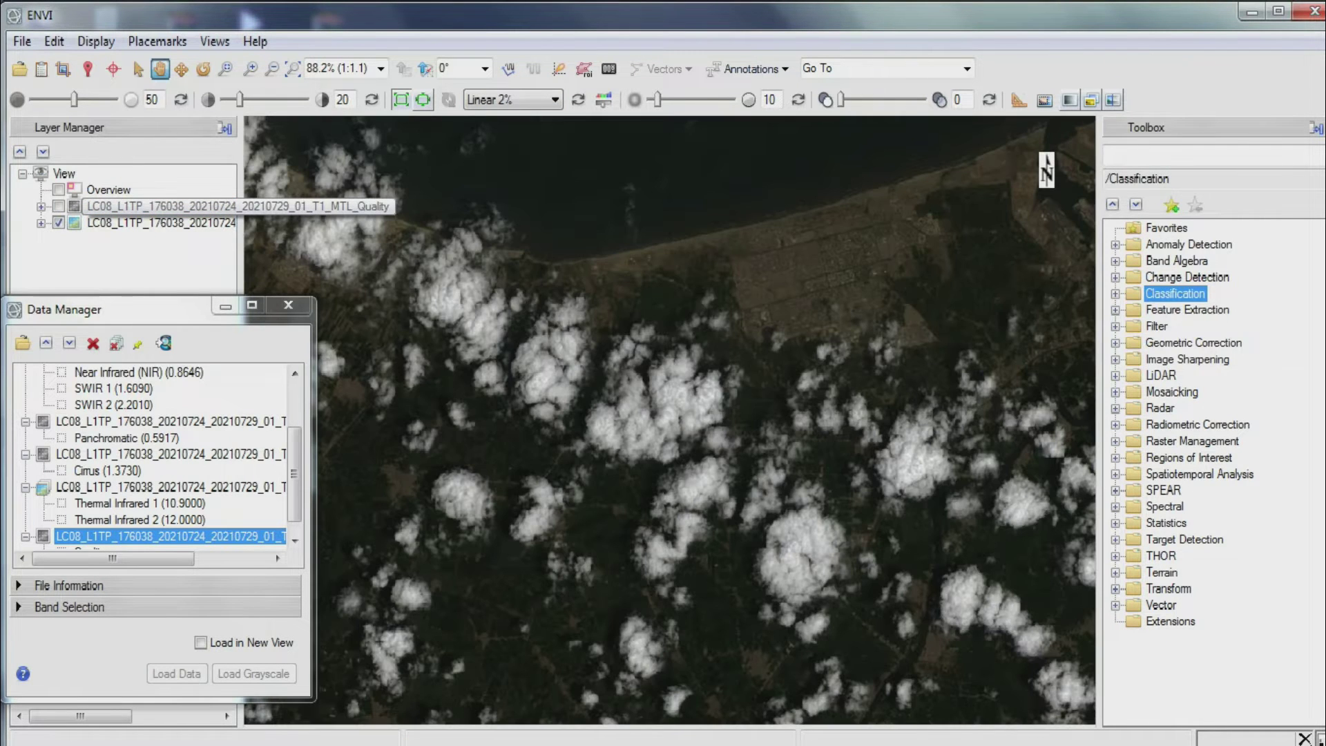
click(58, 206)
click(58, 206)
click(159, 206)
click(59, 205)
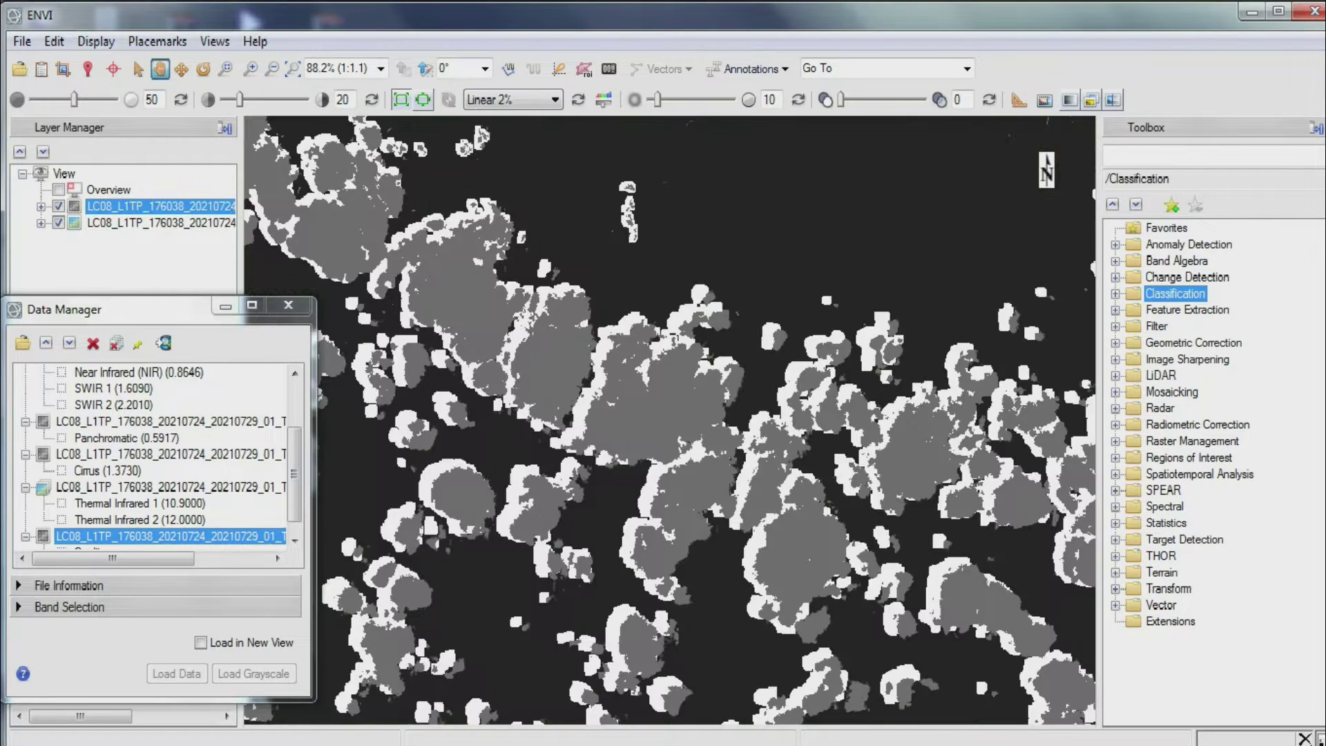
click(59, 206)
click(59, 206)
click(59, 206)
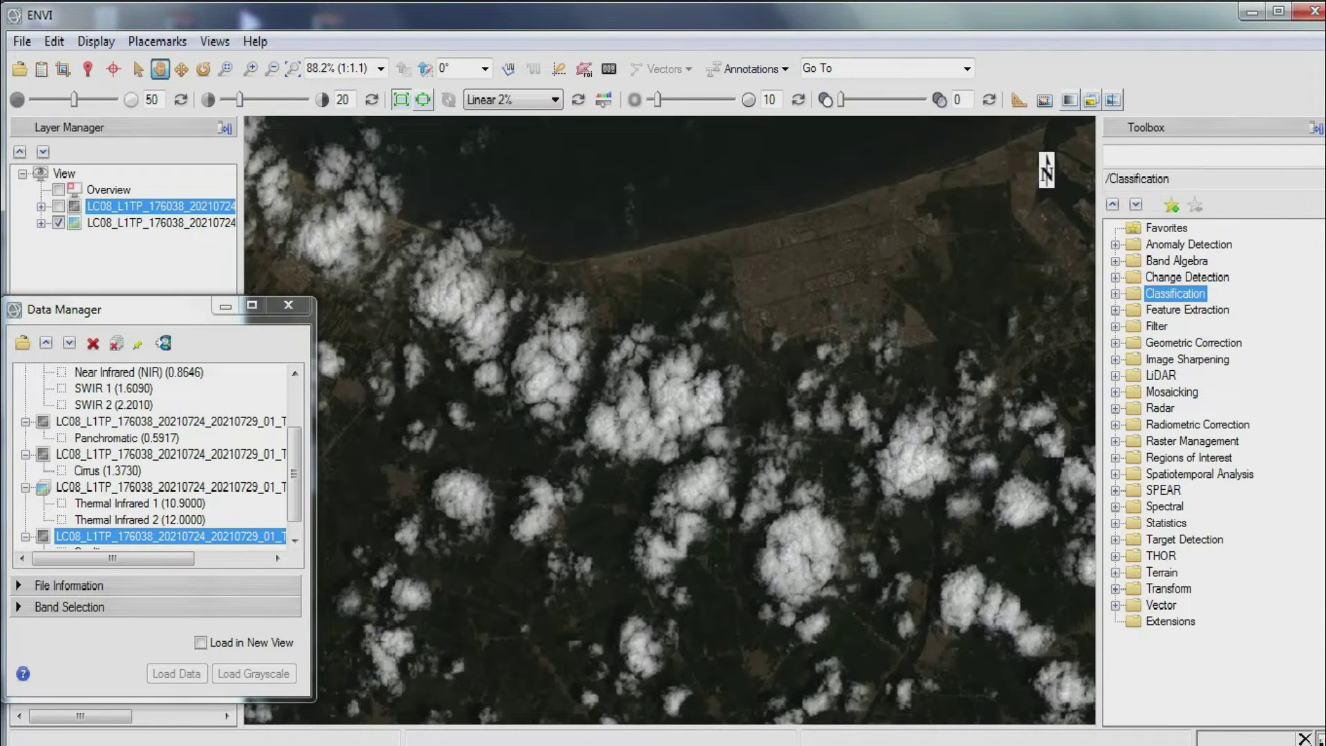
click(59, 205)
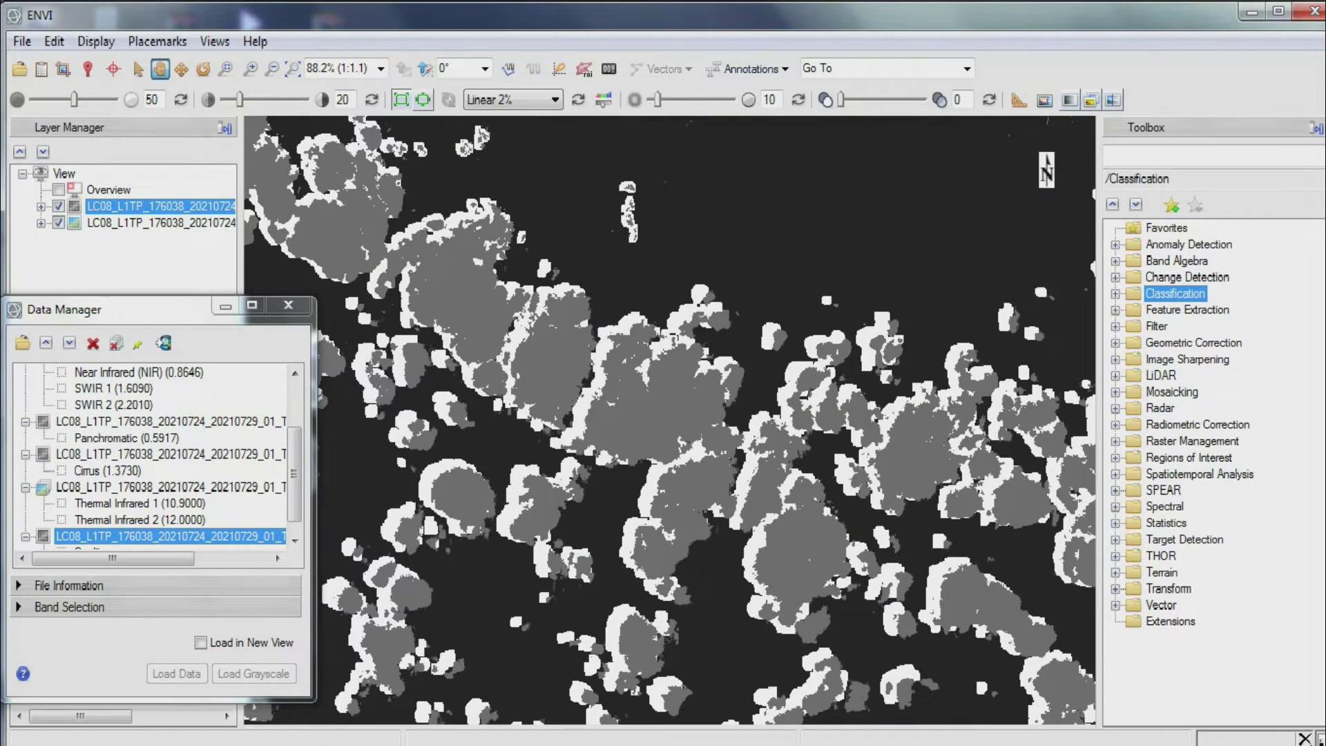
Open the Cursor Value readout for the Quality layer, place it beside the clouds and inspect pixel values in a cloud.
click(138, 206)
click(88, 69)
drag(897, 93, 977, 60)
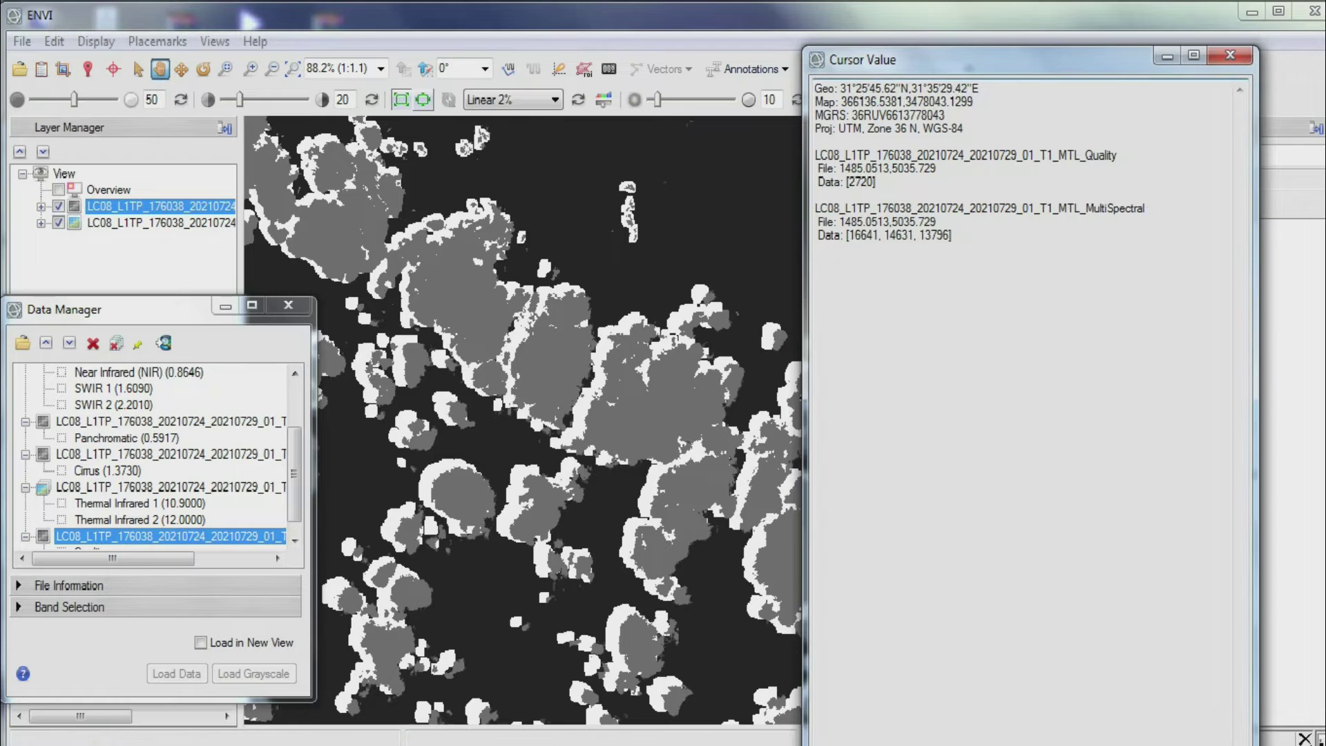
click(545, 378)
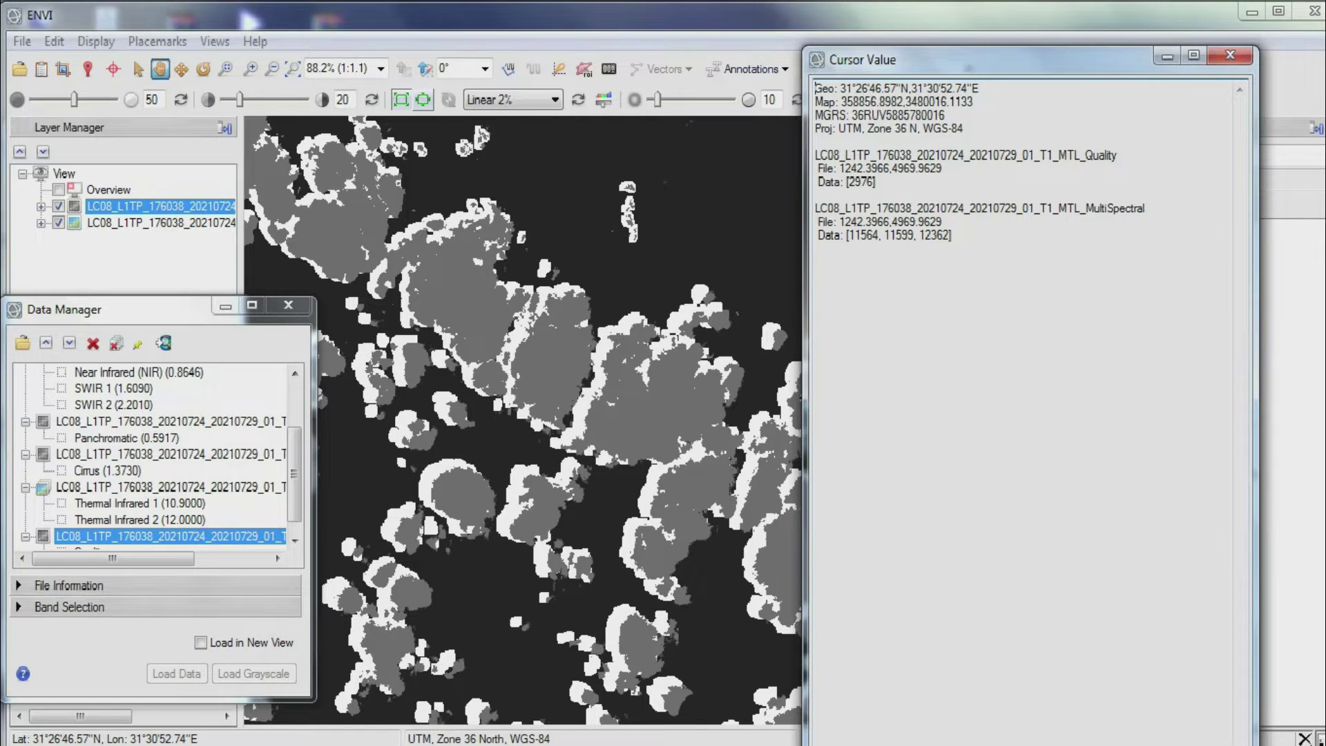
Turn on the crosshair and inspect the Quality values along the white edge of the large cloud near the coast.
click(113, 69)
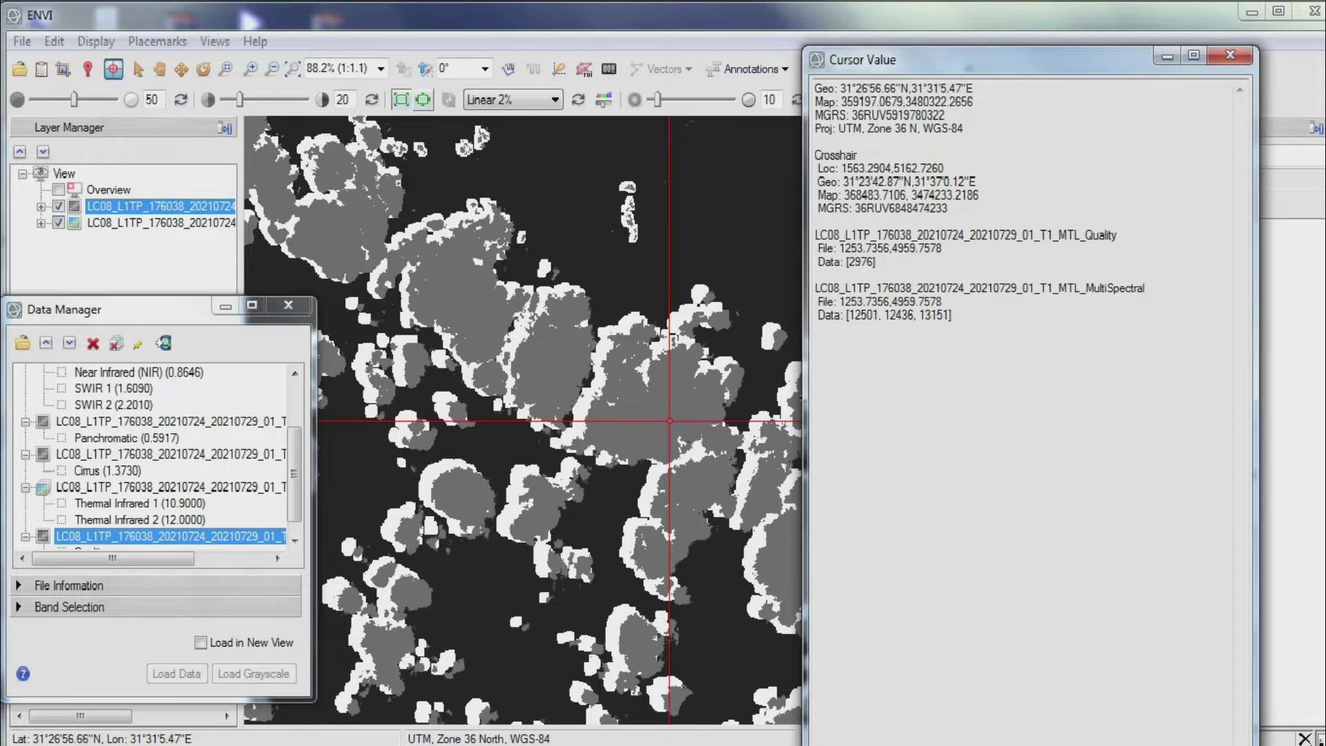
click(403, 234)
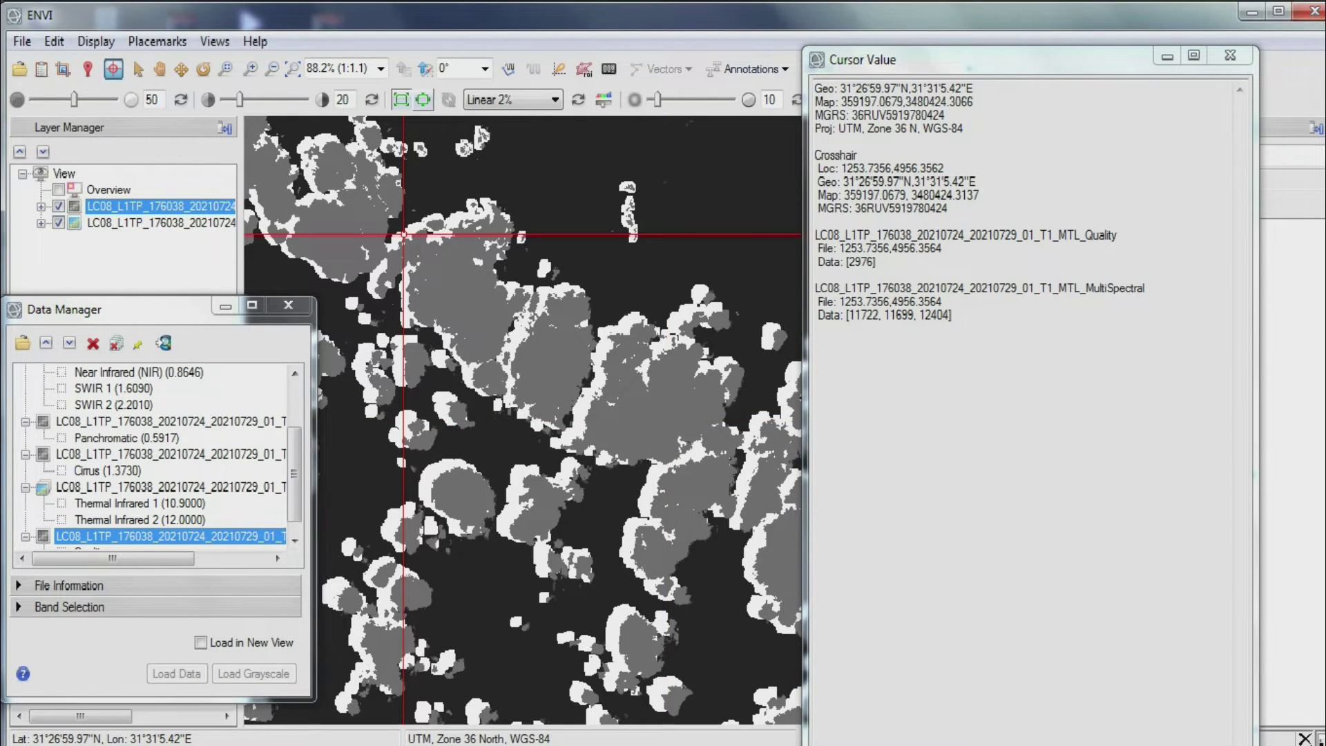
click(398, 240)
drag(418, 265, 420, 236)
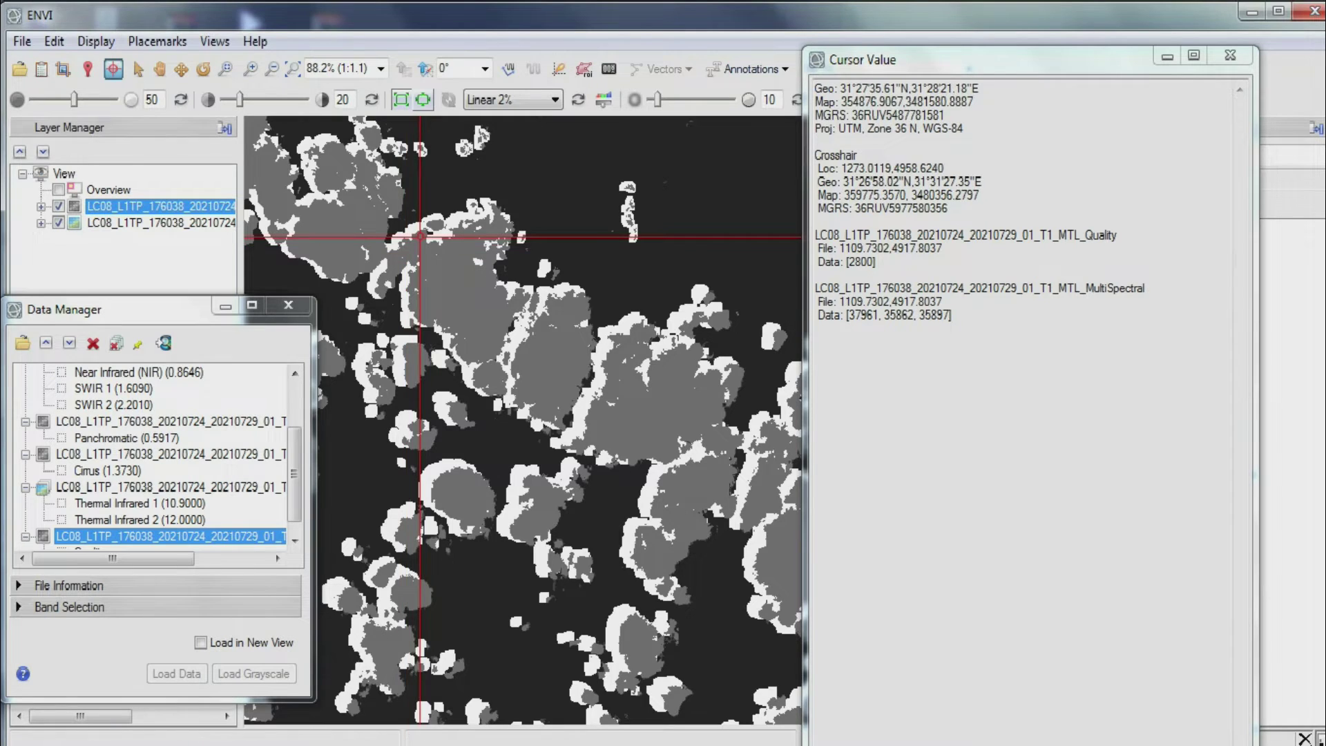
Compare the crosshair location with and without the Quality layer, and read the Quality value inside the grey cloud area.
click(58, 205)
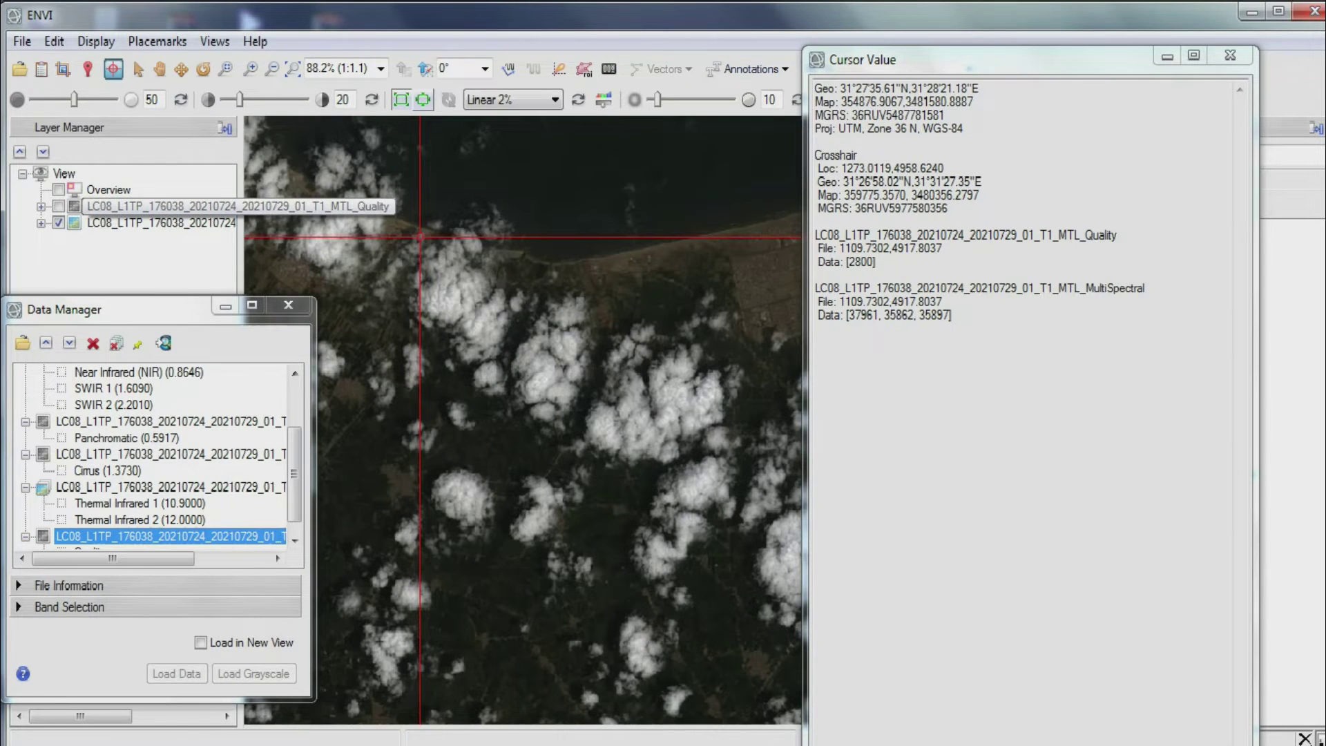
click(59, 206)
click(59, 206)
click(58, 206)
click(58, 205)
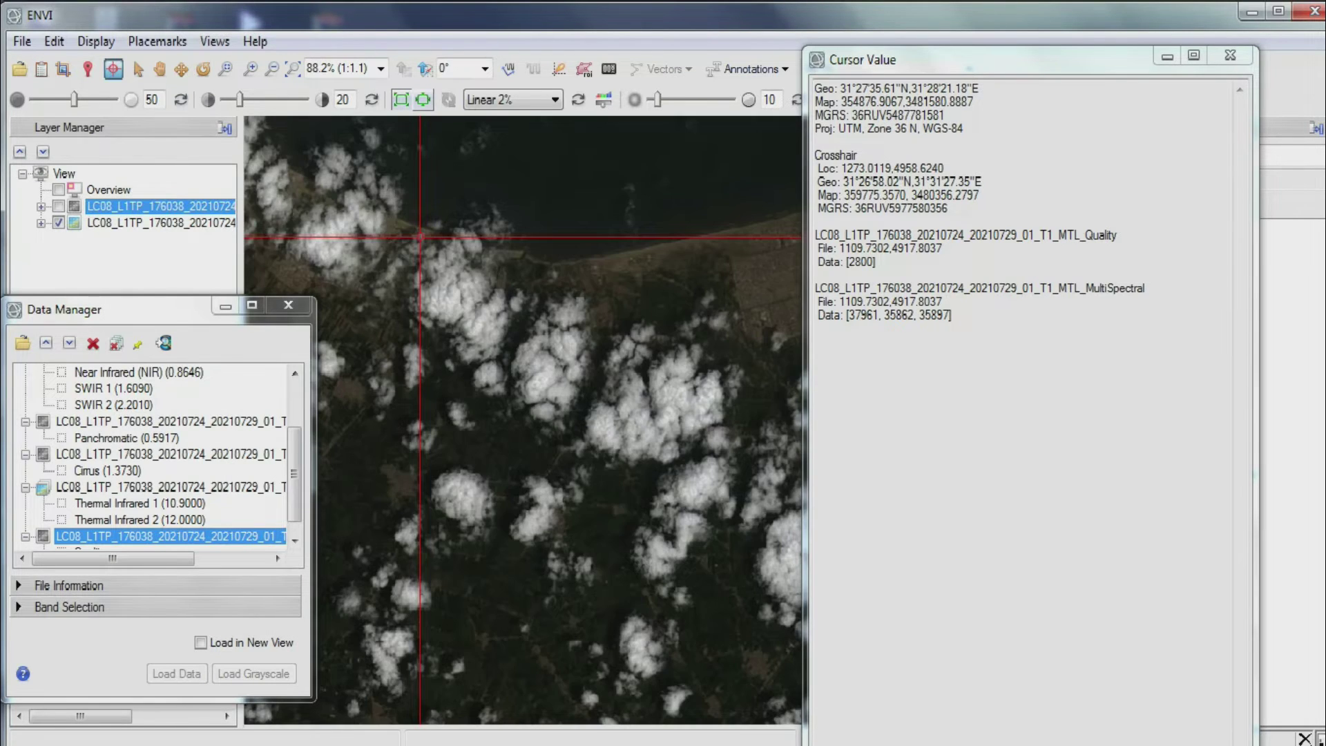
click(59, 206)
click(451, 301)
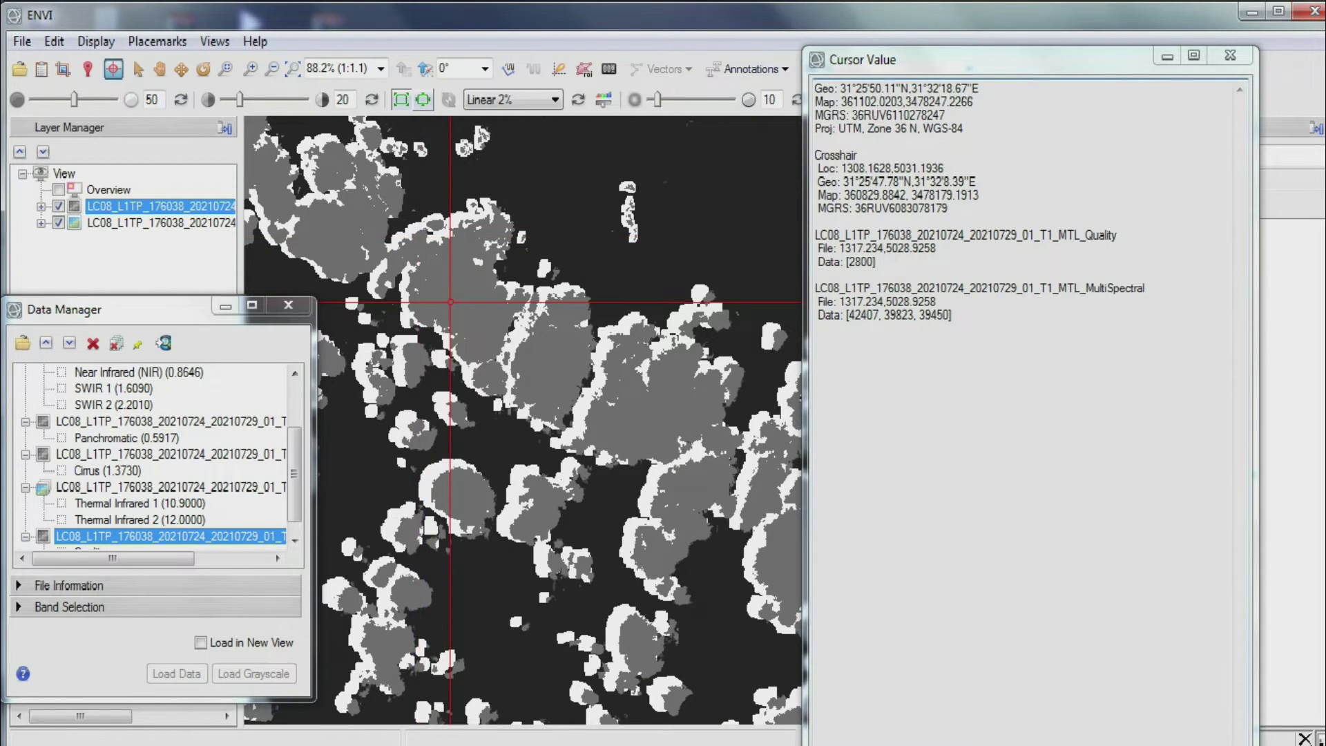
double_click(861, 262)
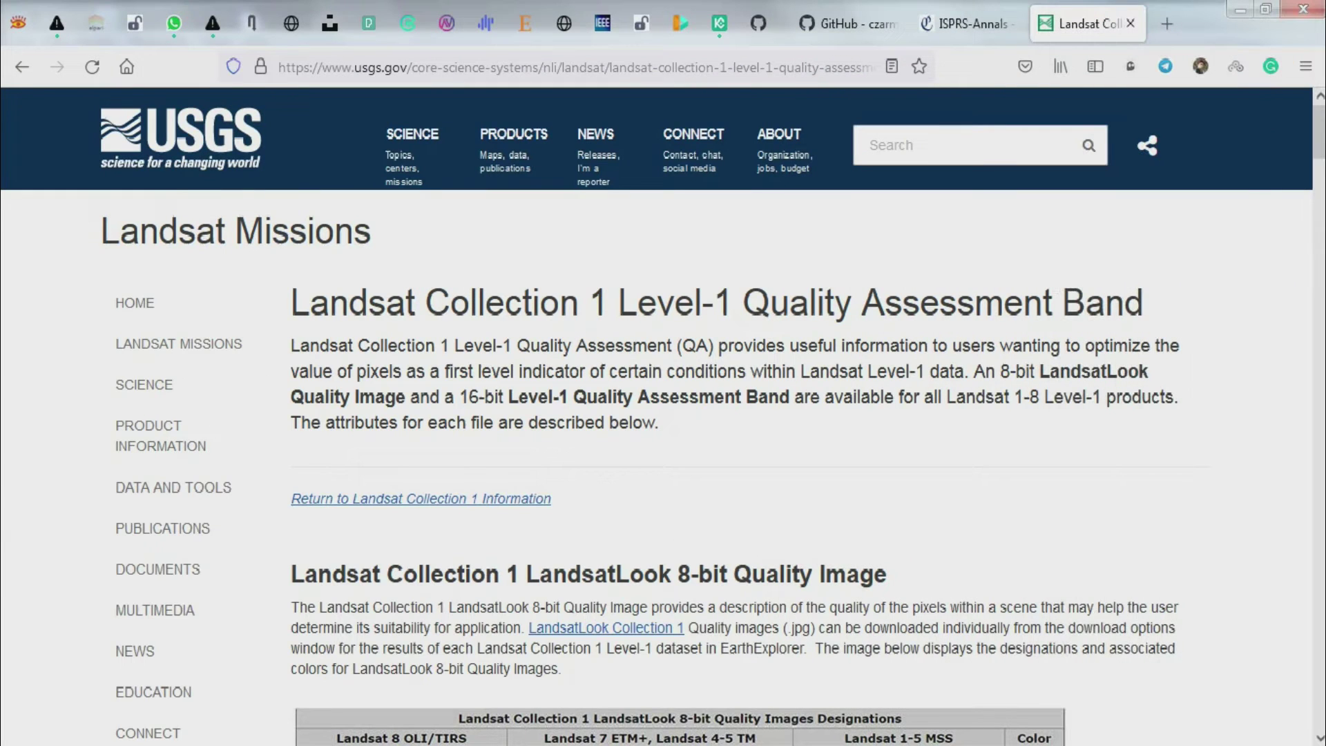
Find the Landsat 8 OLI/TIRS attribute and pixel value table on the USGS QA page and examine its Cloud row.
scroll(573, 476, down, 8)
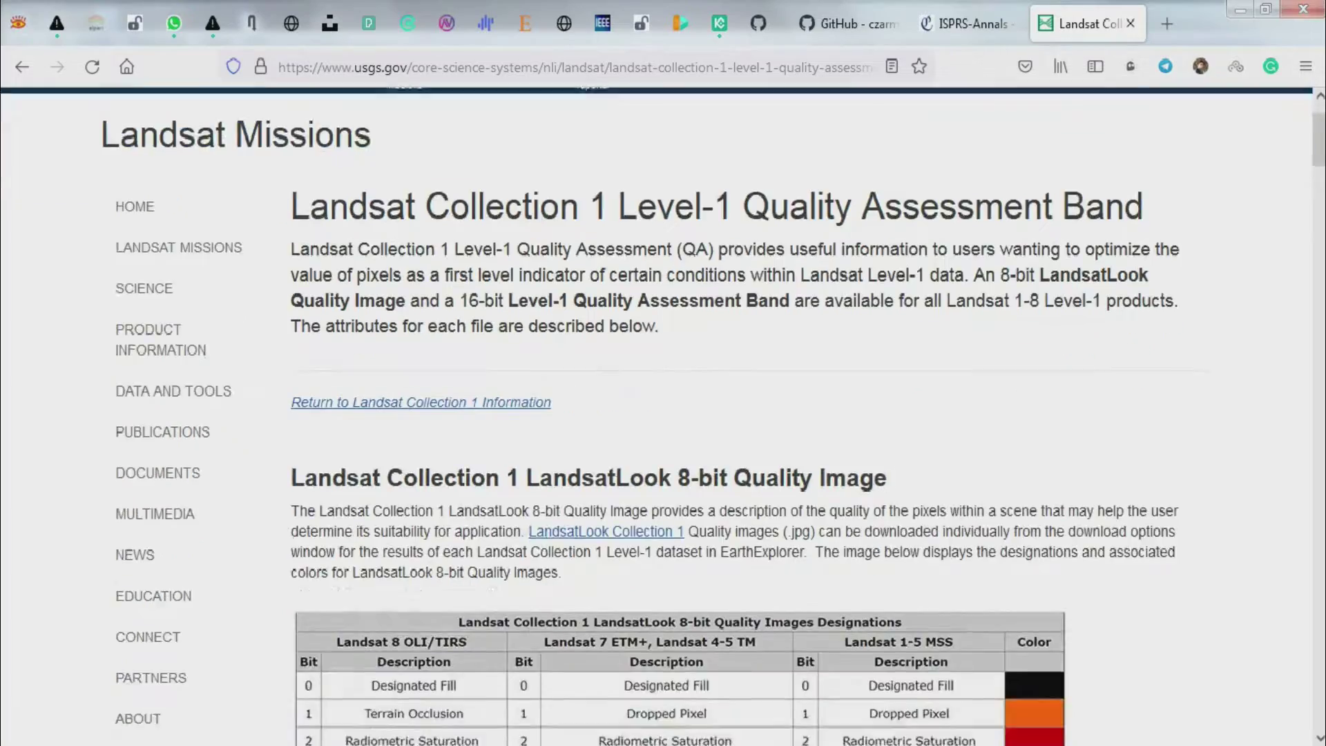
scroll(573, 476, down, 5)
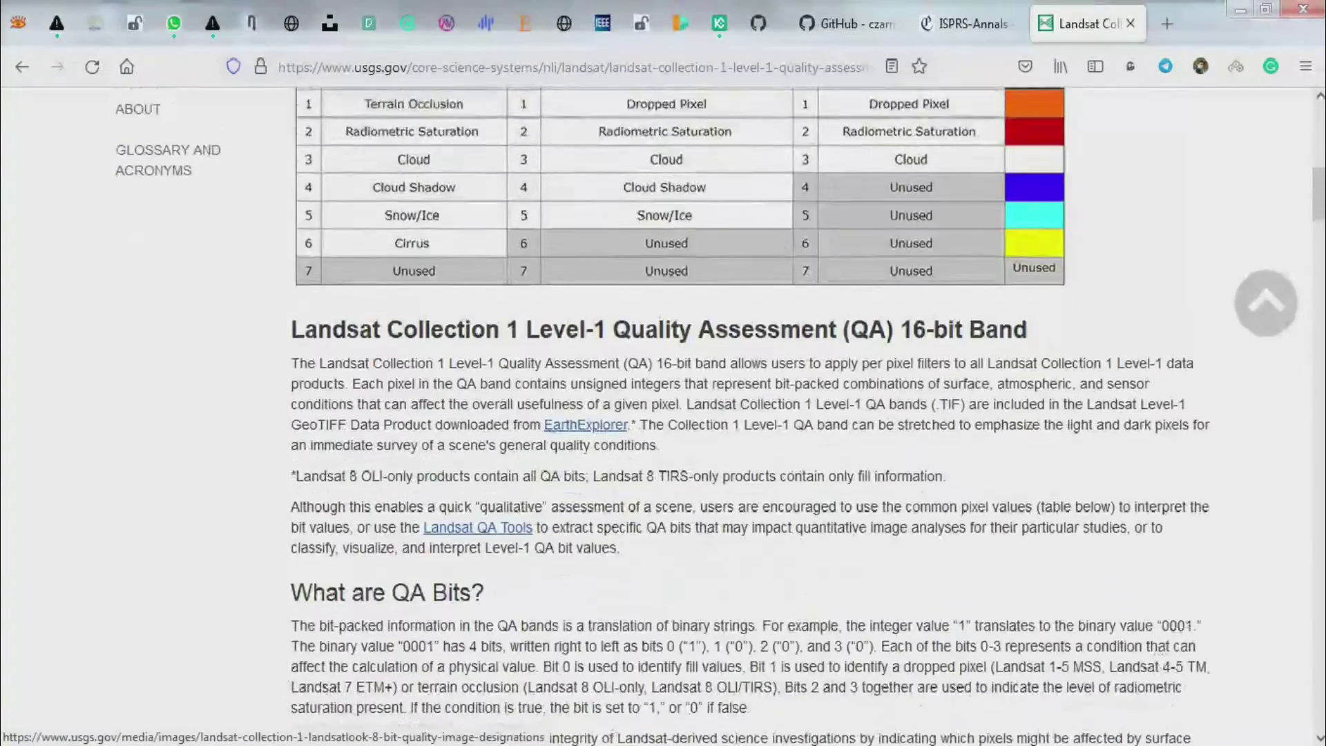
scroll(574, 477, up, 2)
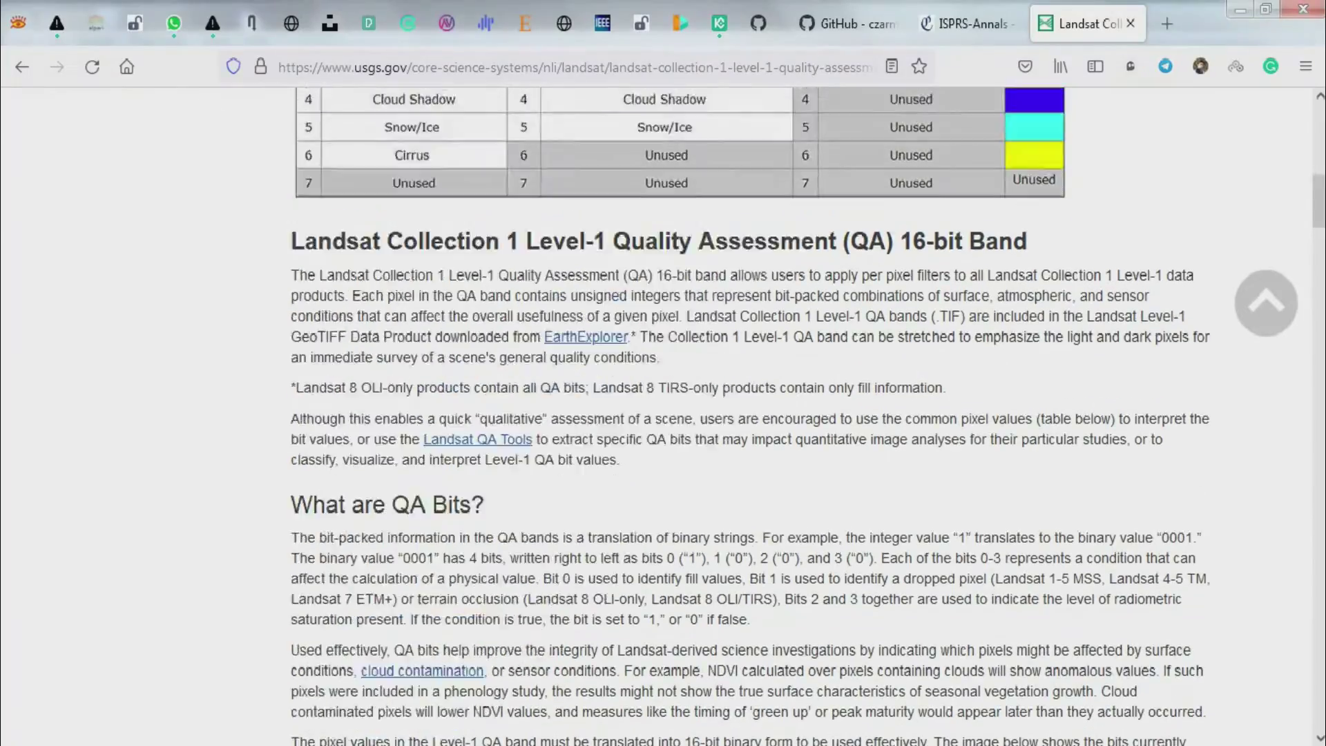
scroll(573, 477, down, 5)
scroll(573, 477, down, 15)
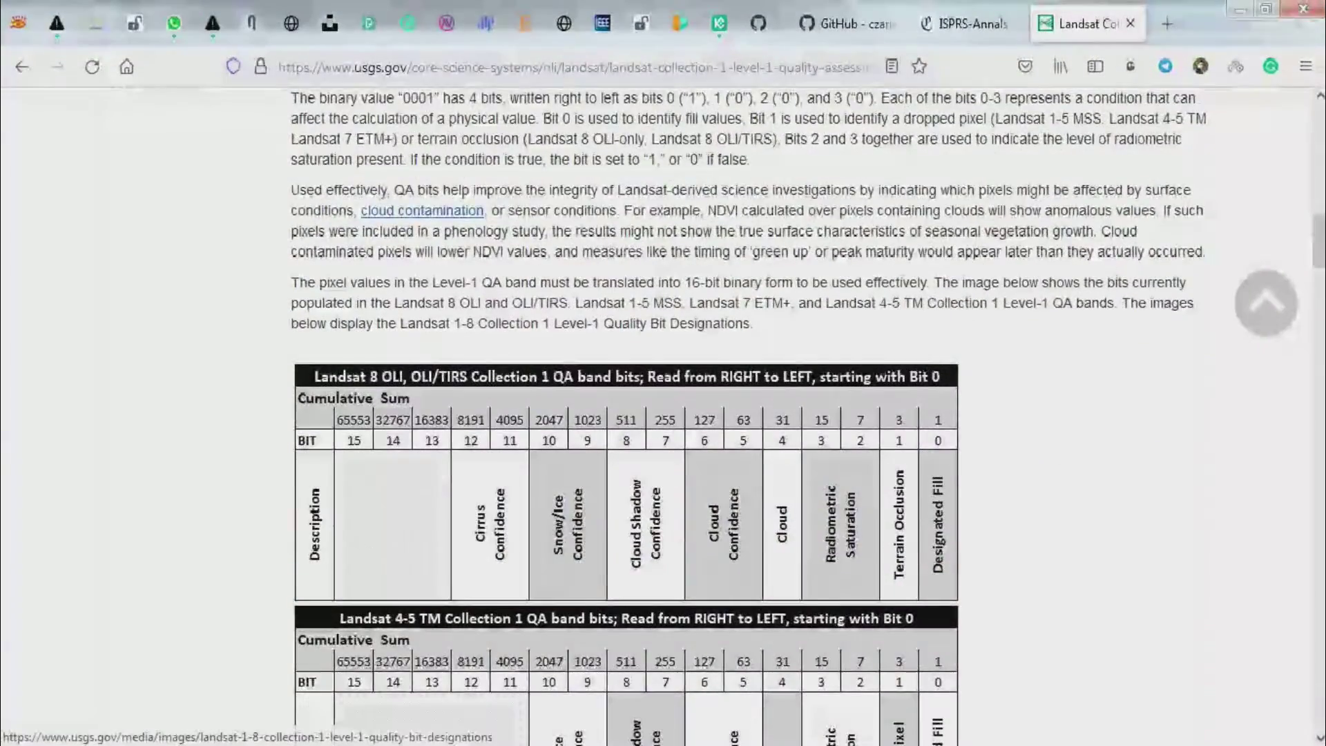
scroll(574, 477, down, 6)
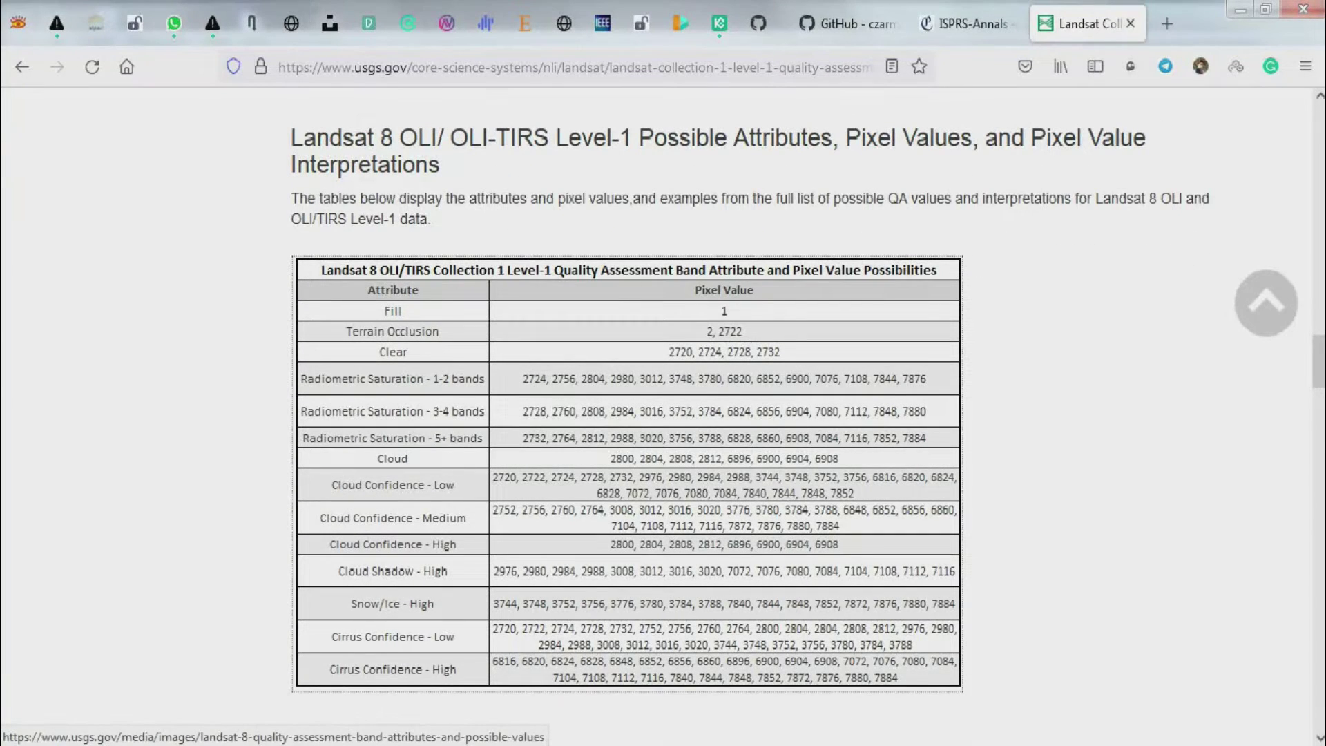
triple_click(573, 138)
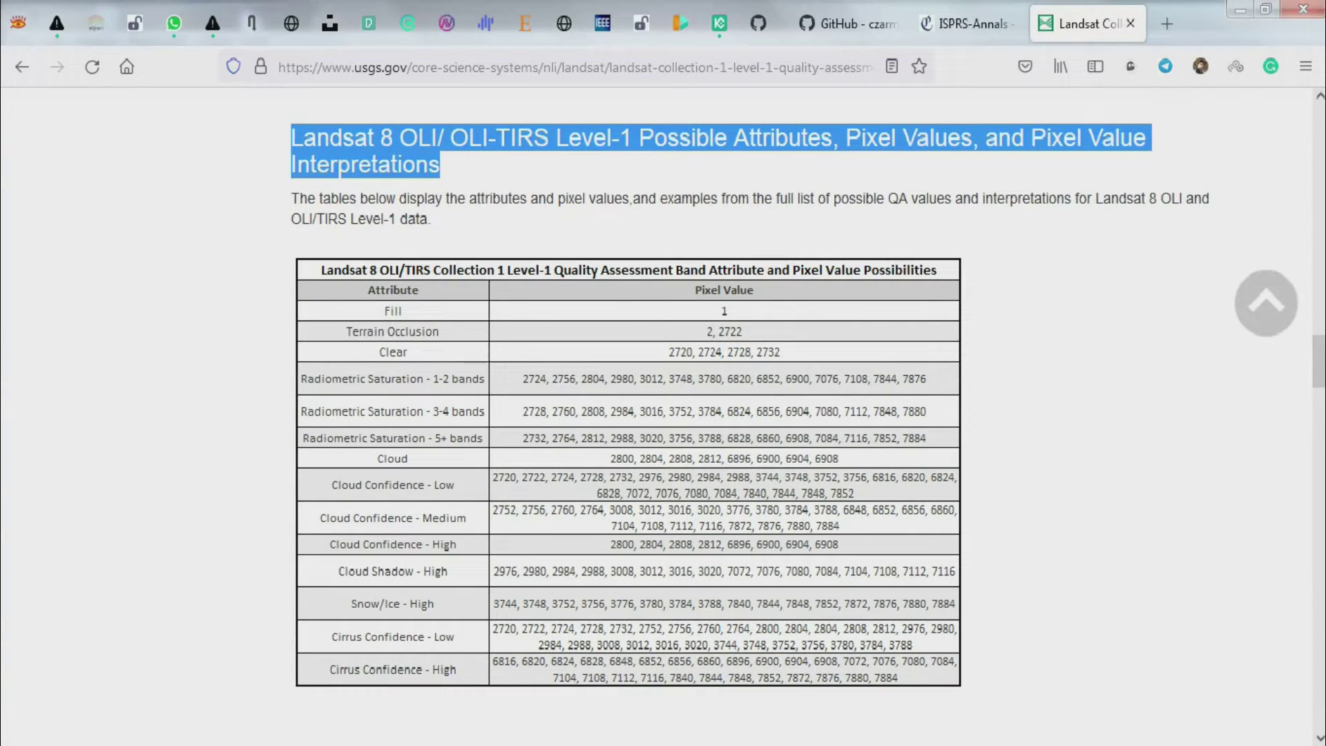
click(574, 165)
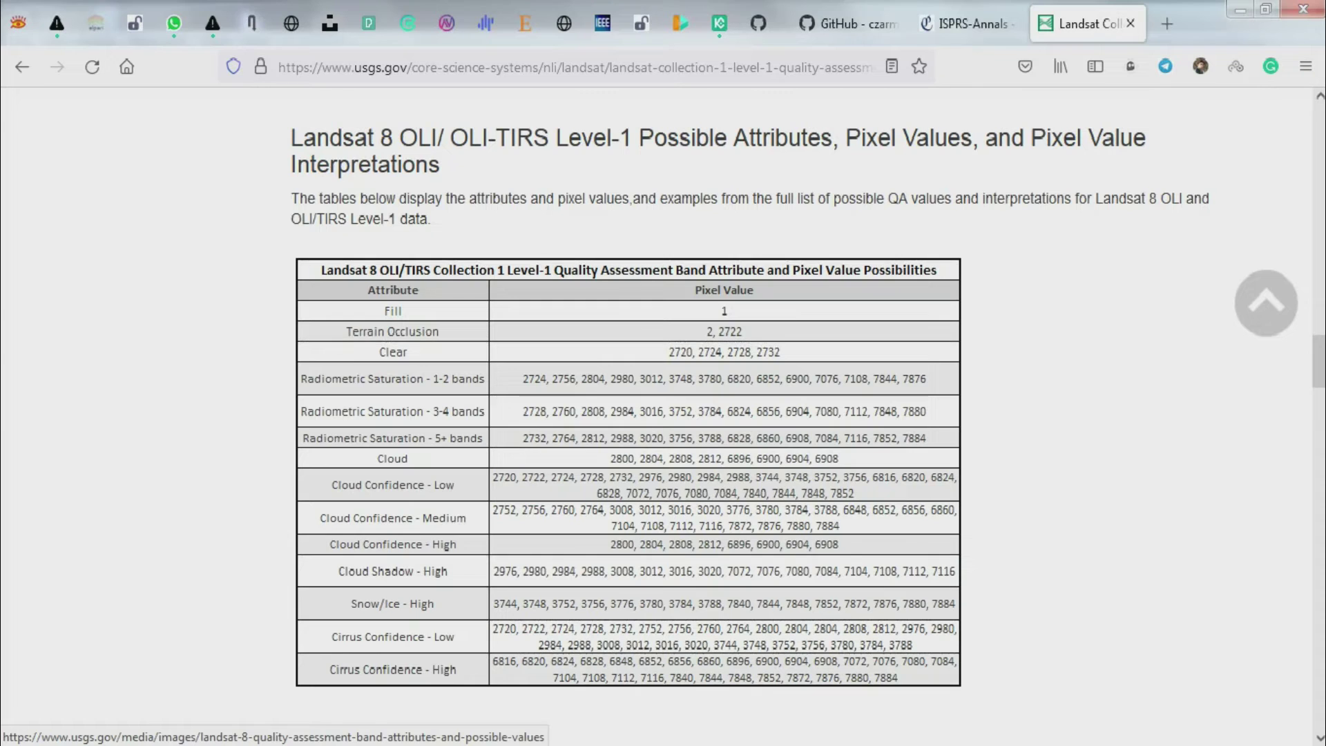
drag(830, 453, 826, 454)
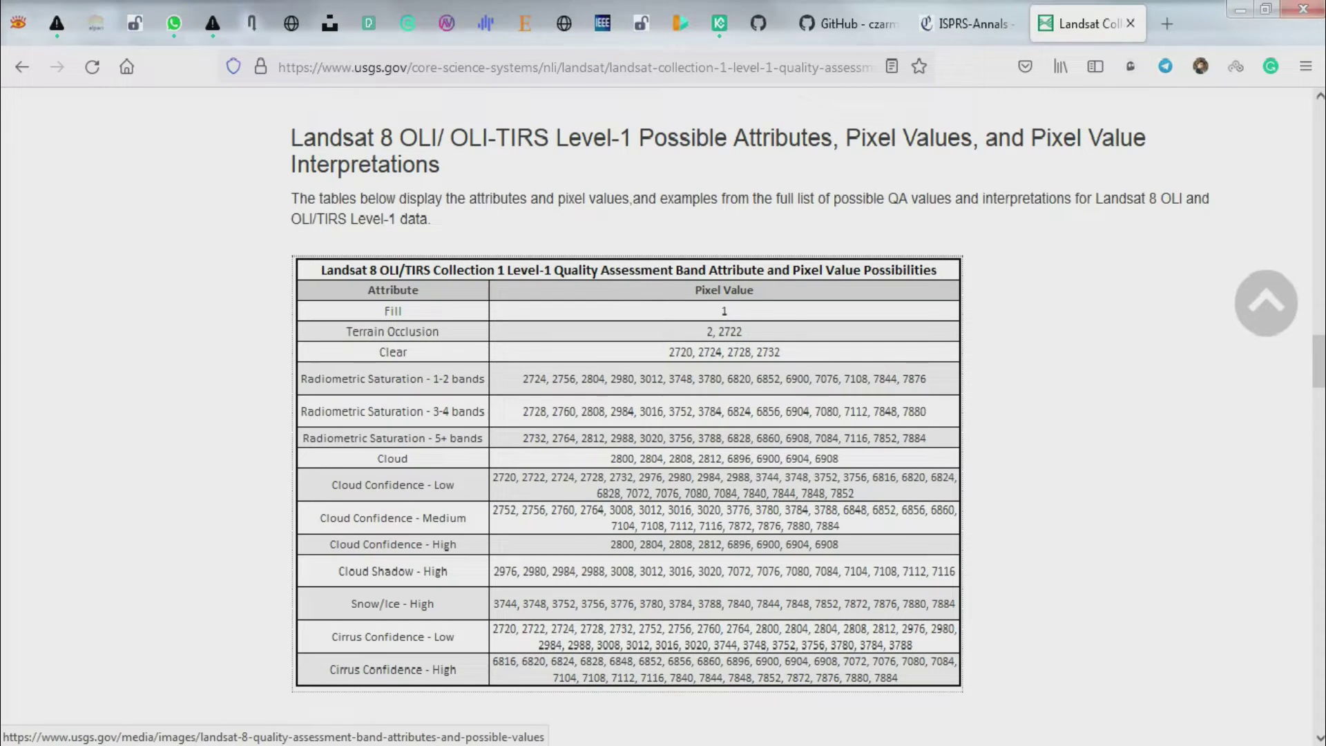
Switch back to ENVI and turn off the crosshair by activating the Select tool.
click(810, 744)
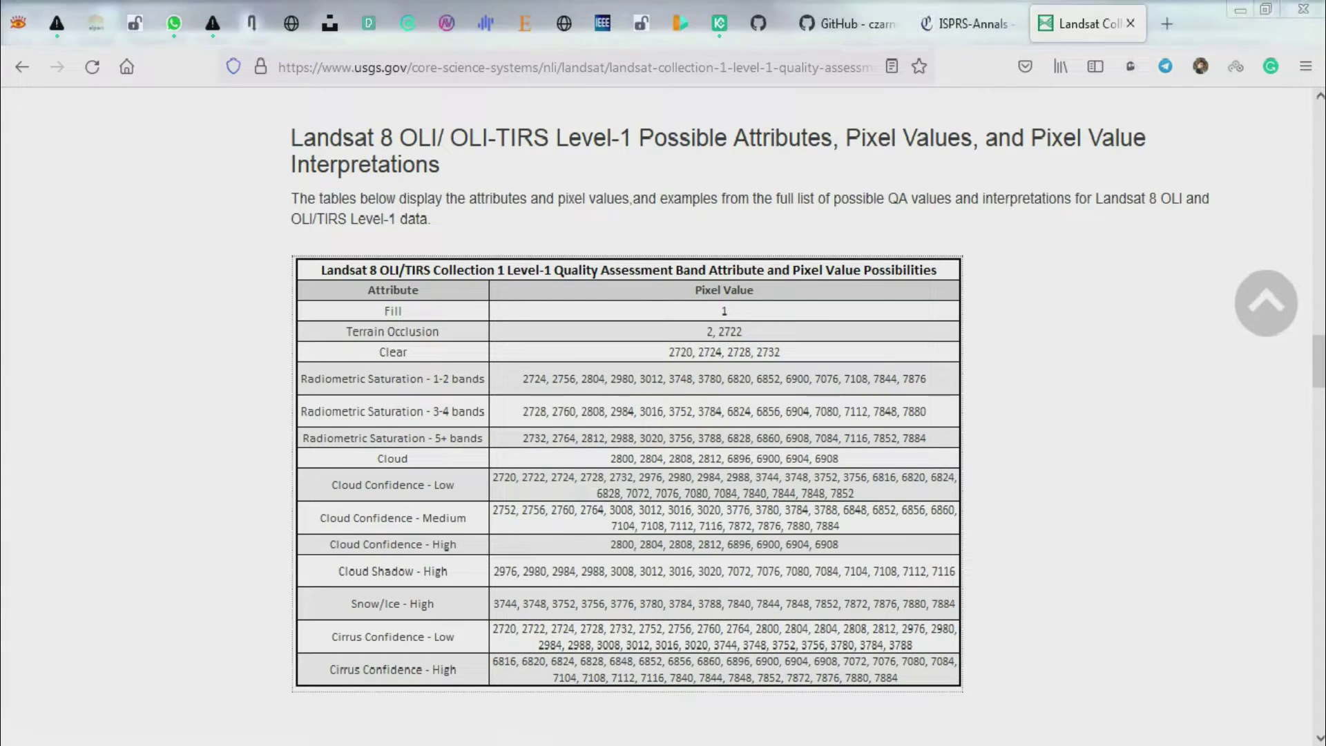
click(915, 652)
click(1230, 55)
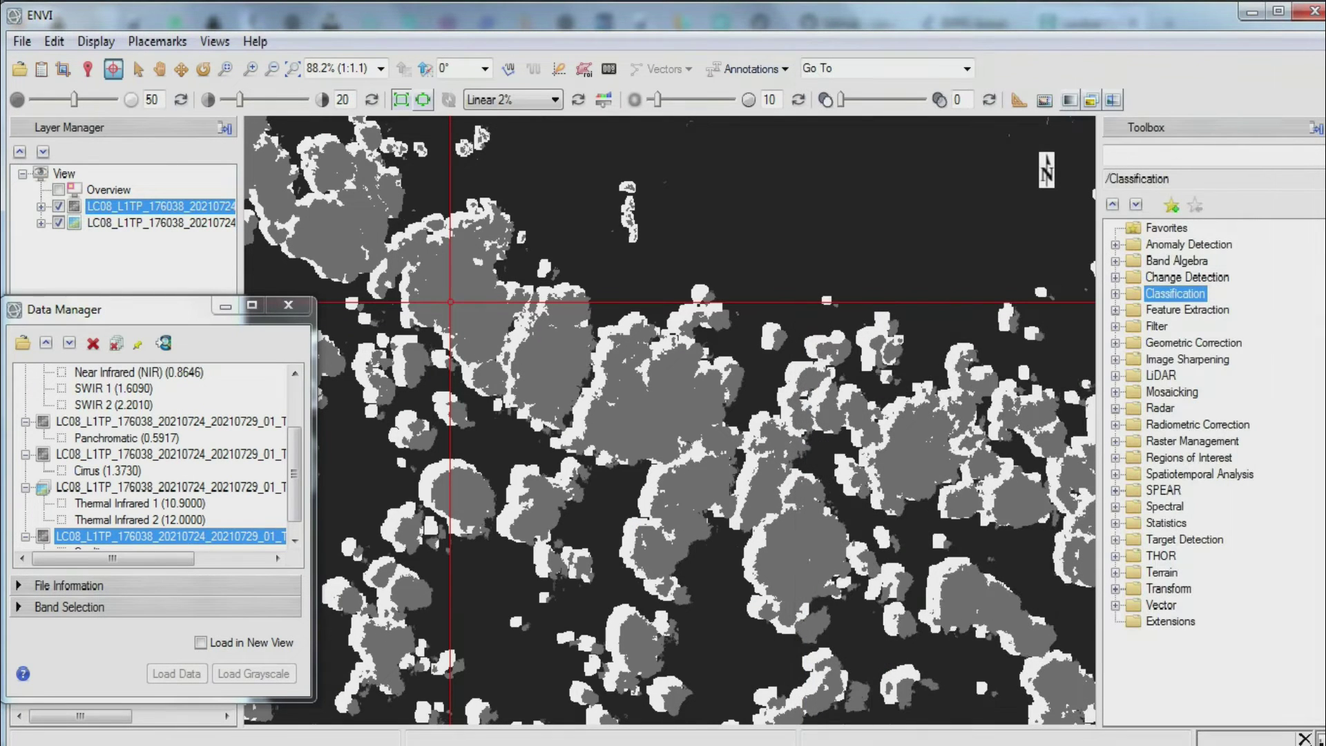
click(160, 68)
click(138, 68)
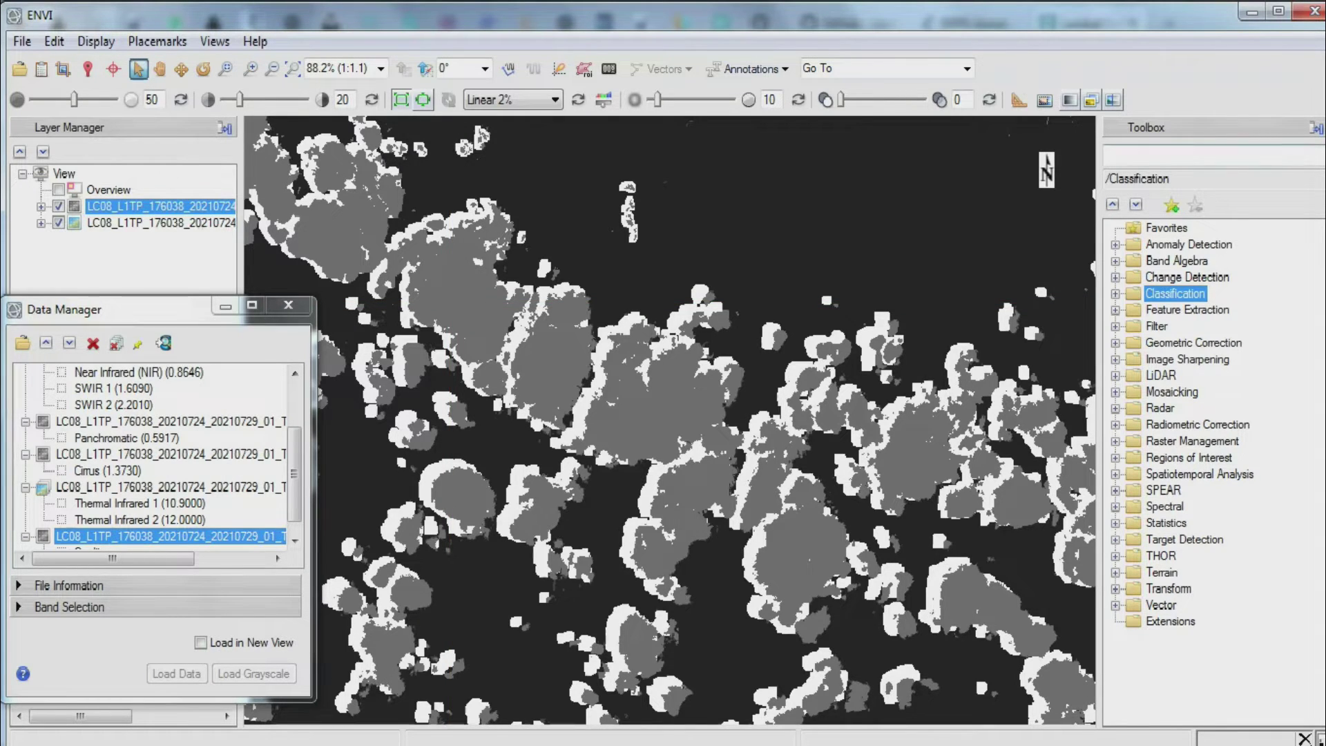
Search the toolbox for Band Threshold to ROI and start it with the Quality band as input.
text(ba)
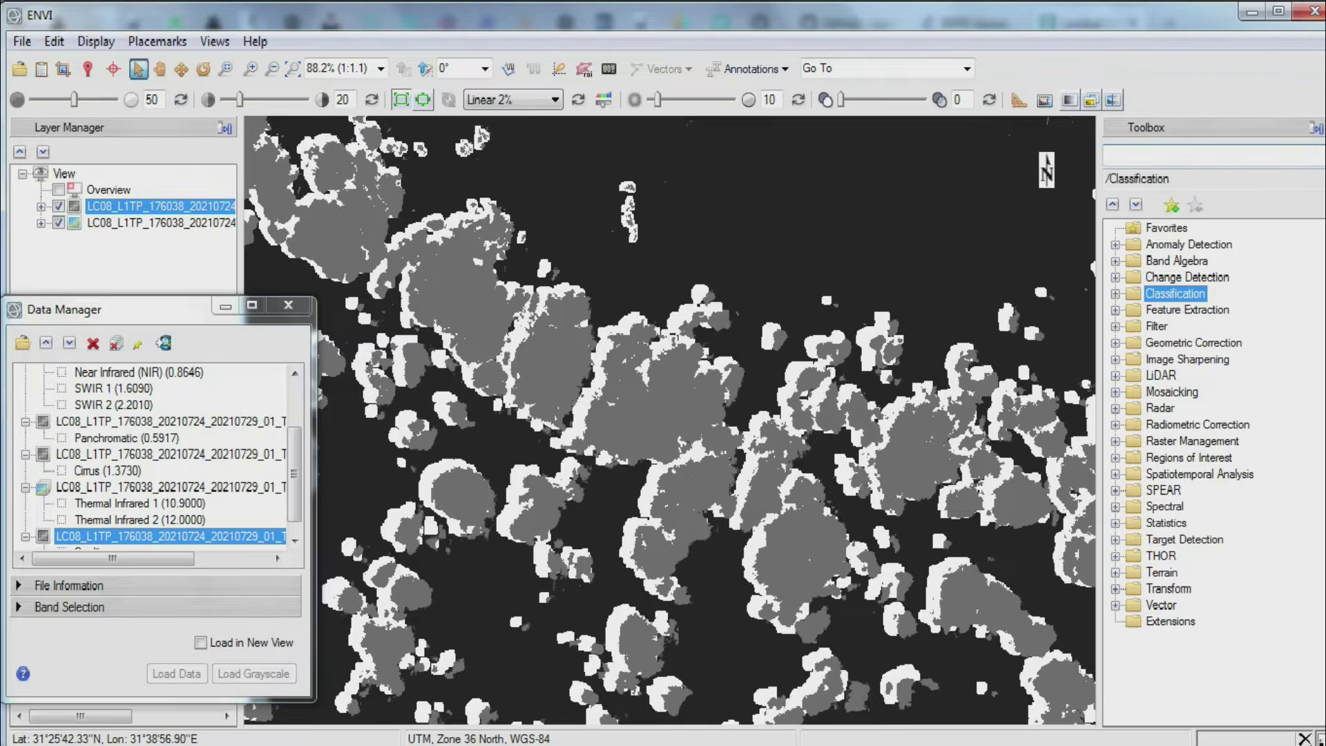
text(nd)
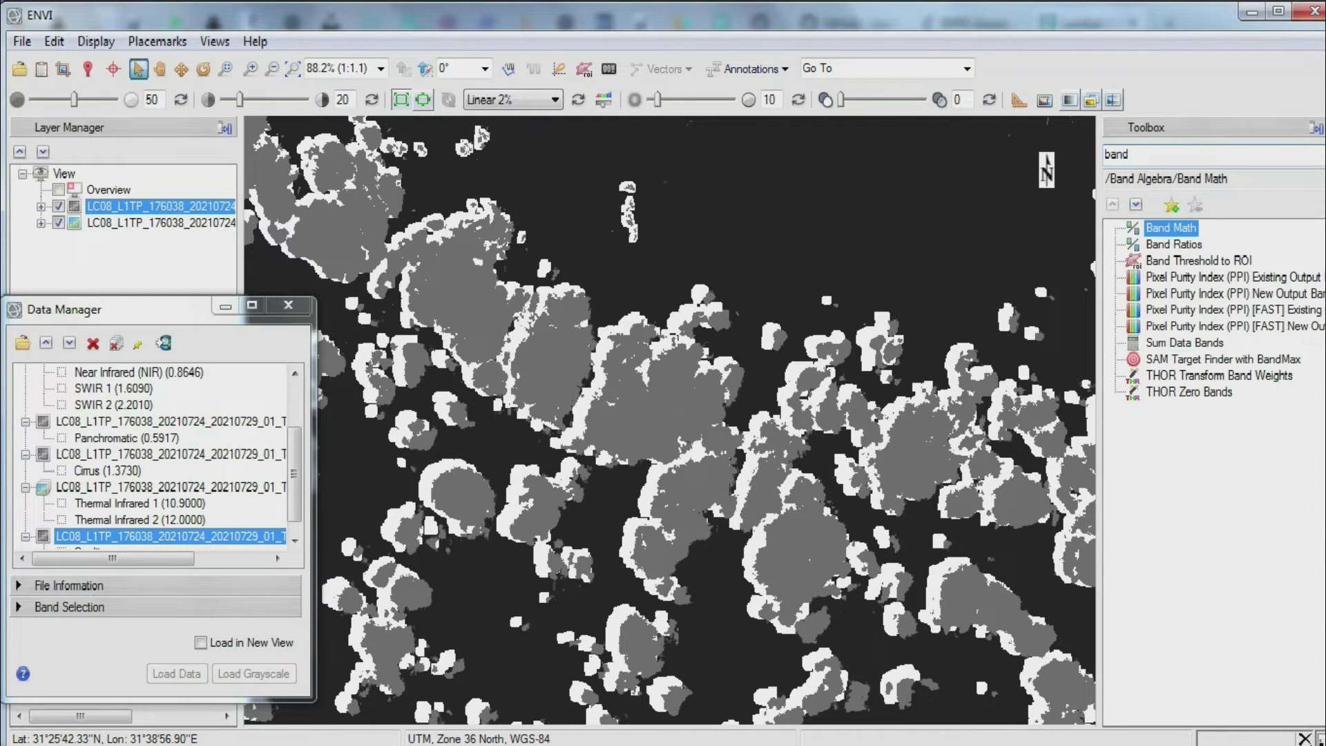
text( th)
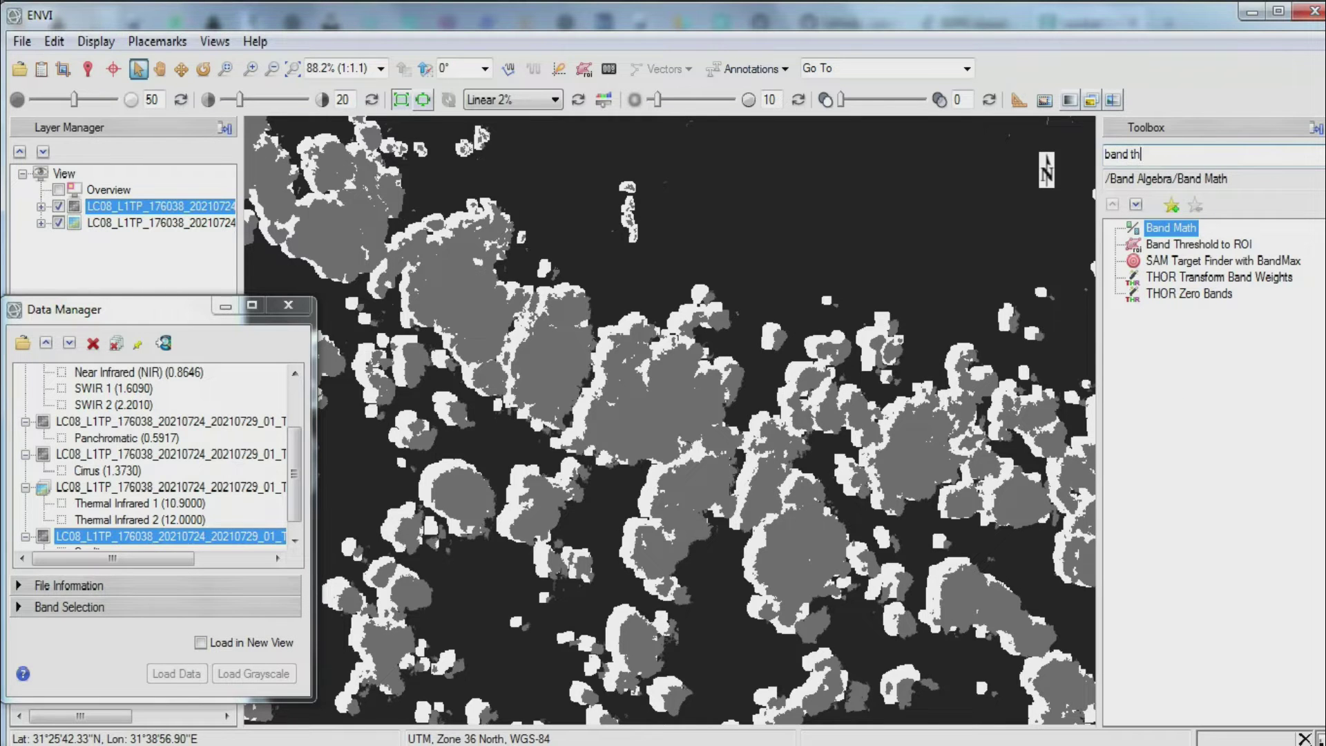
click(1198, 245)
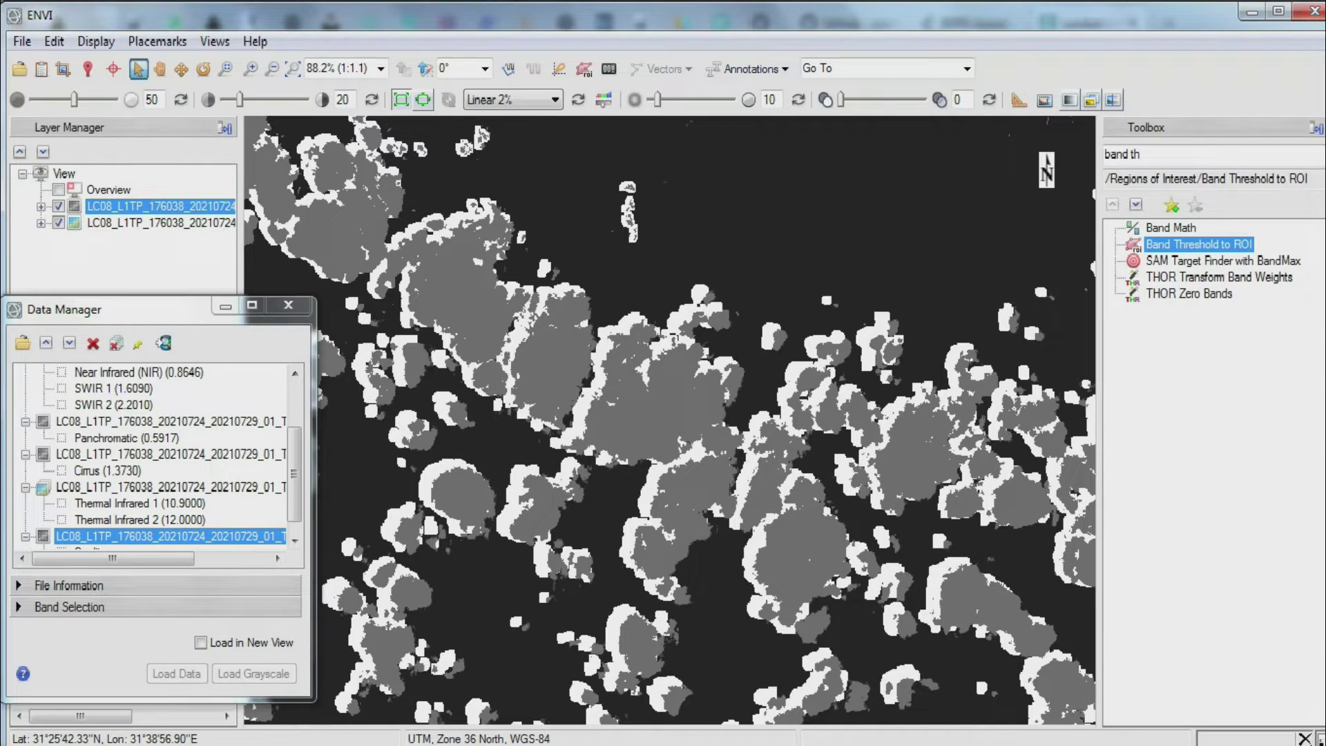
key(Return)
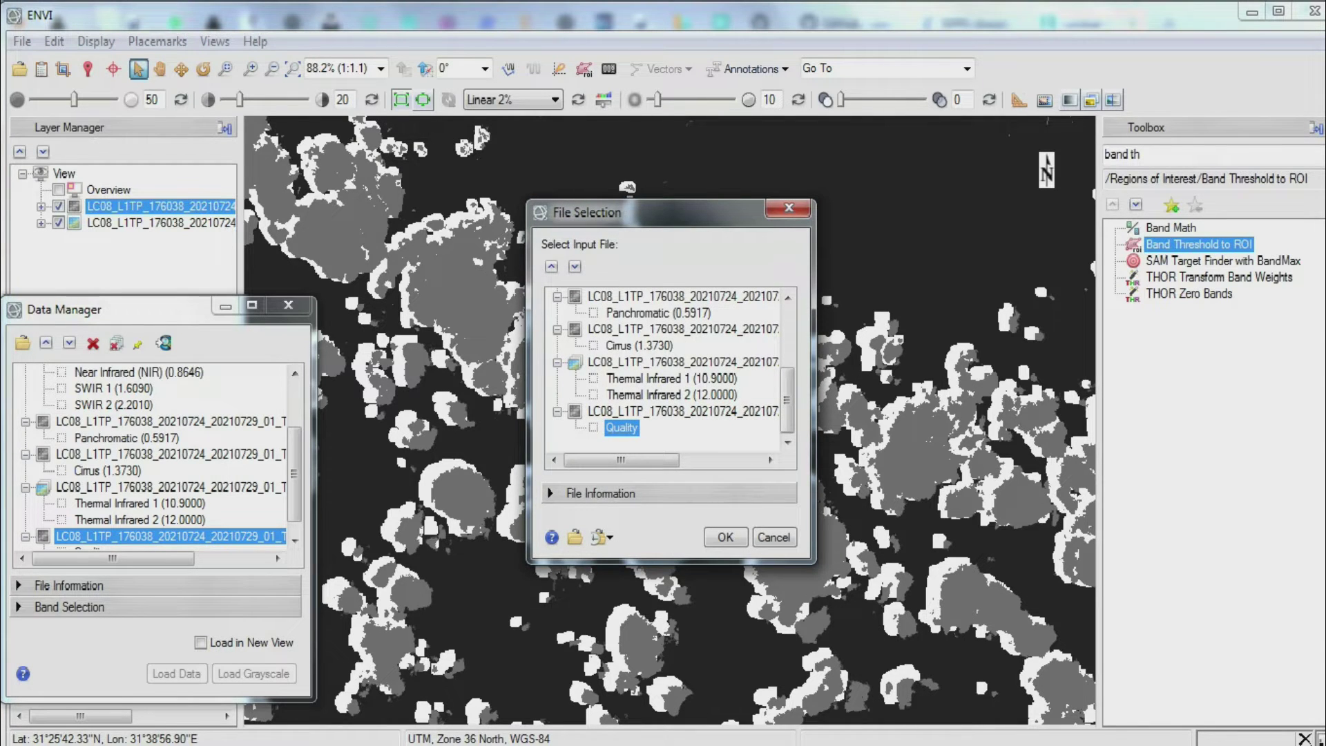
drag(636, 213, 505, 122)
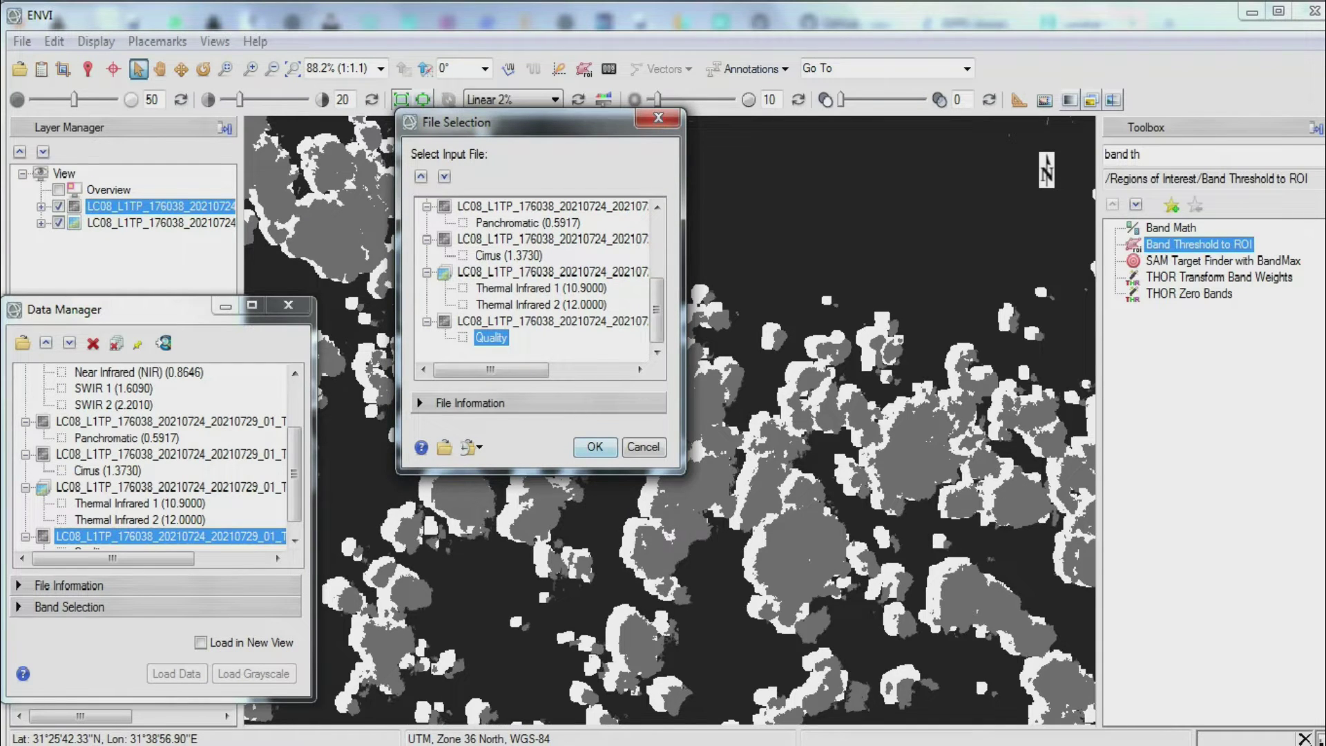
click(595, 447)
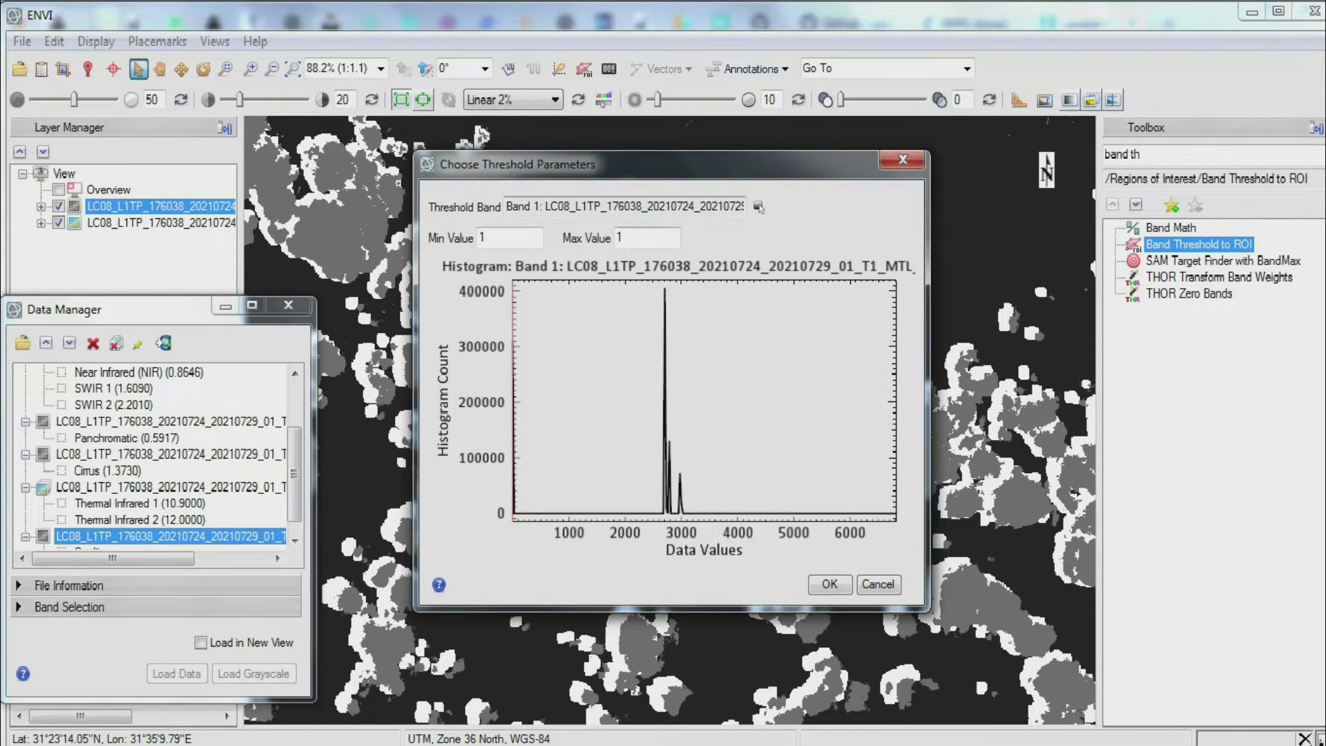
Set the threshold range for the Quality band to a minimum of 2800 and a maximum of 2900.
double_click(483, 237)
double_click(620, 238)
text(2900)
key(Tab)
text(2800)
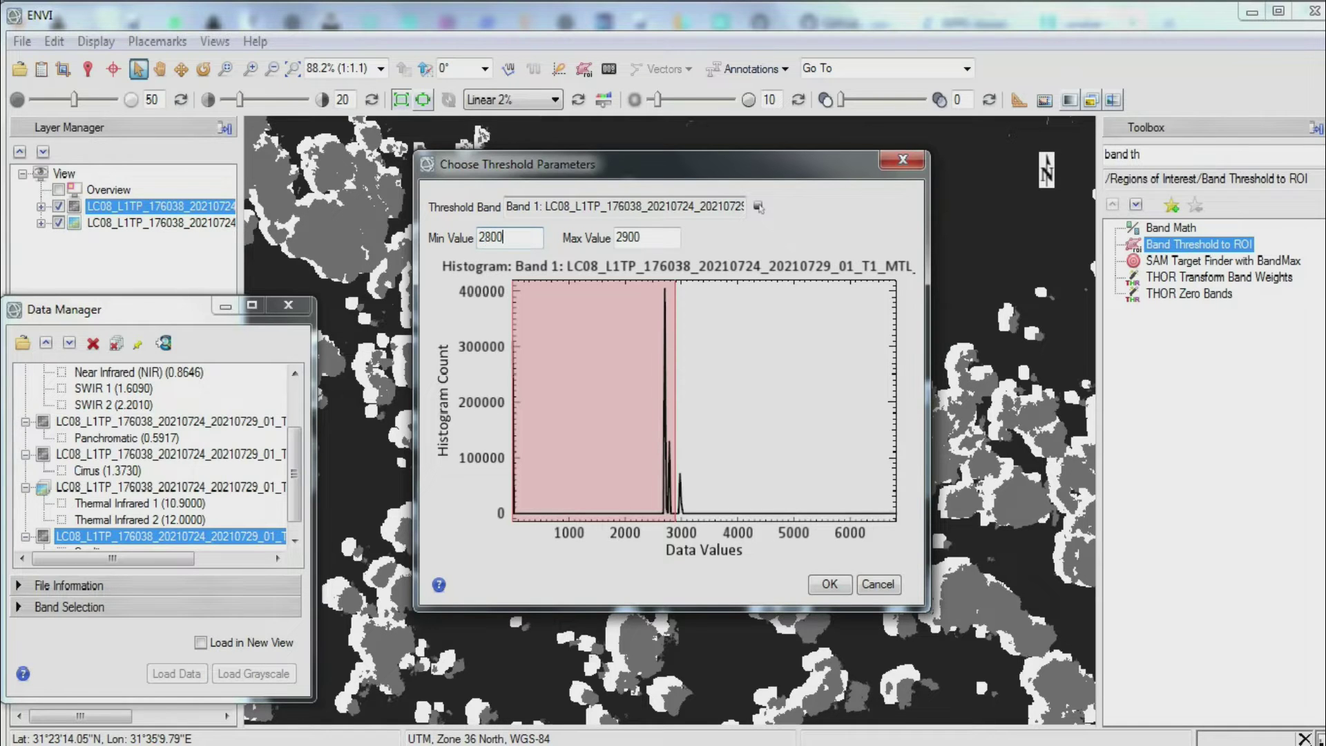
key(Tab)
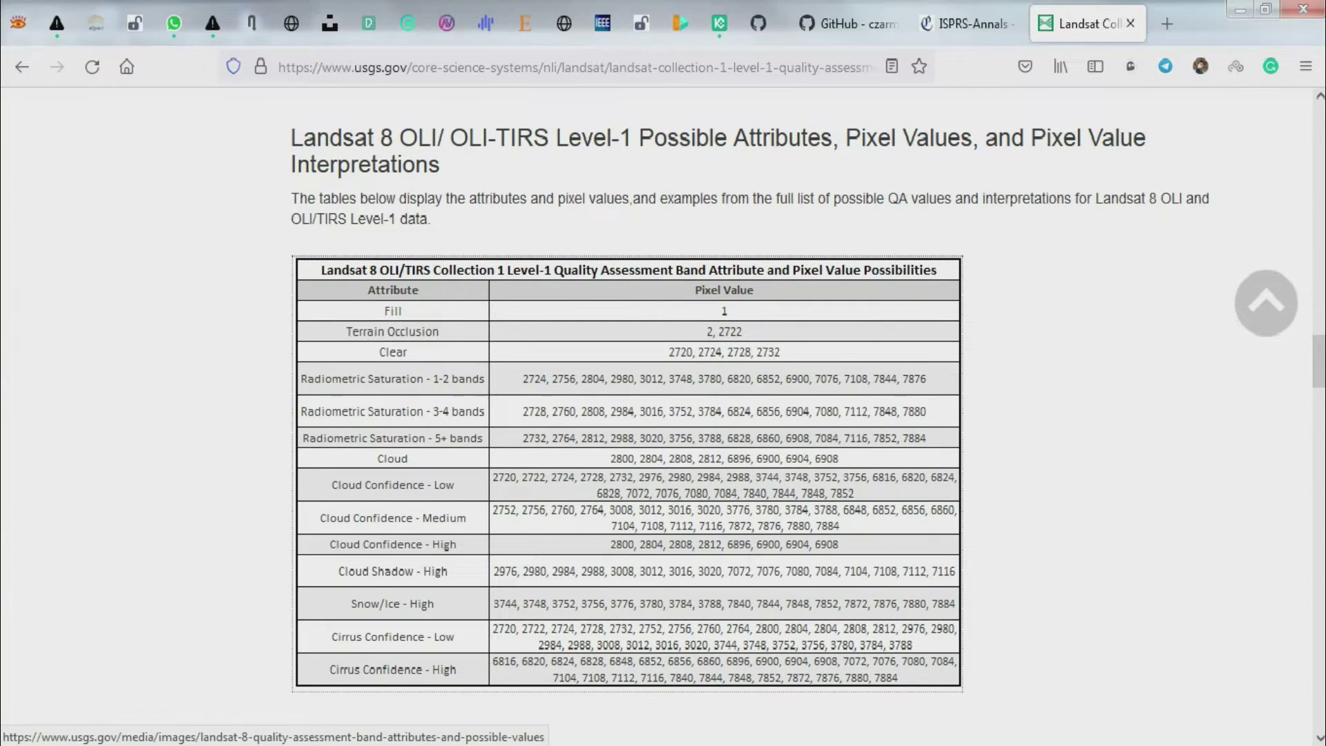
Switch back to ENVI, set the threshold maximum to 2812 and create the cloud ROI.
click(808, 744)
click(915, 661)
click(644, 237)
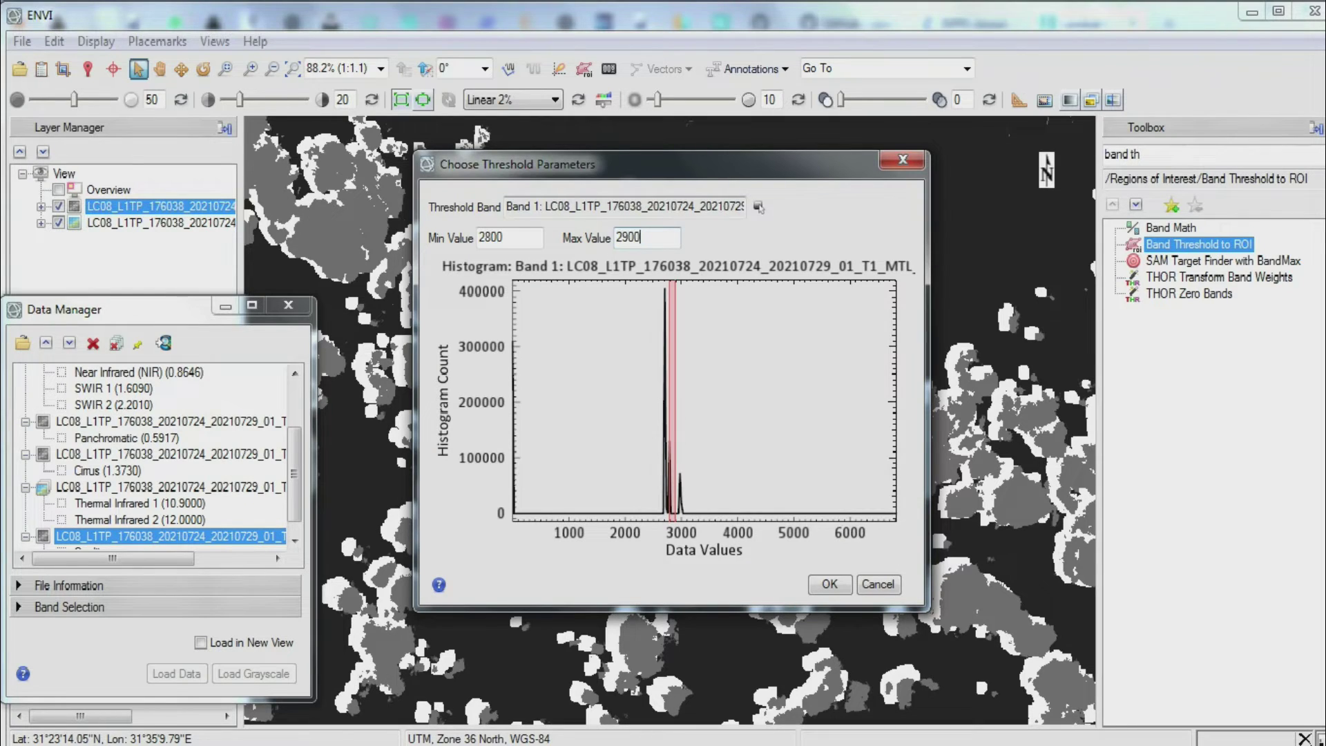
double_click(632, 237)
text(2812)
key(shift+Tab)
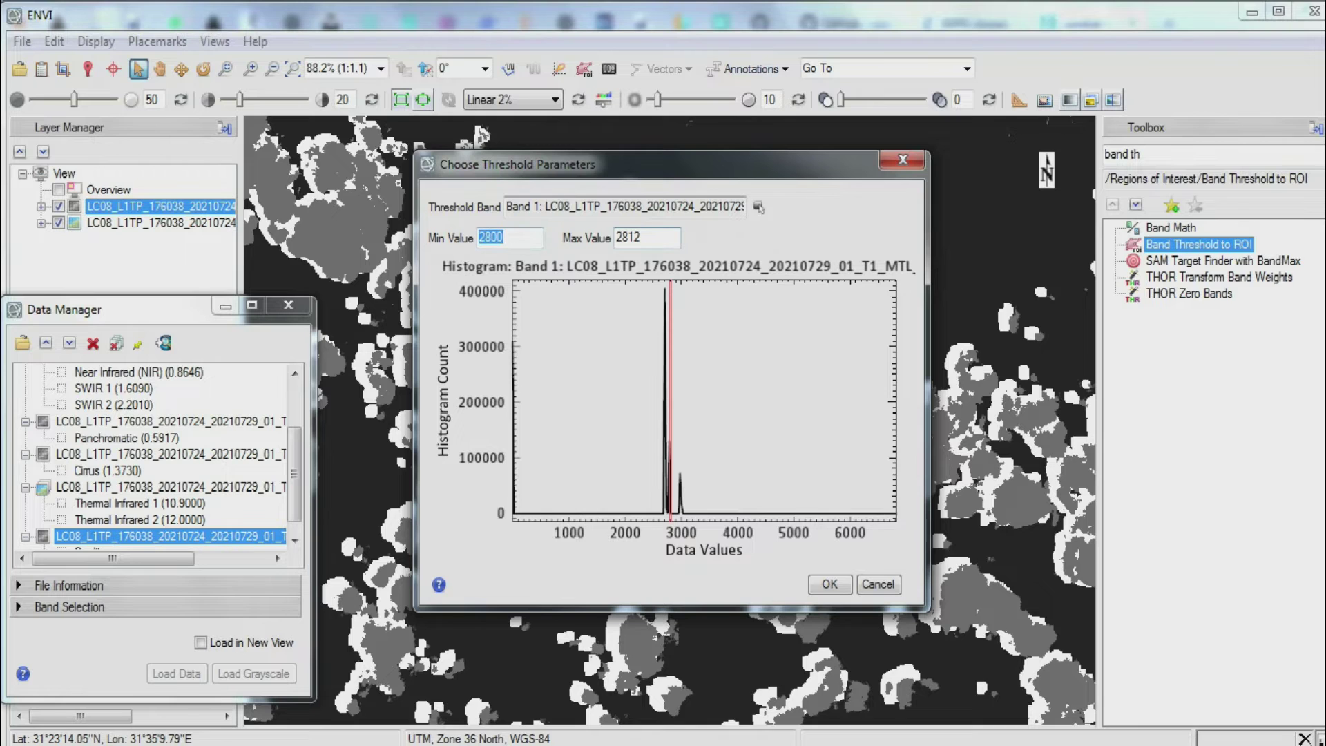
key(Return)
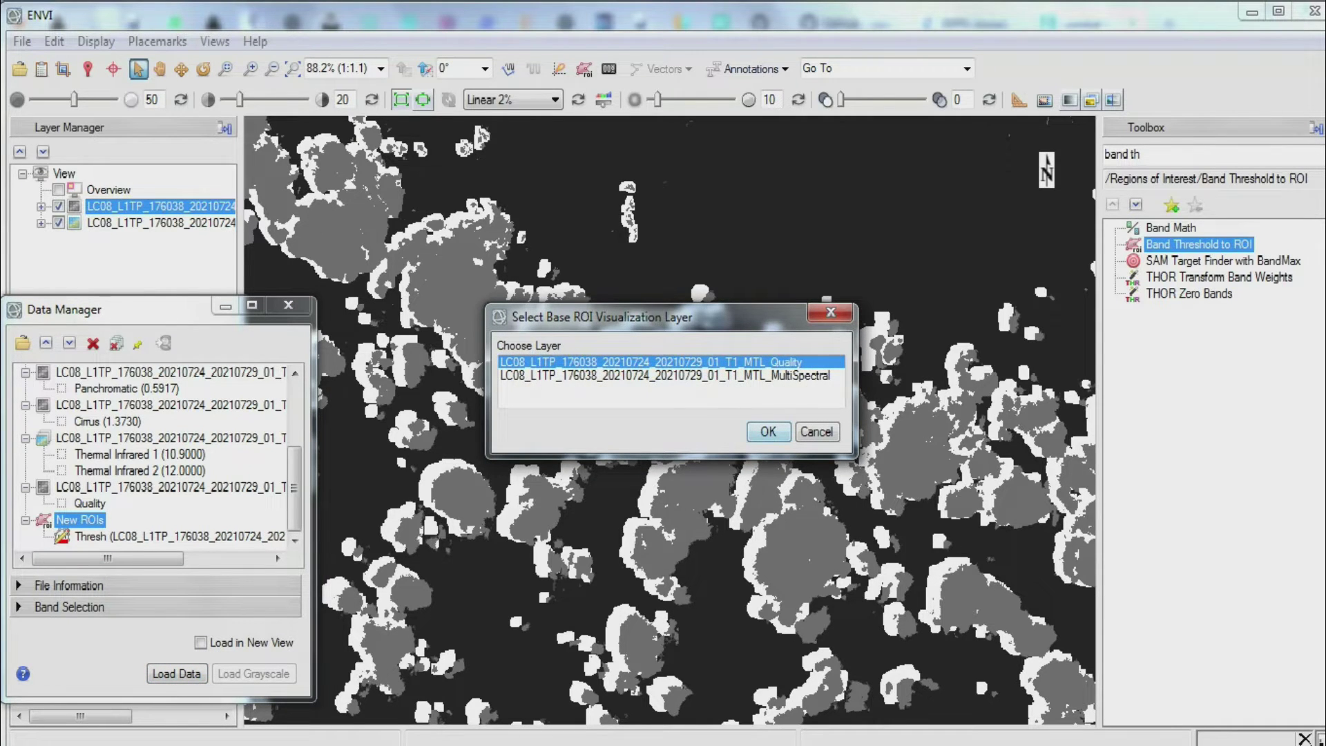
Display the threshold ROI on the MultiSpectral layer and hide the Quality layer, with the full scene in view.
click(664, 376)
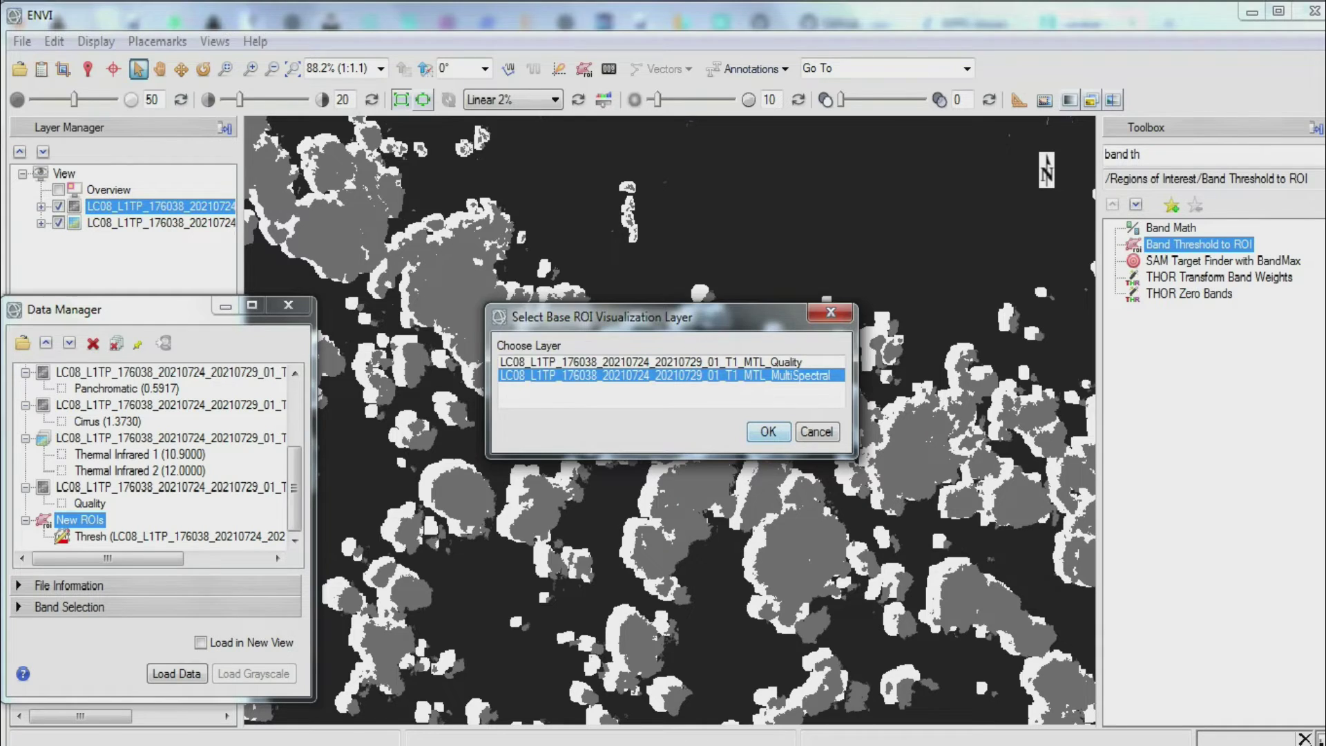
click(768, 432)
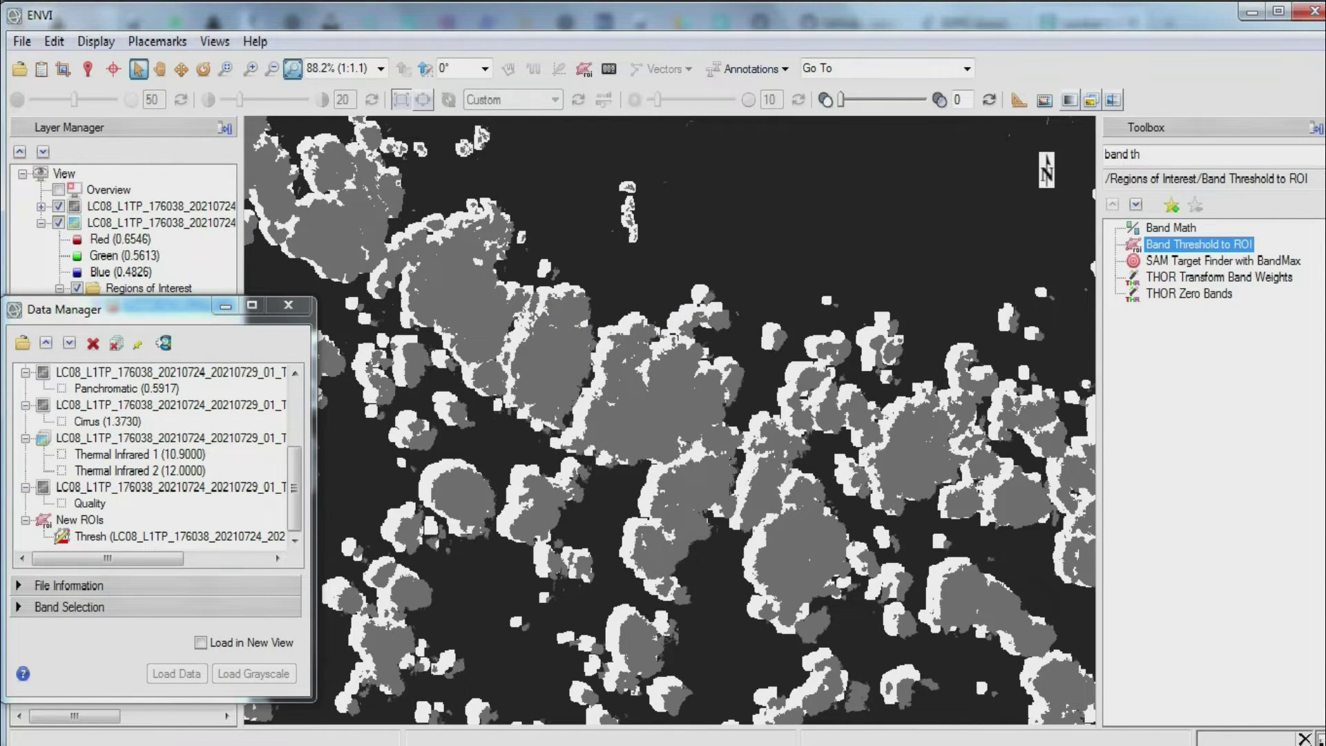
click(293, 69)
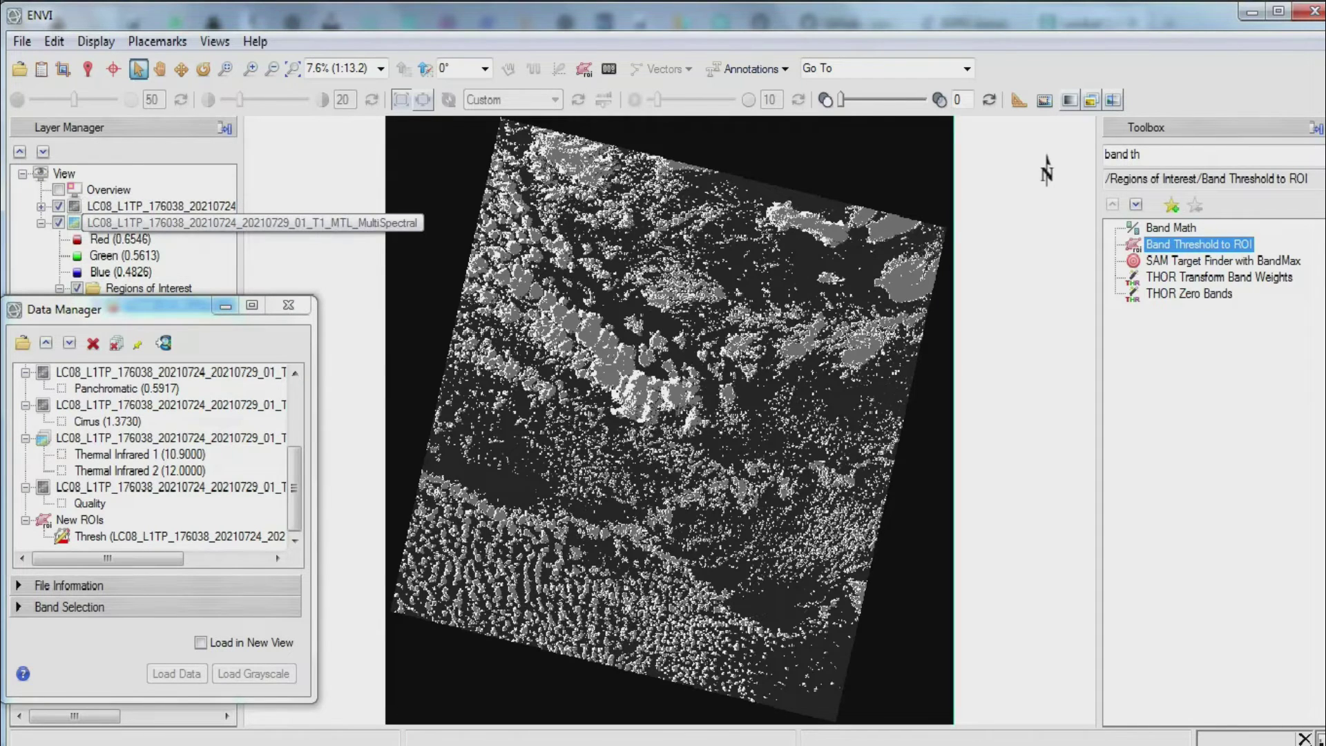
click(58, 206)
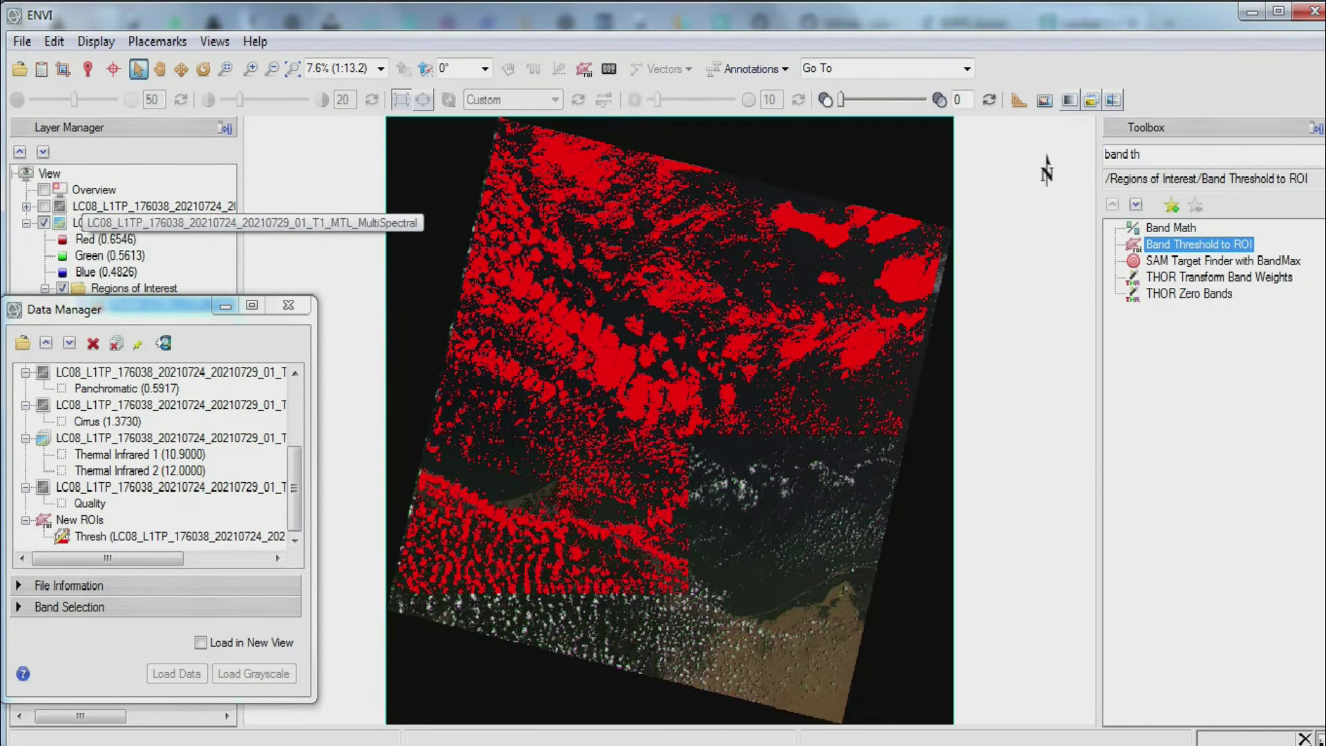
Uncover the Thresh ROI in the layer list and compare it with the clouds near the coast by hiding and showing it.
drag(143, 309, 143, 366)
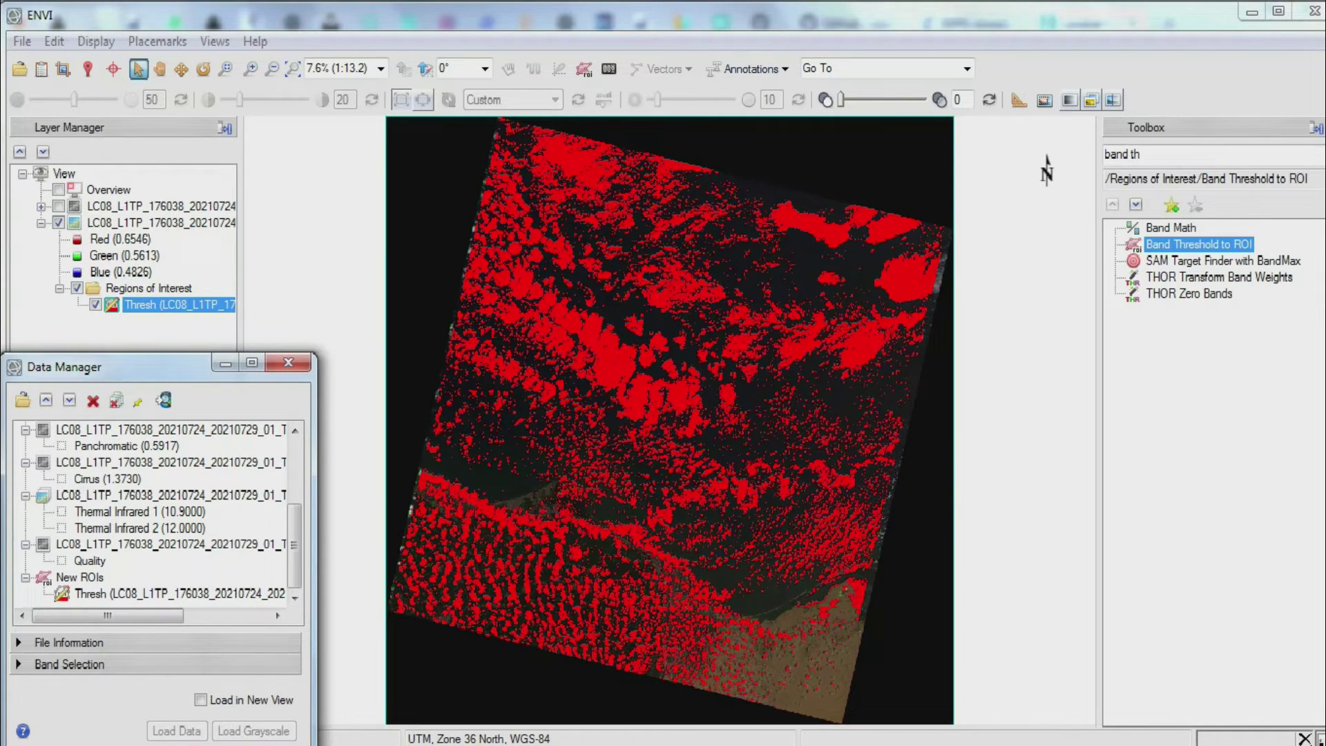
click(179, 304)
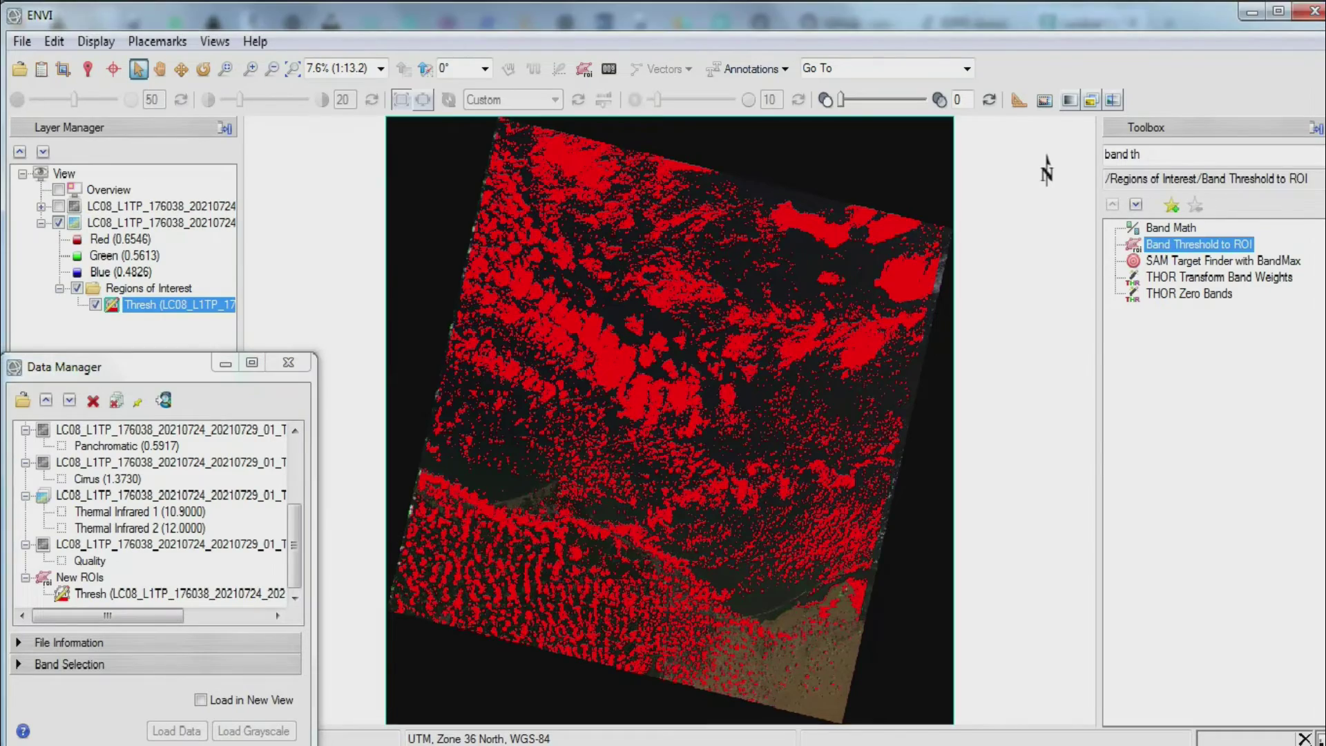
scroll(511, 544, up, 5)
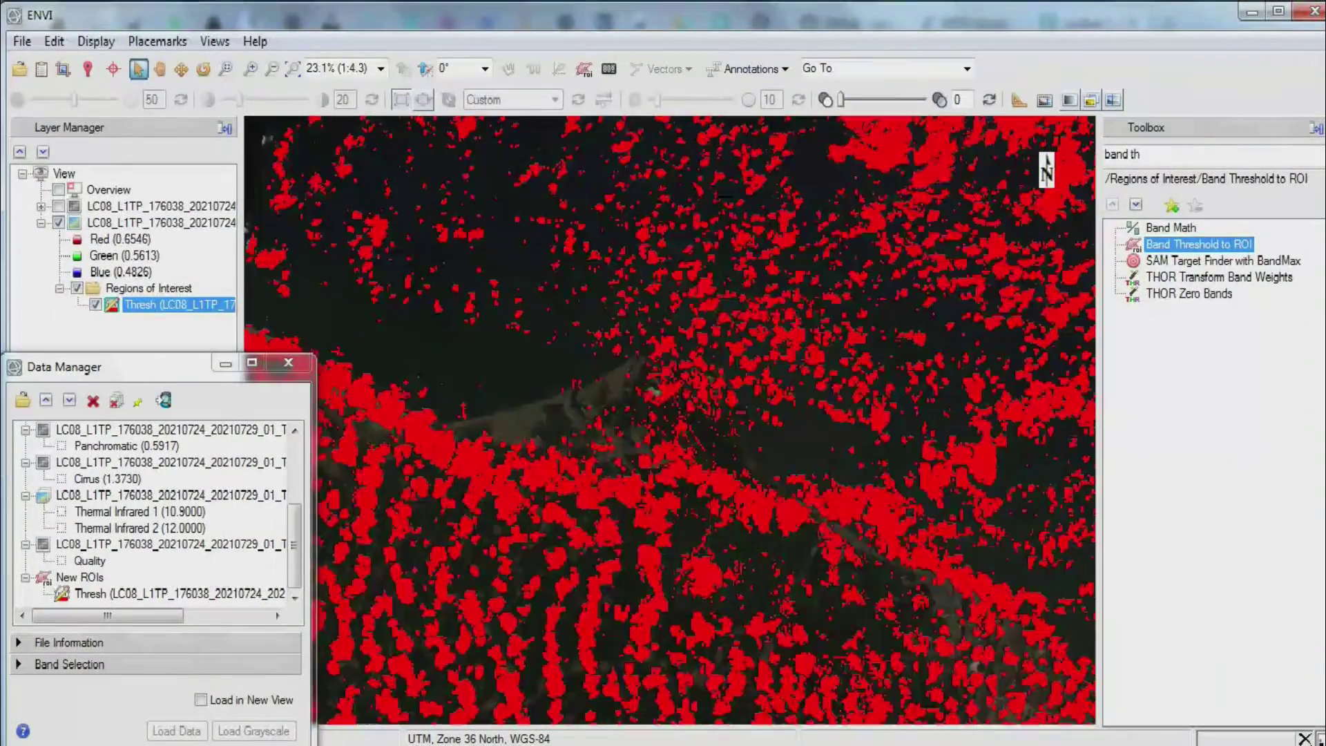
scroll(670, 421, up, 5)
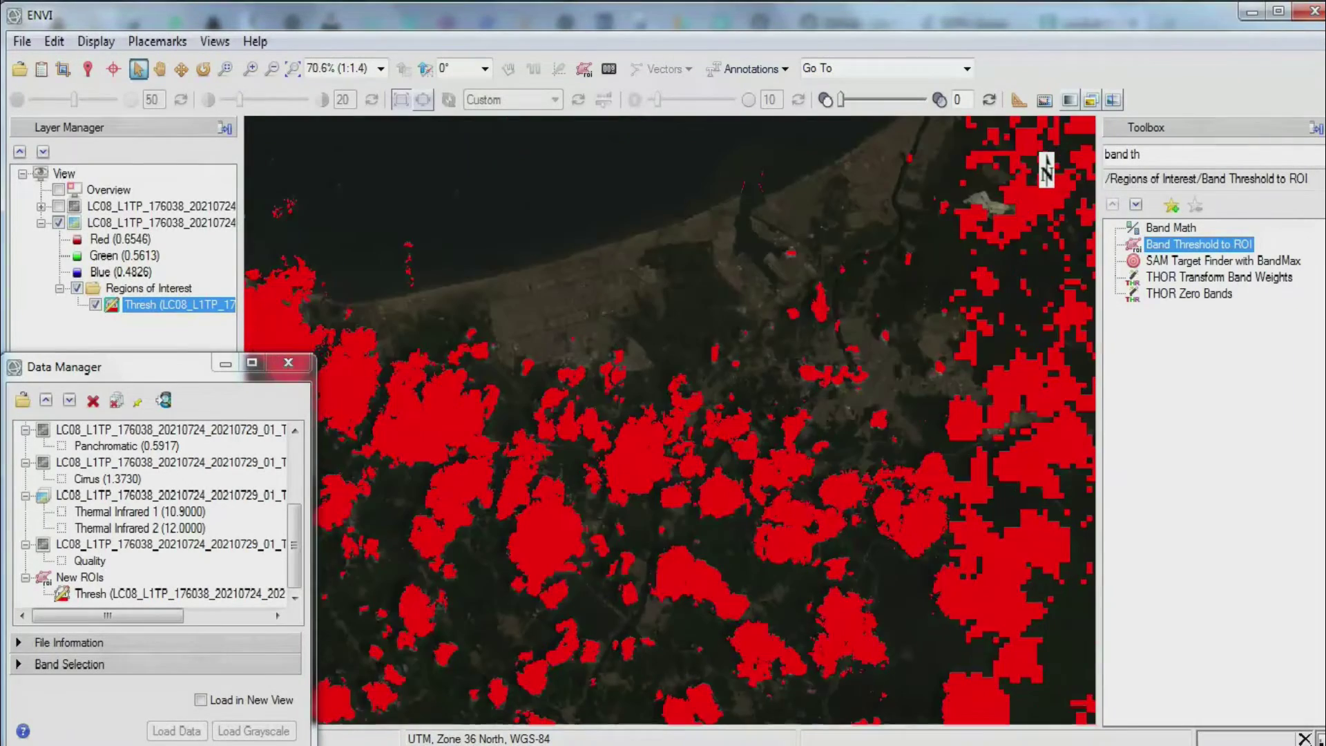
scroll(670, 421, up, 2)
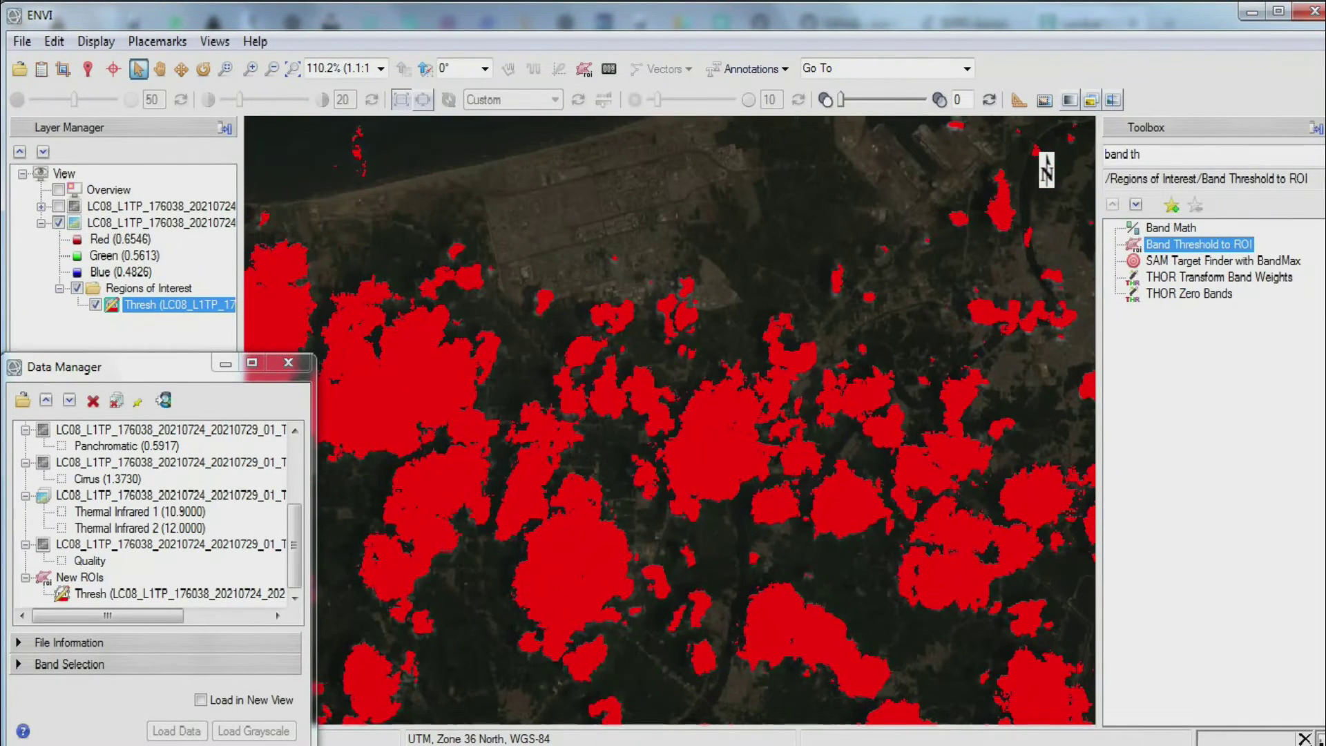
scroll(670, 422, up, 3)
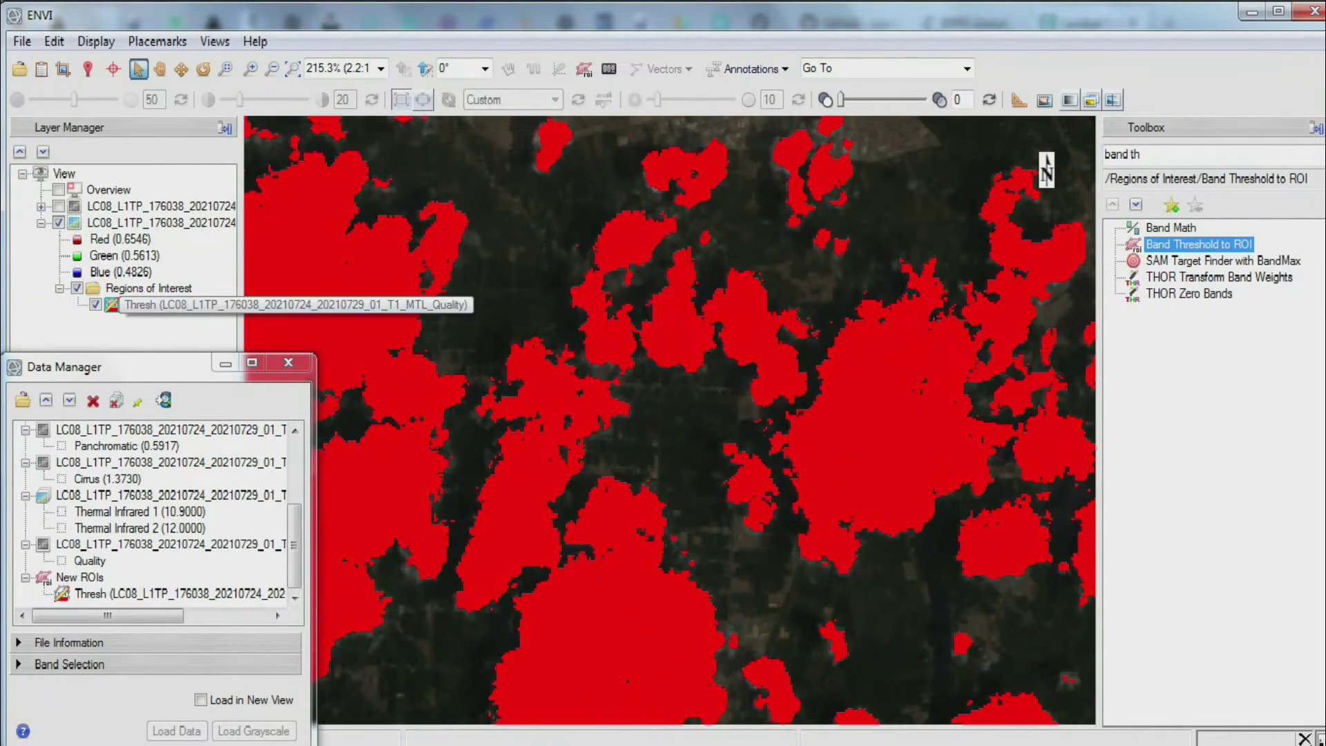
click(95, 304)
click(96, 305)
click(96, 304)
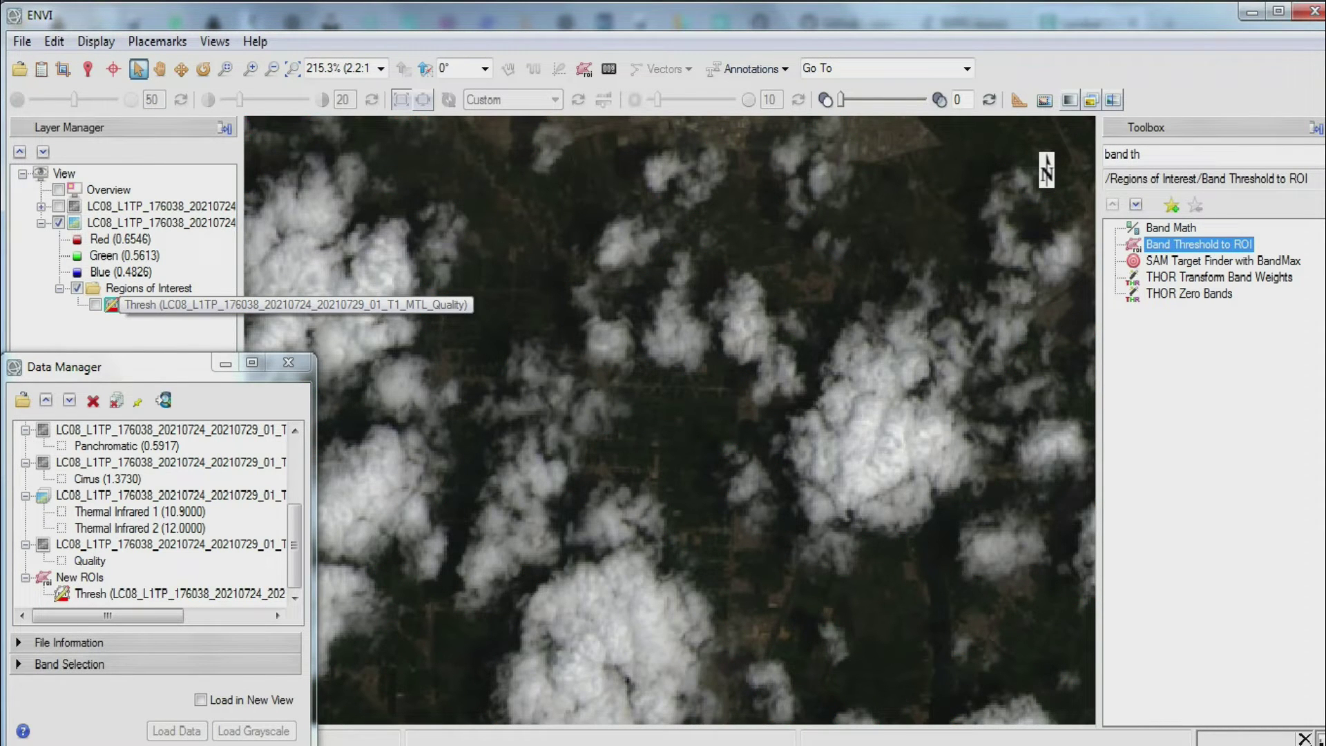
click(96, 305)
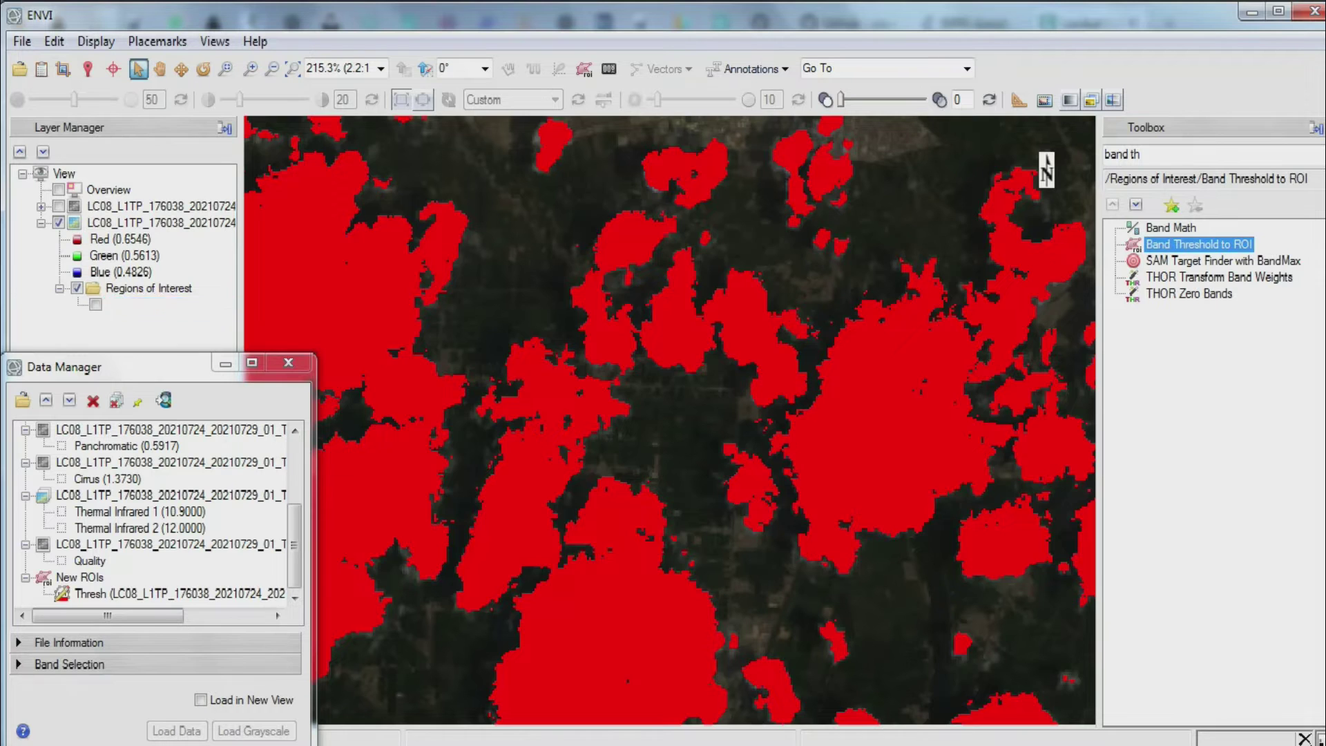
Check the Thresh ROI against the zoomed-in clouds by toggling its visibility, leaving it shown over the full scene.
click(96, 304)
click(96, 305)
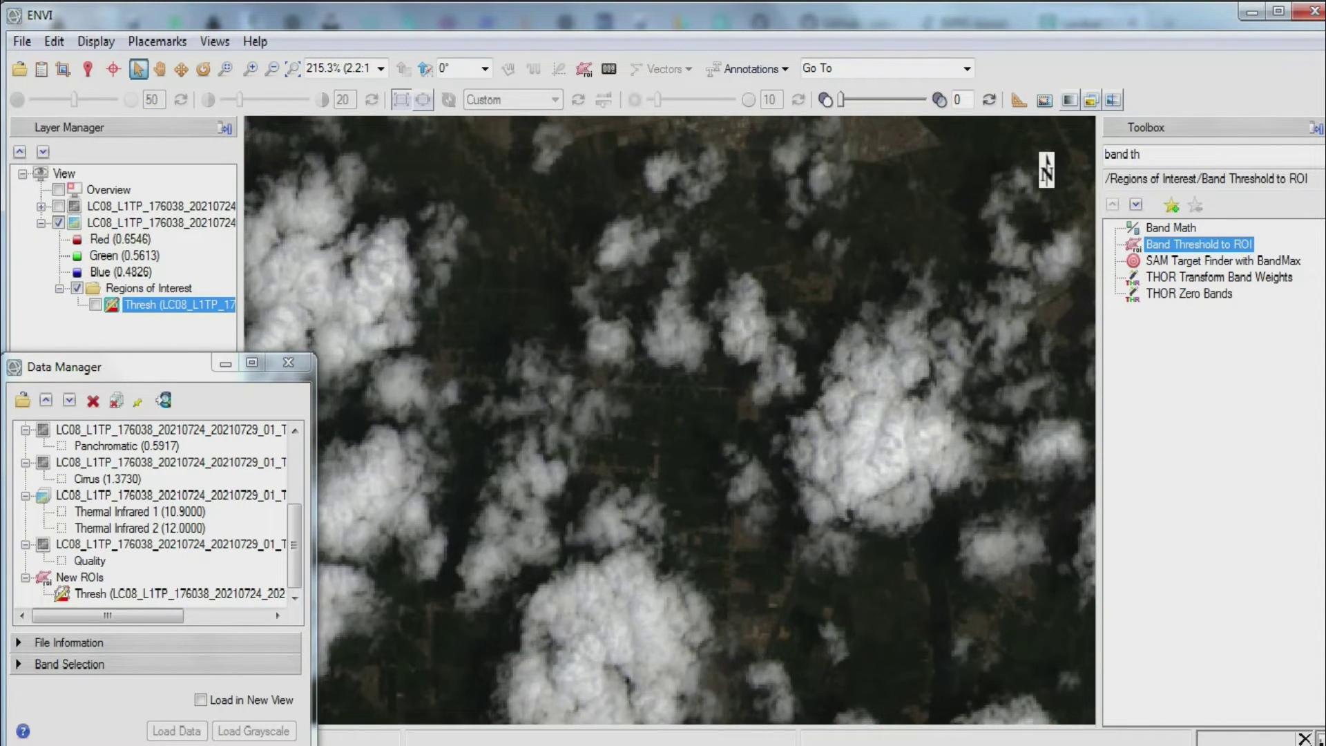
click(95, 304)
click(96, 304)
click(96, 305)
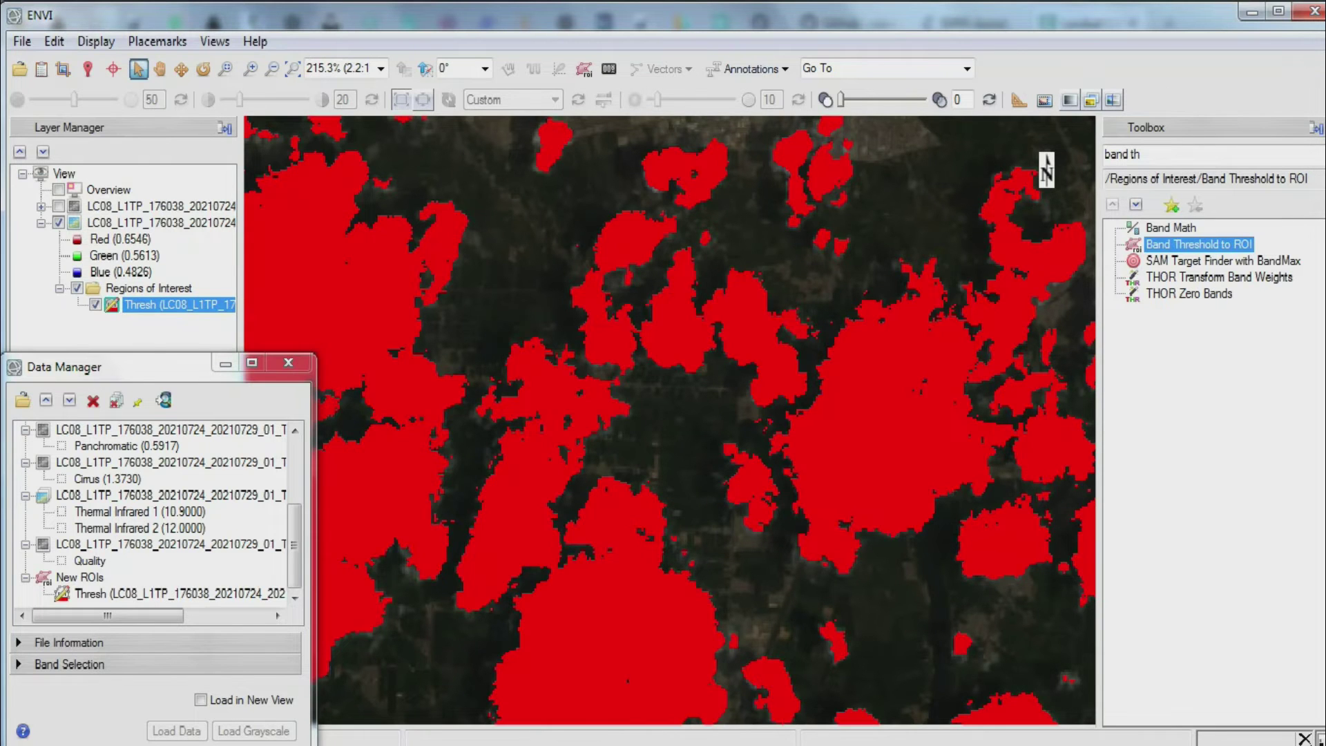
click(169, 305)
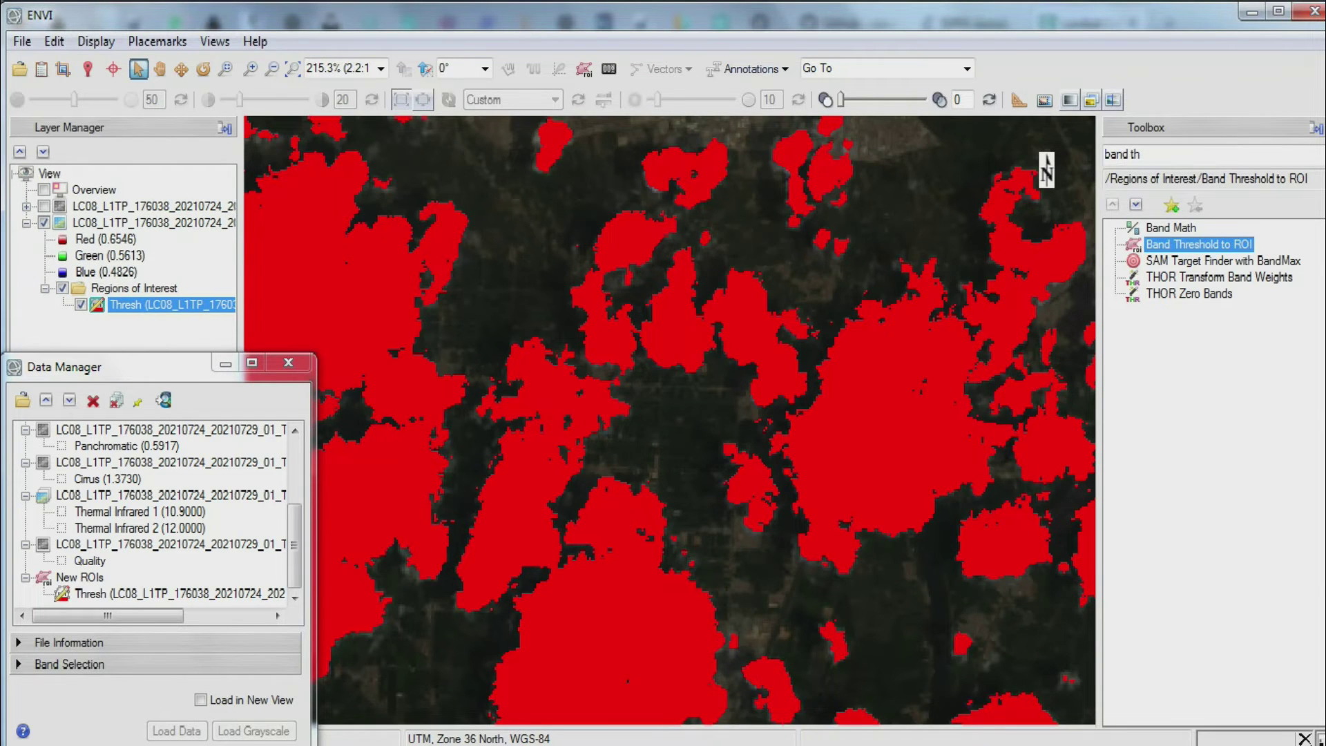
scroll(488, 400, down, 4)
click(293, 68)
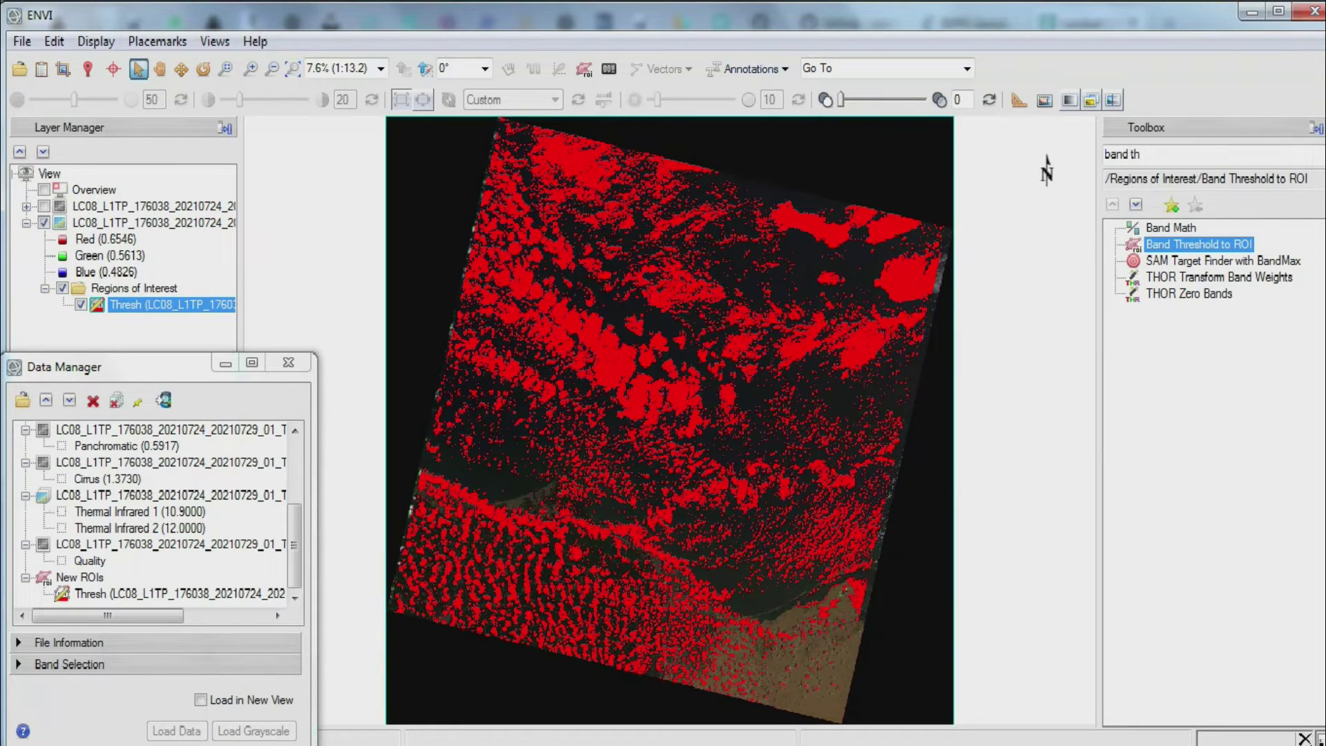
Find the Build Mask tool in the toolbox and choose the 30 m single-band Quality raster as its input file.
click(1201, 154)
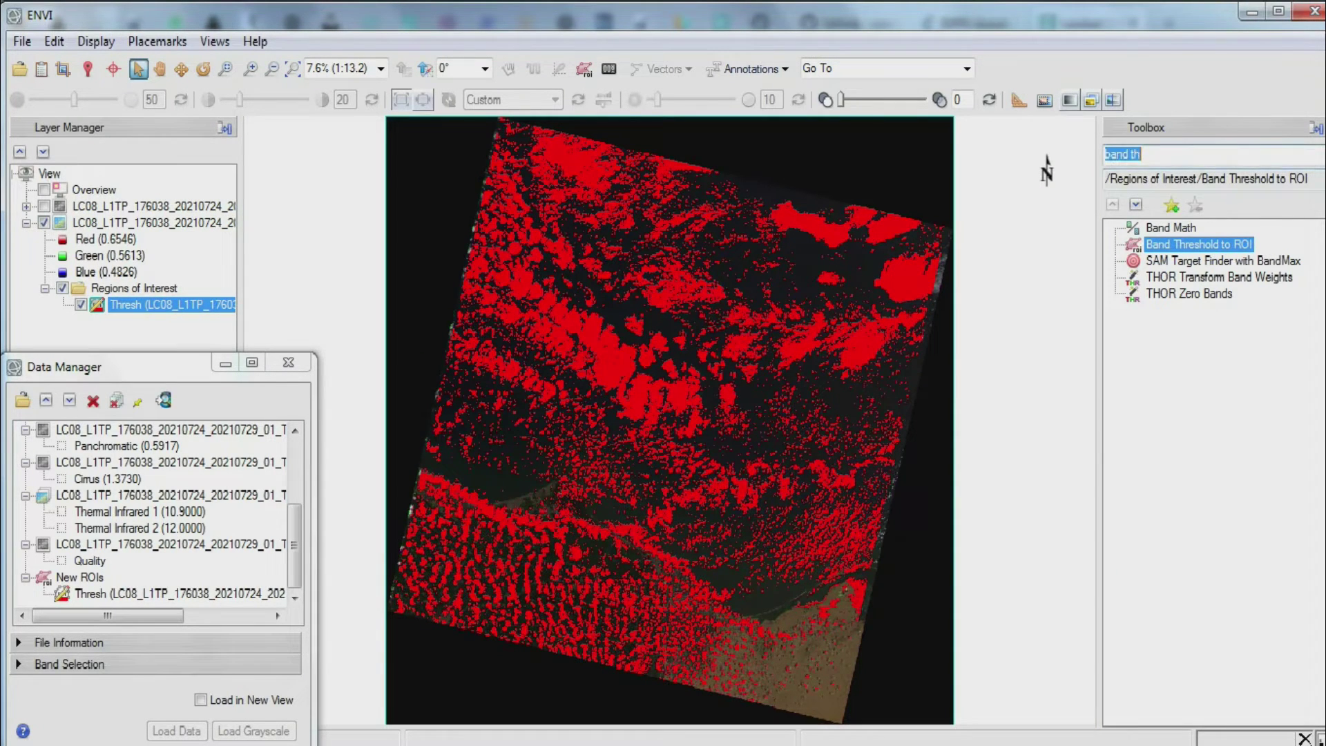
text(build )
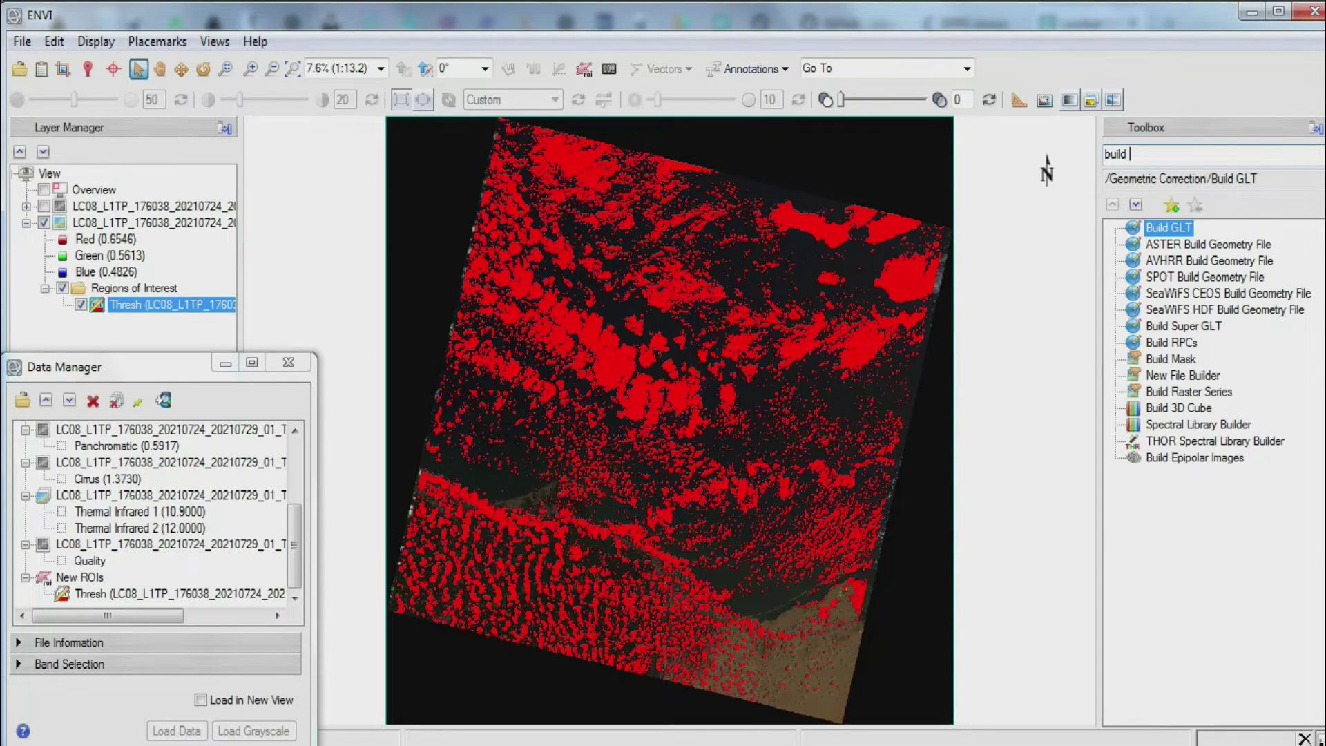
text(mas)
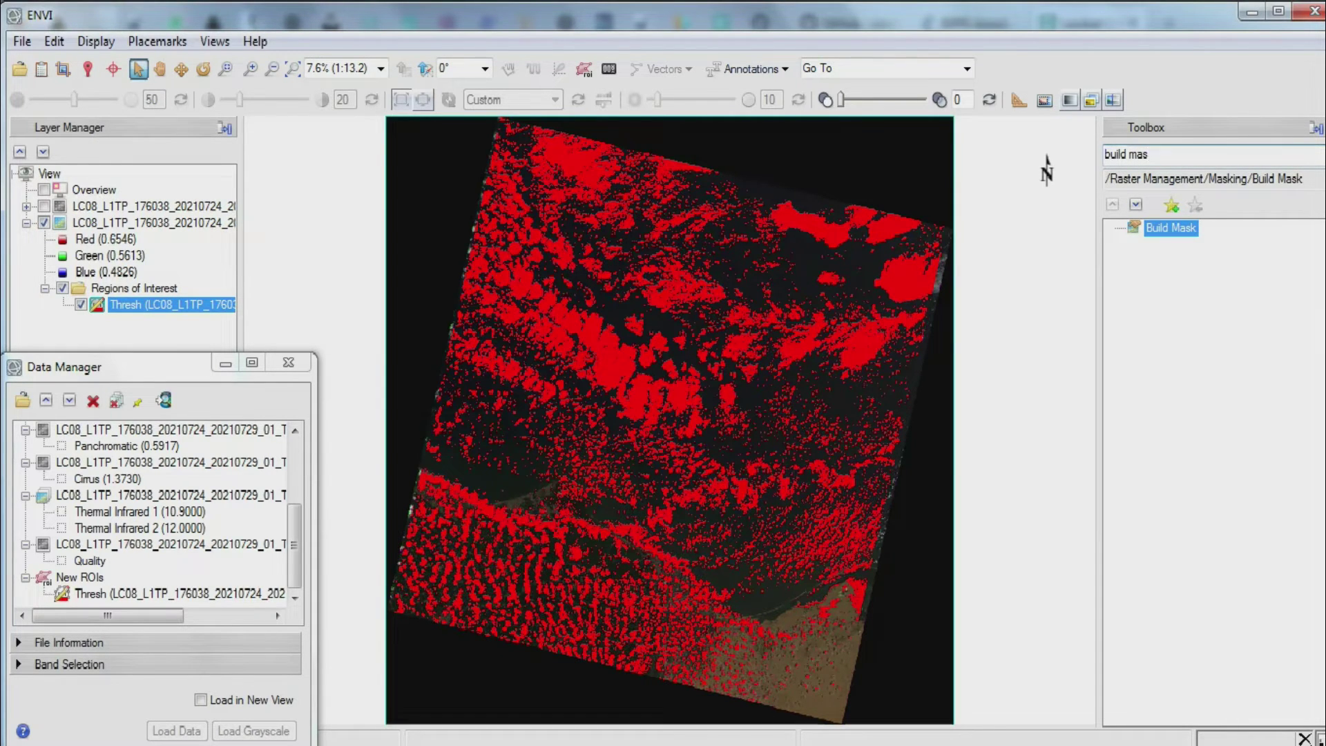
key(Return)
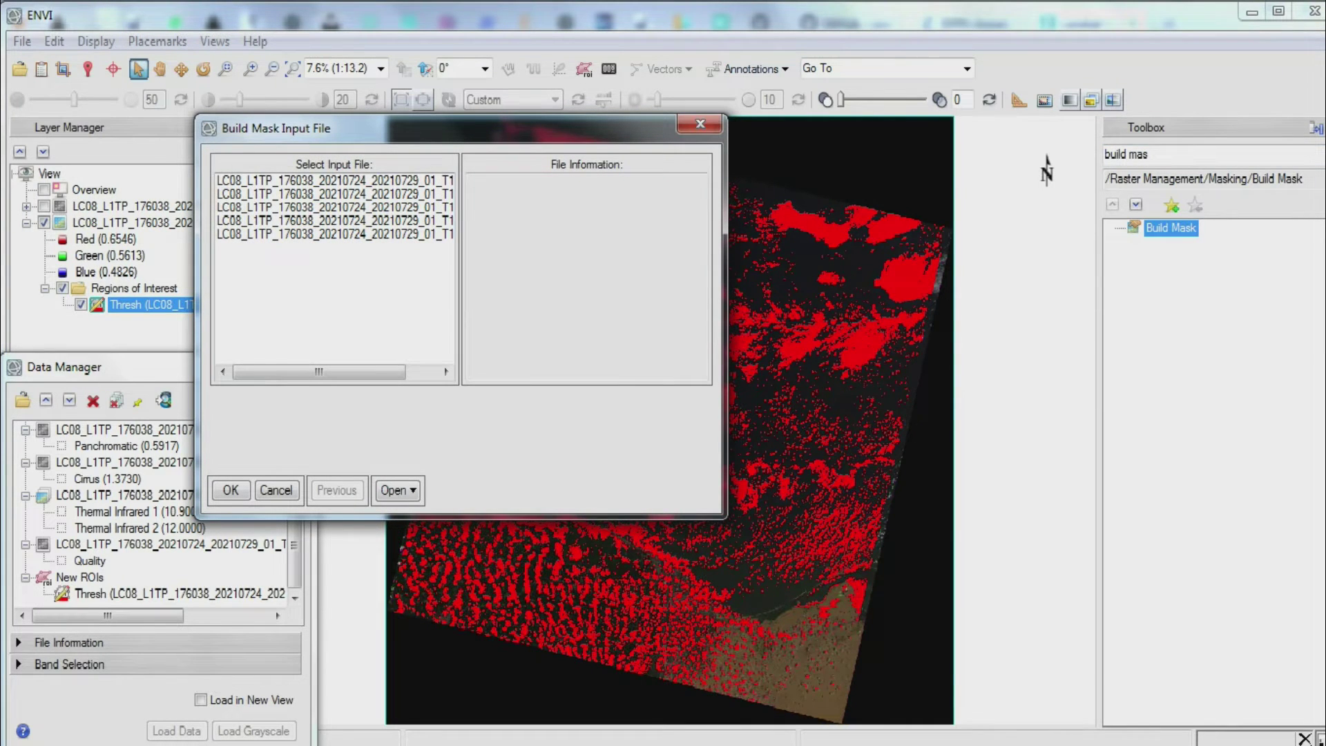
click(335, 181)
click(335, 194)
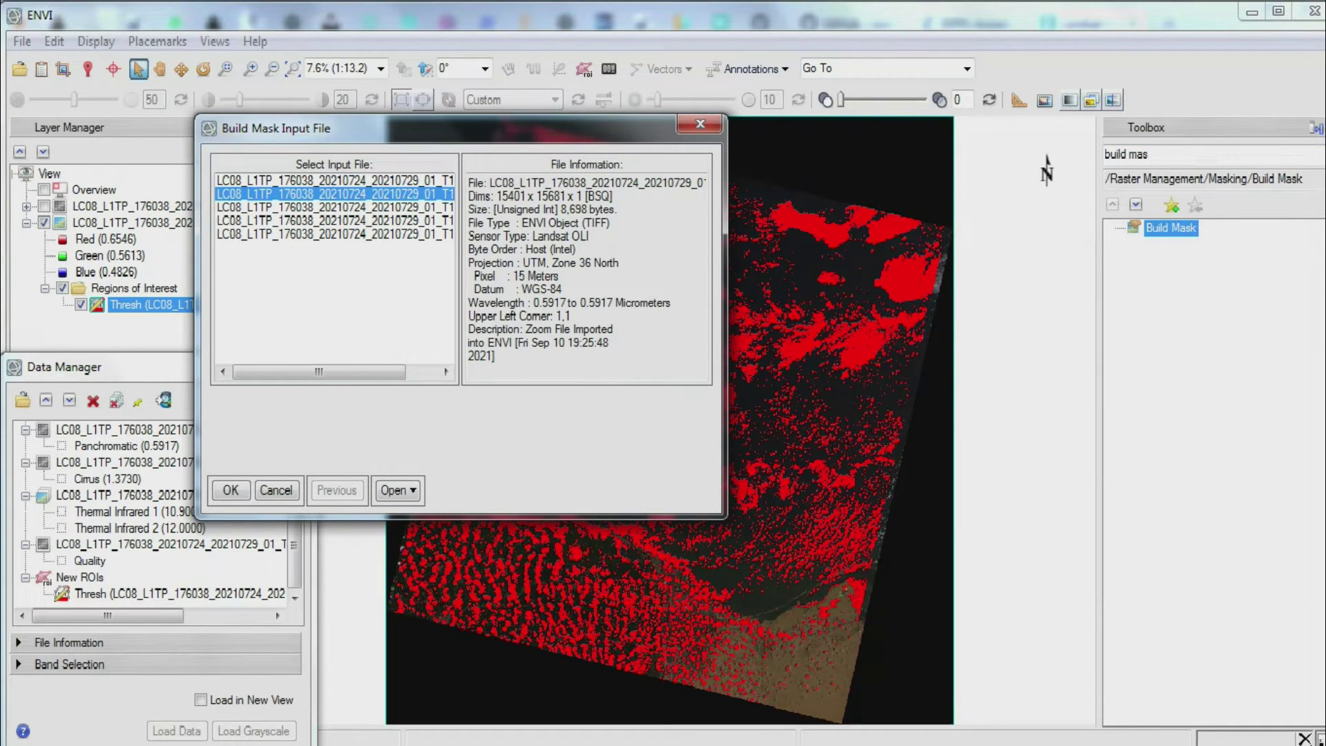
click(334, 207)
click(335, 221)
click(335, 234)
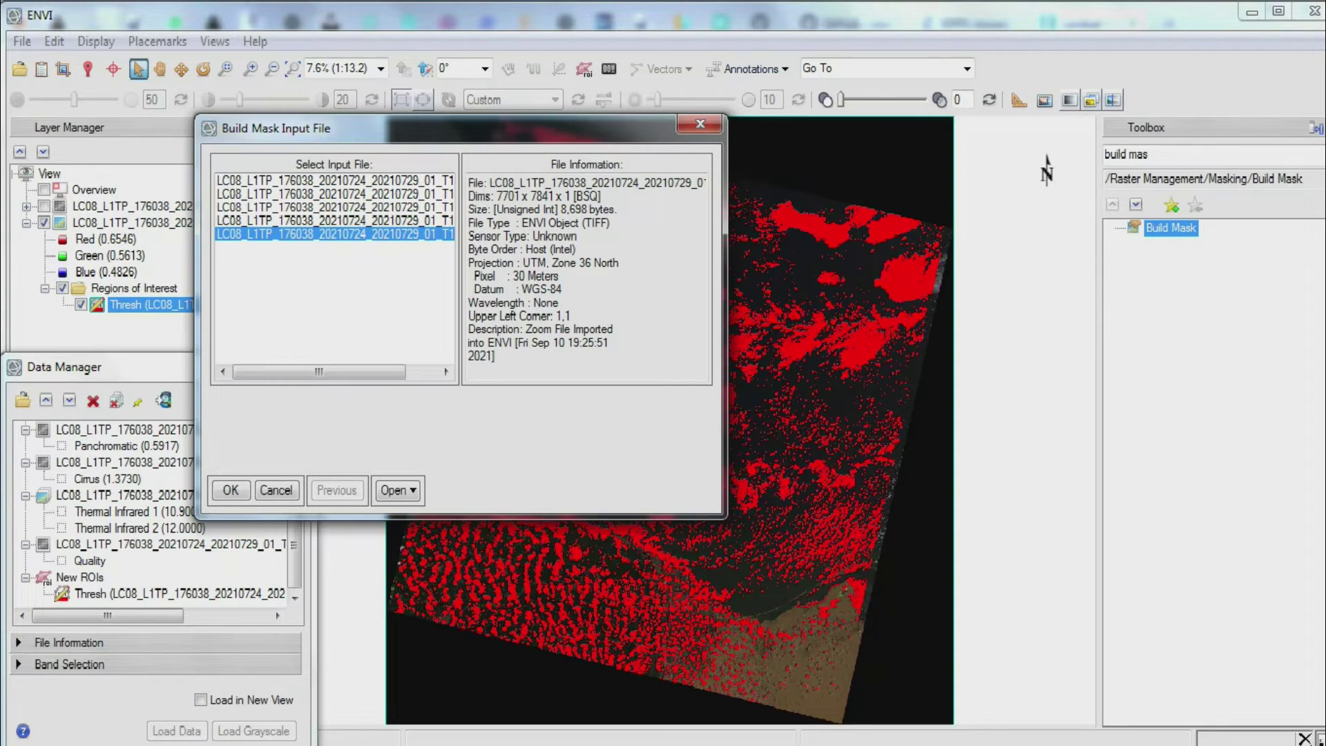
click(231, 490)
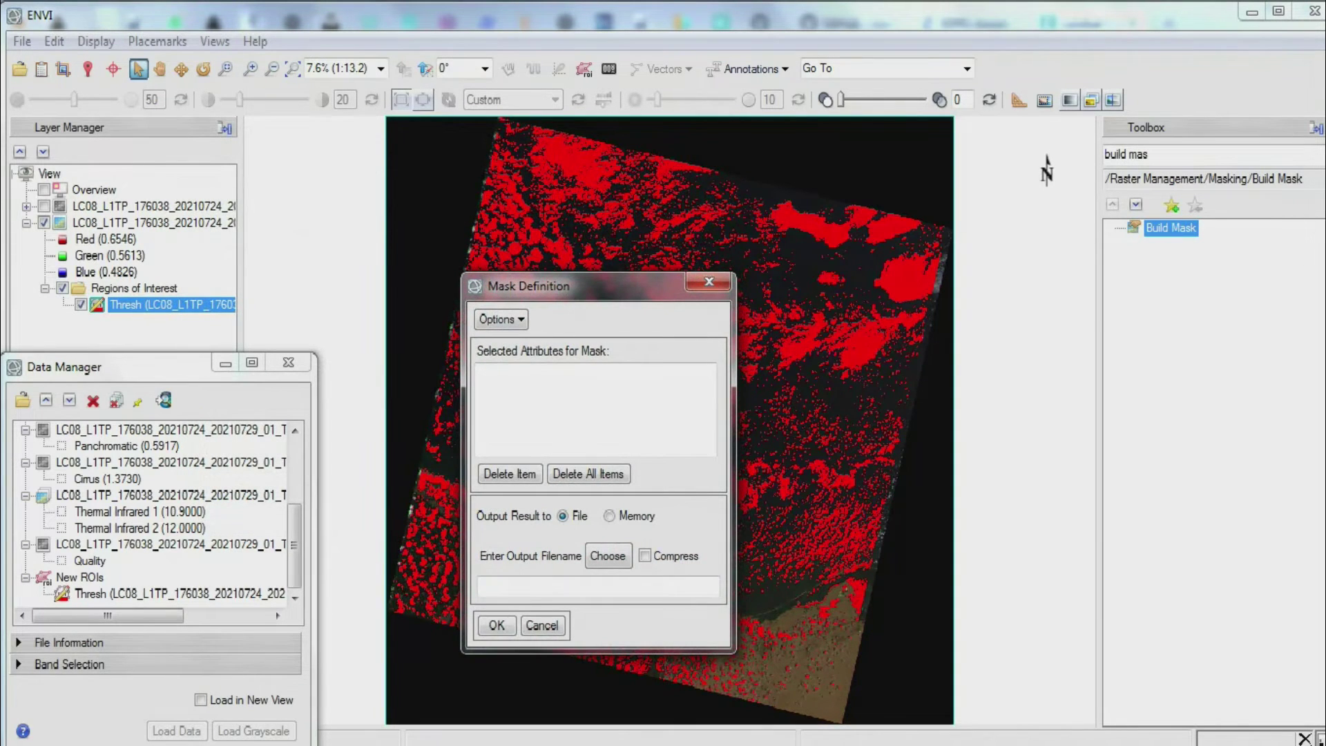
Import the Thresh ROI into the mask definition and set the selected areas to "Off".
click(500, 320)
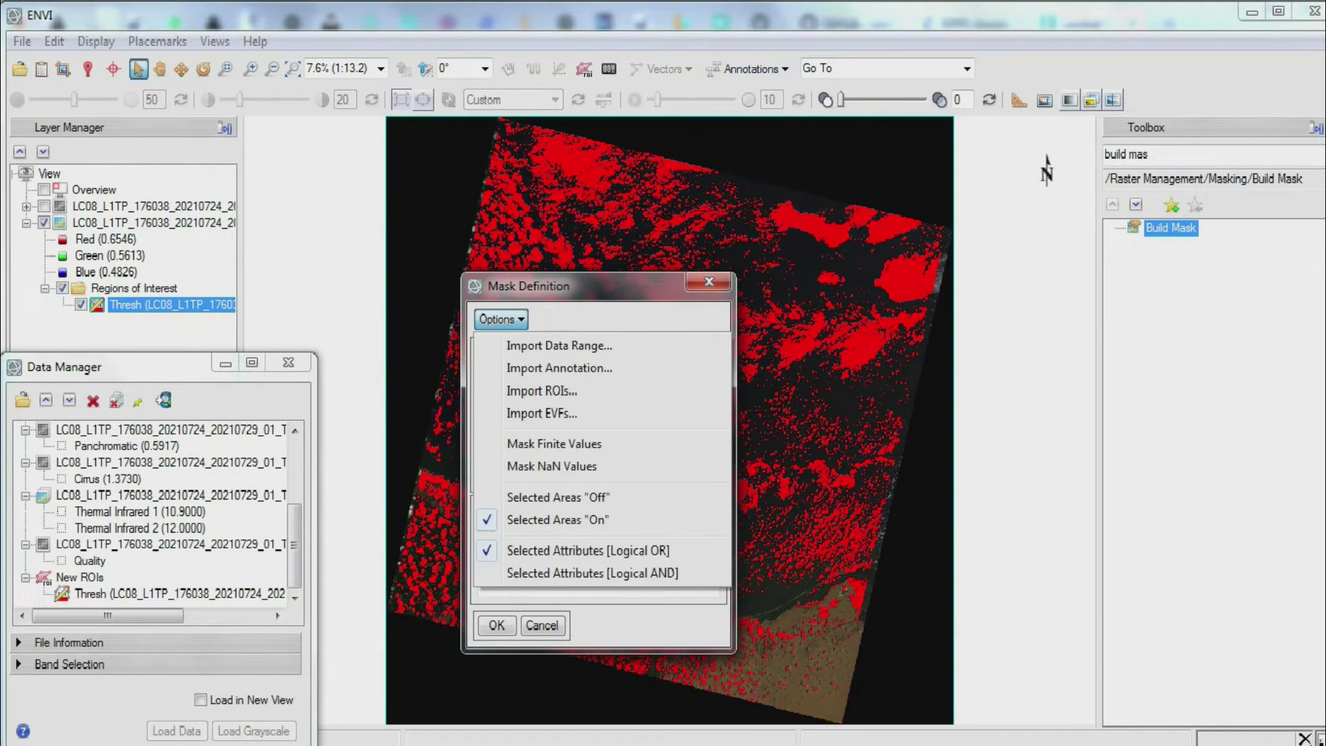
click(541, 391)
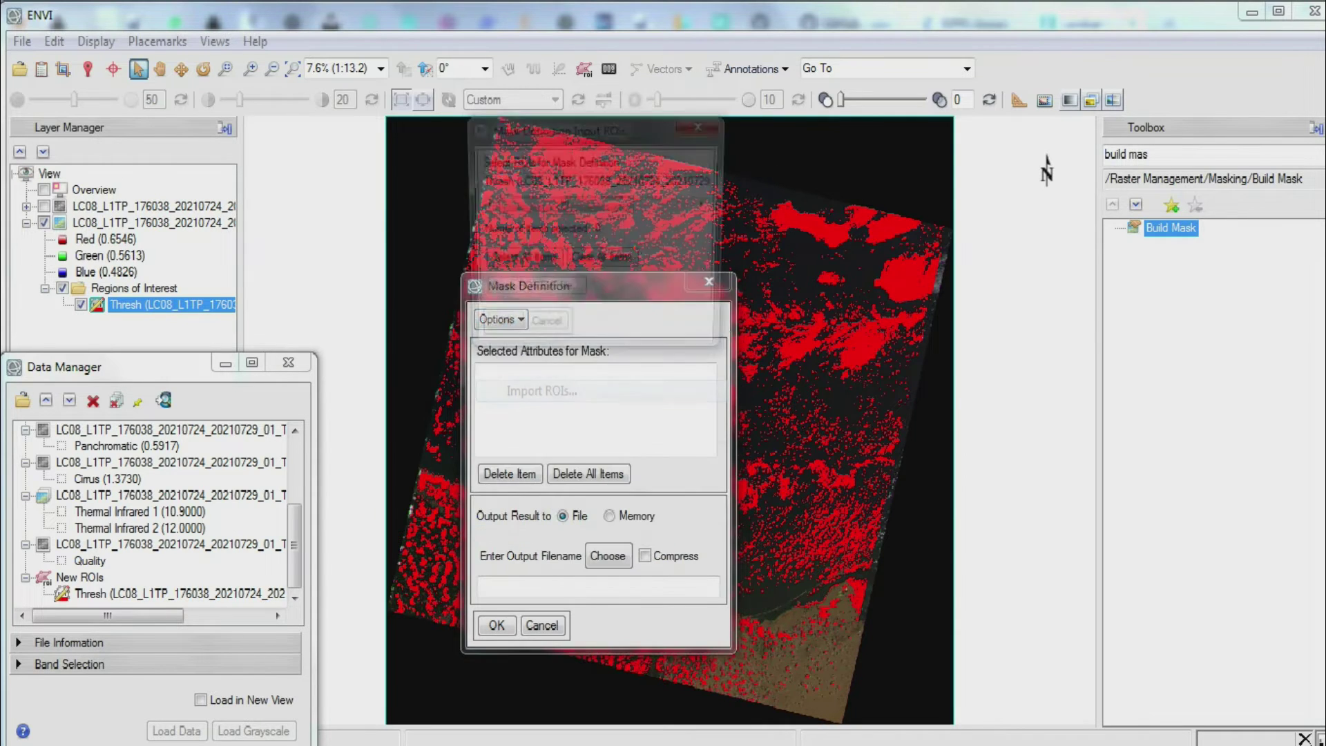
click(568, 181)
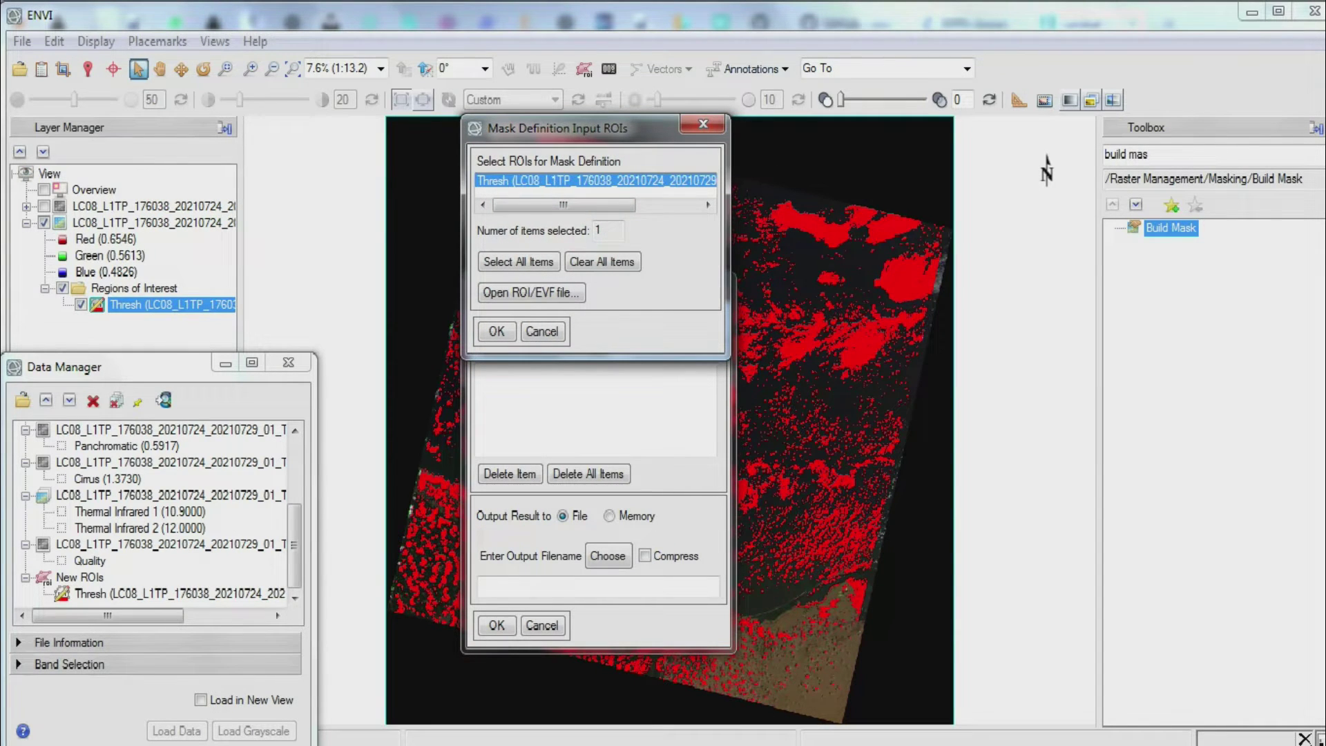
click(496, 331)
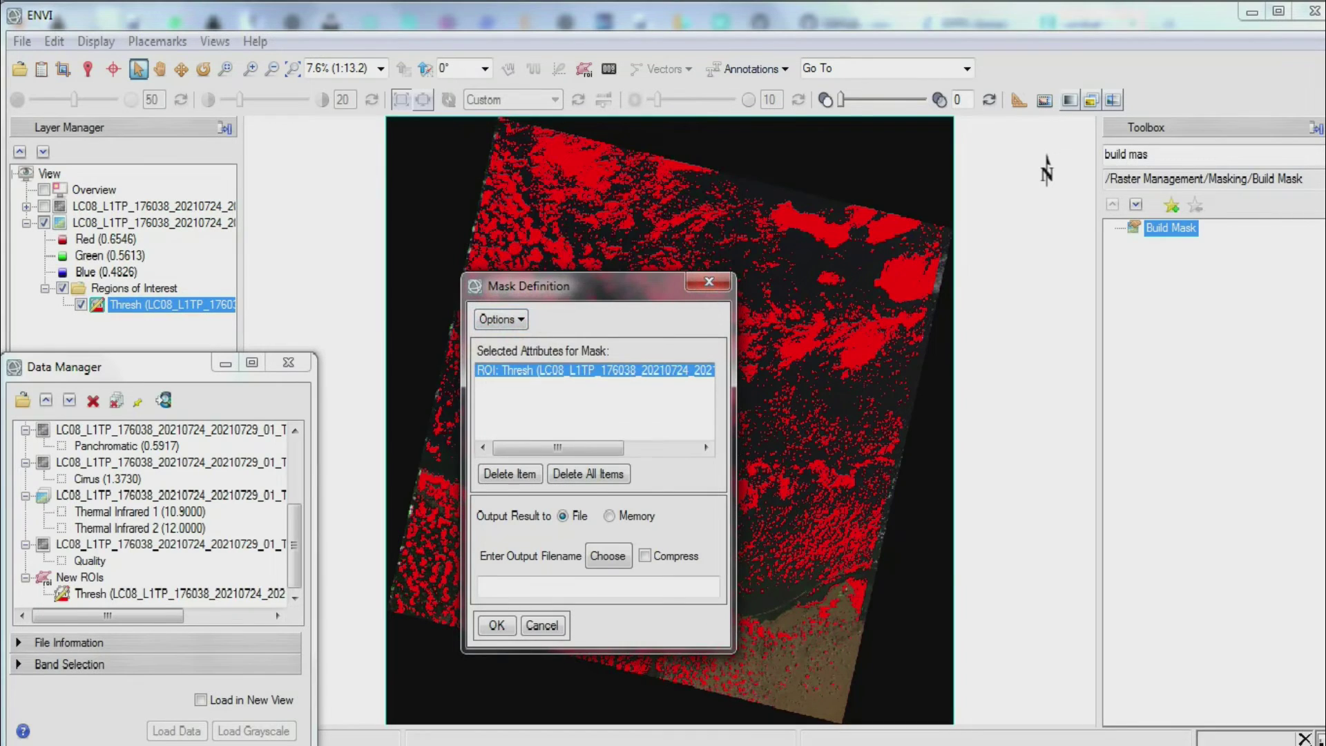
click(500, 319)
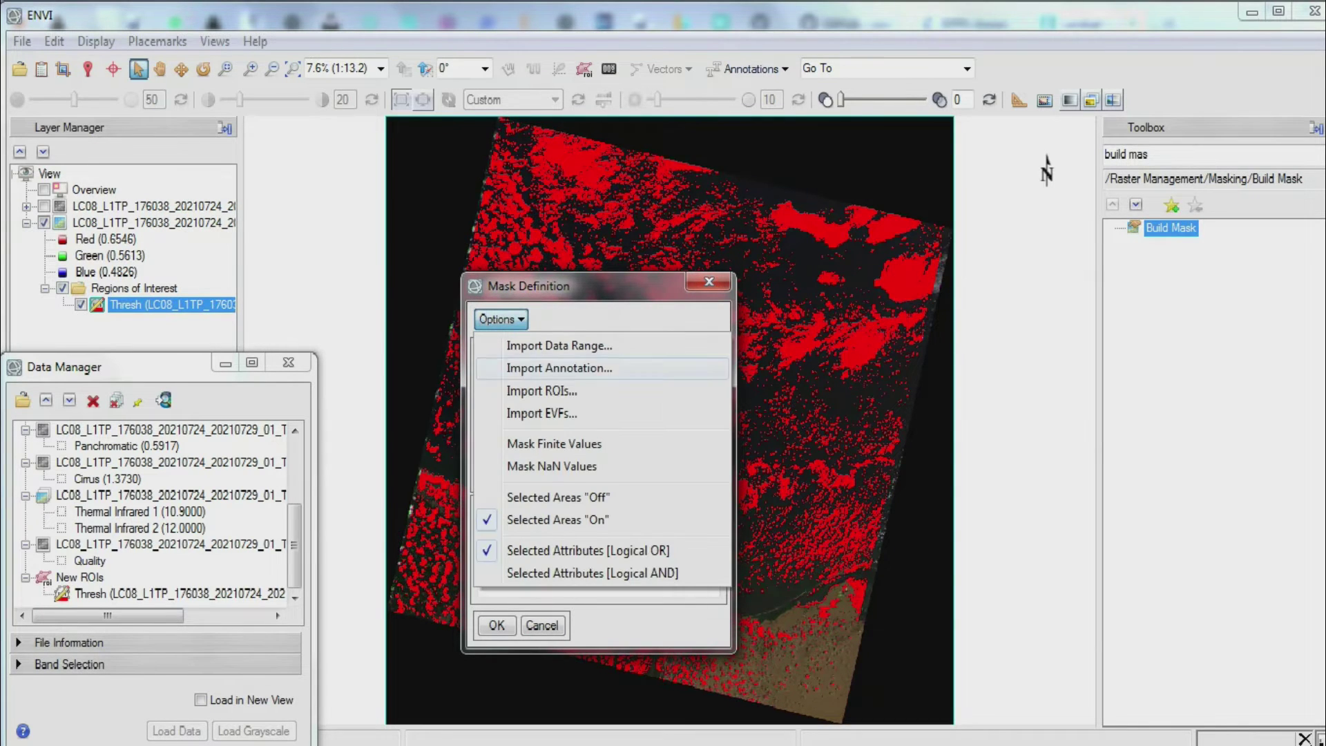
click(557, 498)
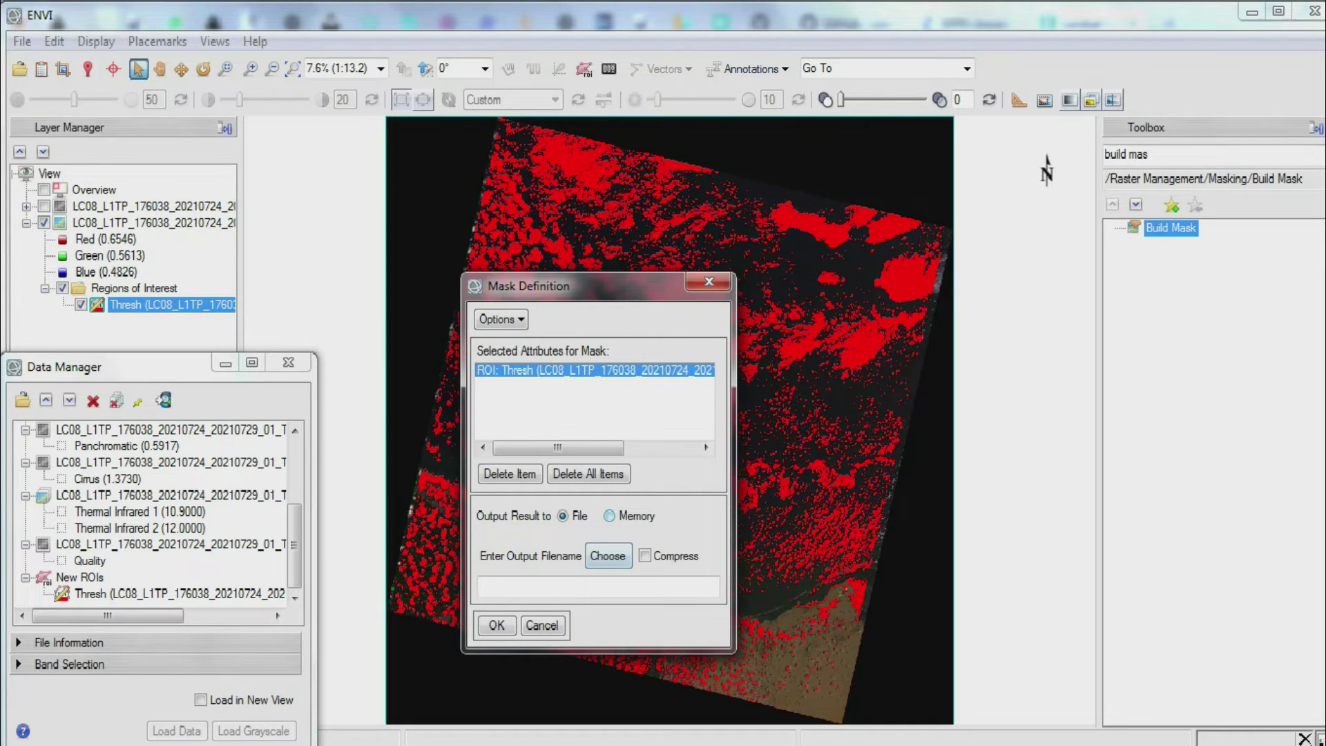
Set the mask's output file to Mask in D:\New folder (7) and build the mask.
click(608, 556)
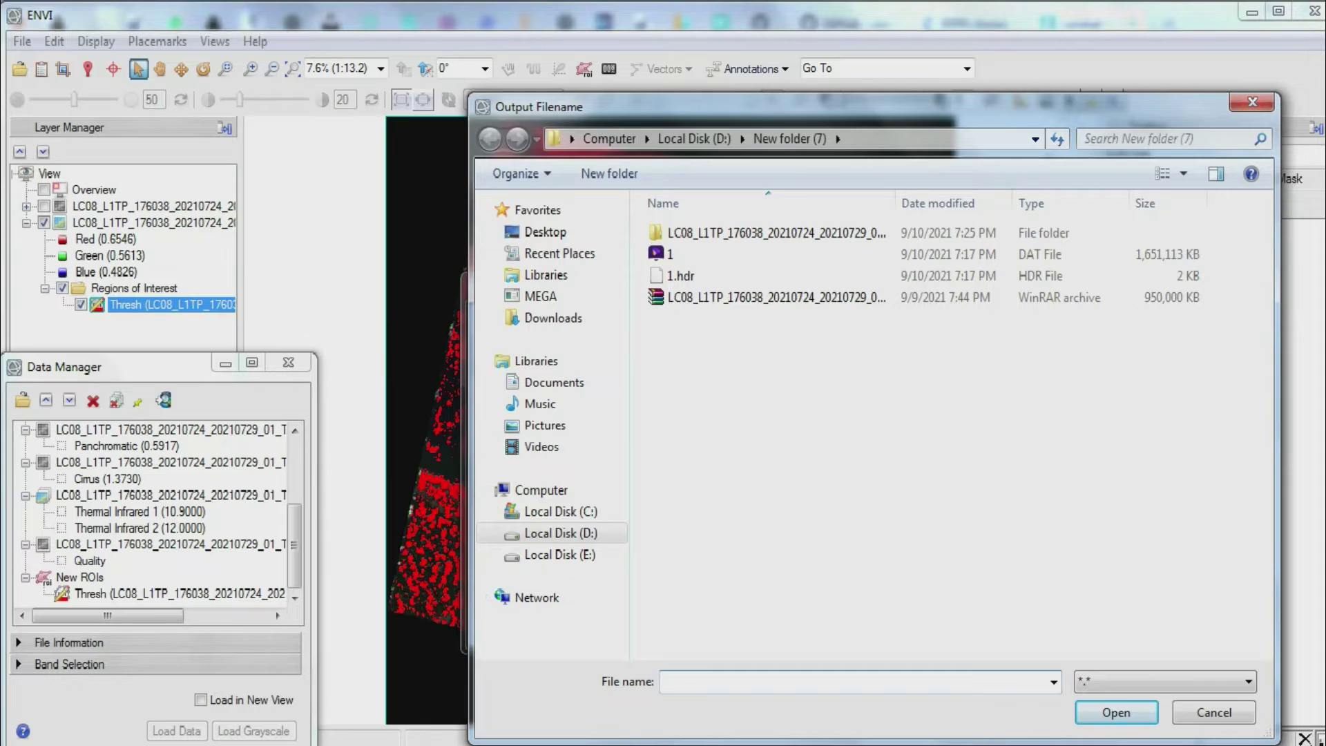
text(Mask)
key(Return)
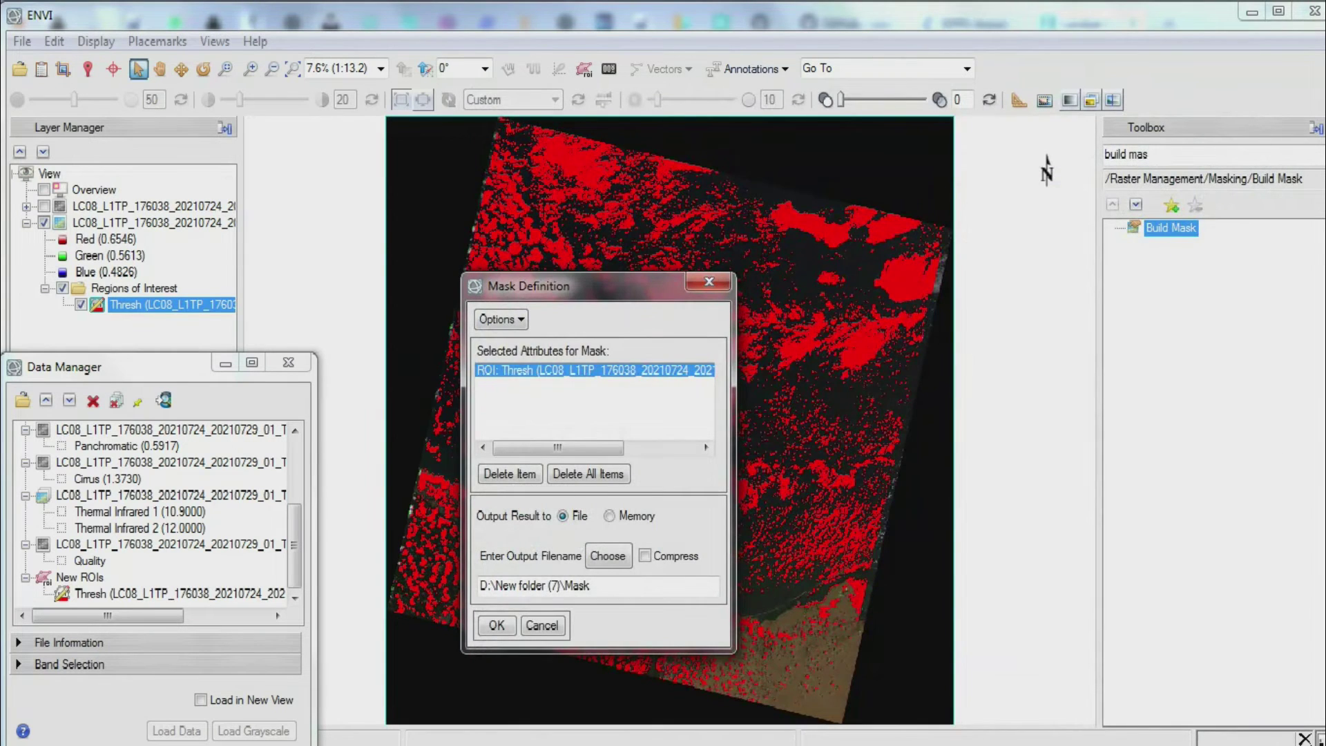
key(Return)
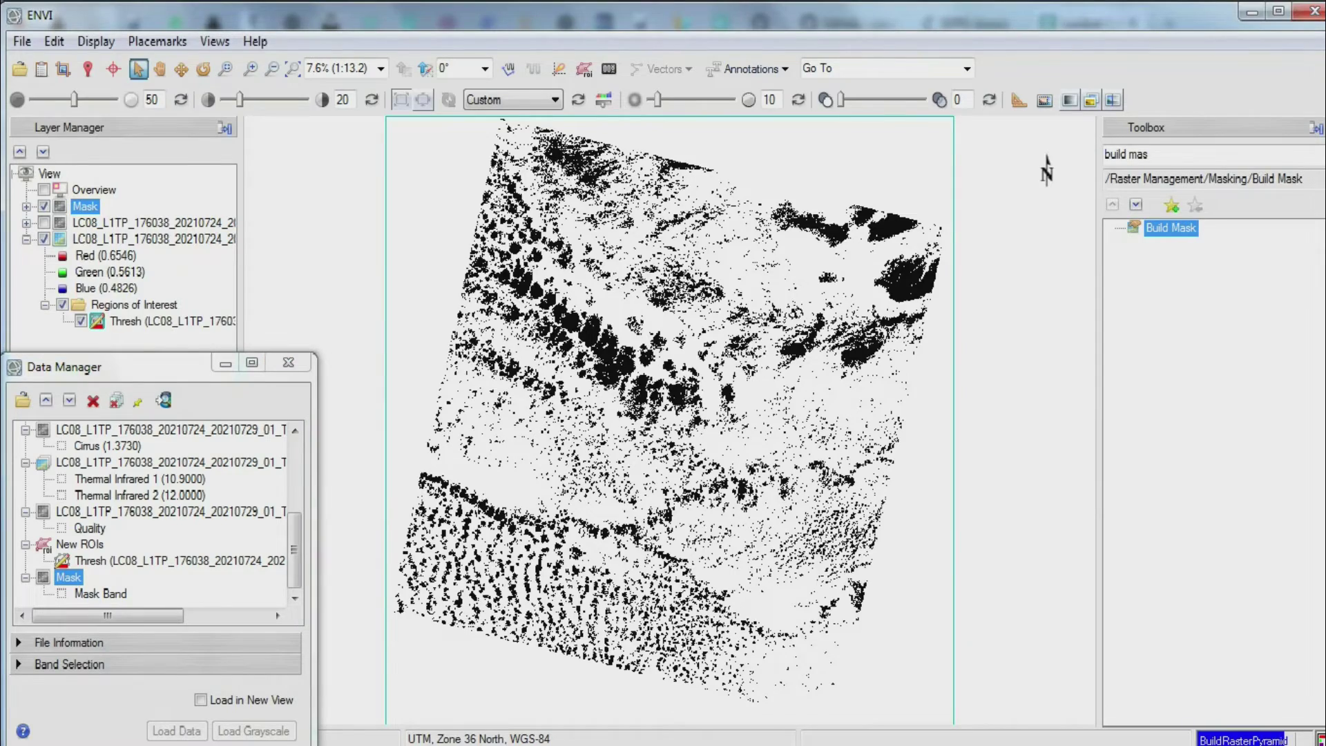
Examine the Mask near the coast against the Quality layer and the Thresh ROI, hiding each to uncover the MultiSpectral image.
scroll(670, 419, up, 4)
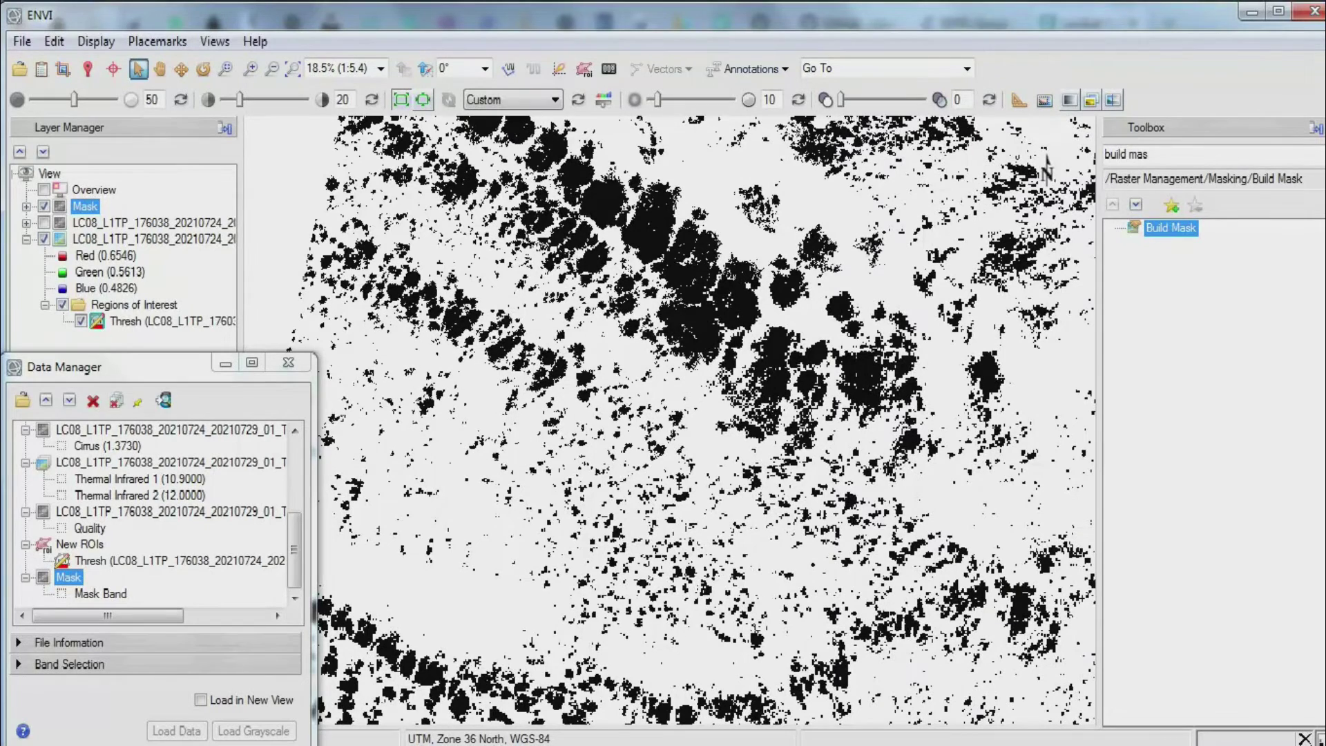
click(161, 69)
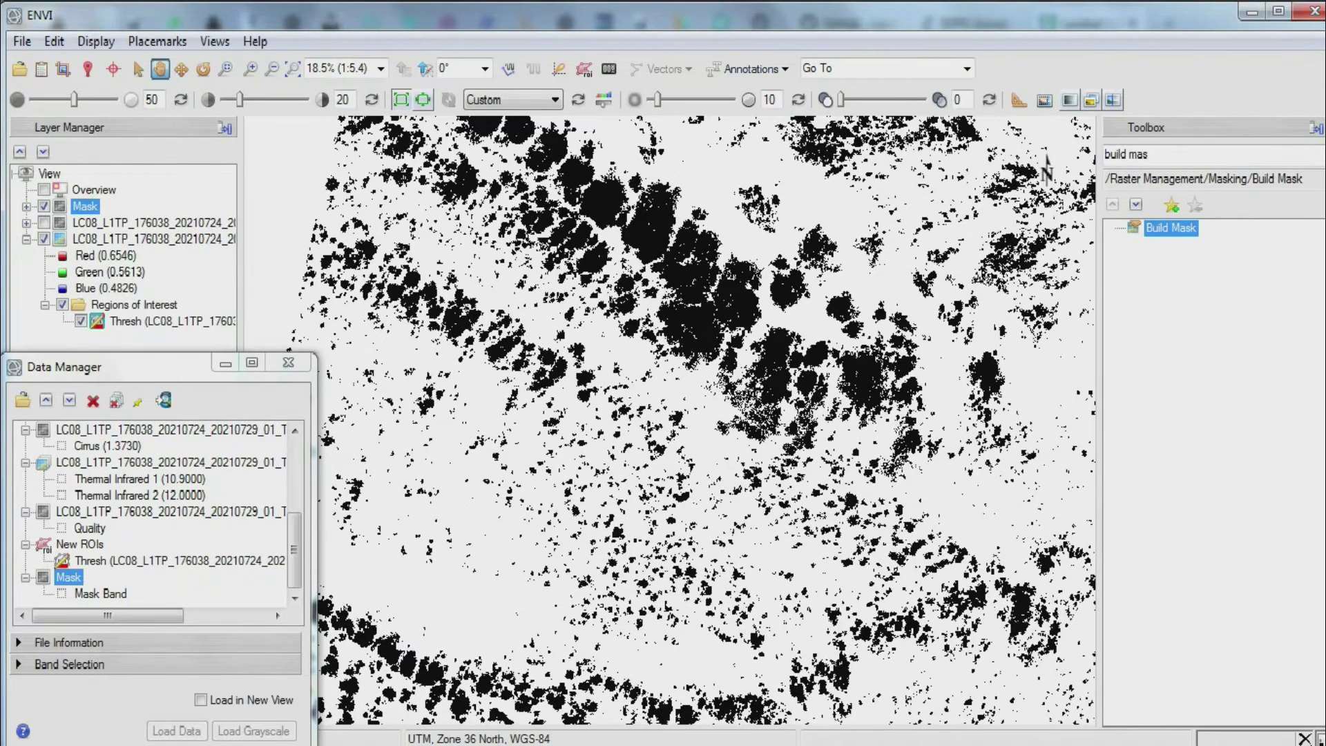
drag(470, 646, 553, 415)
scroll(553, 415, up, 3)
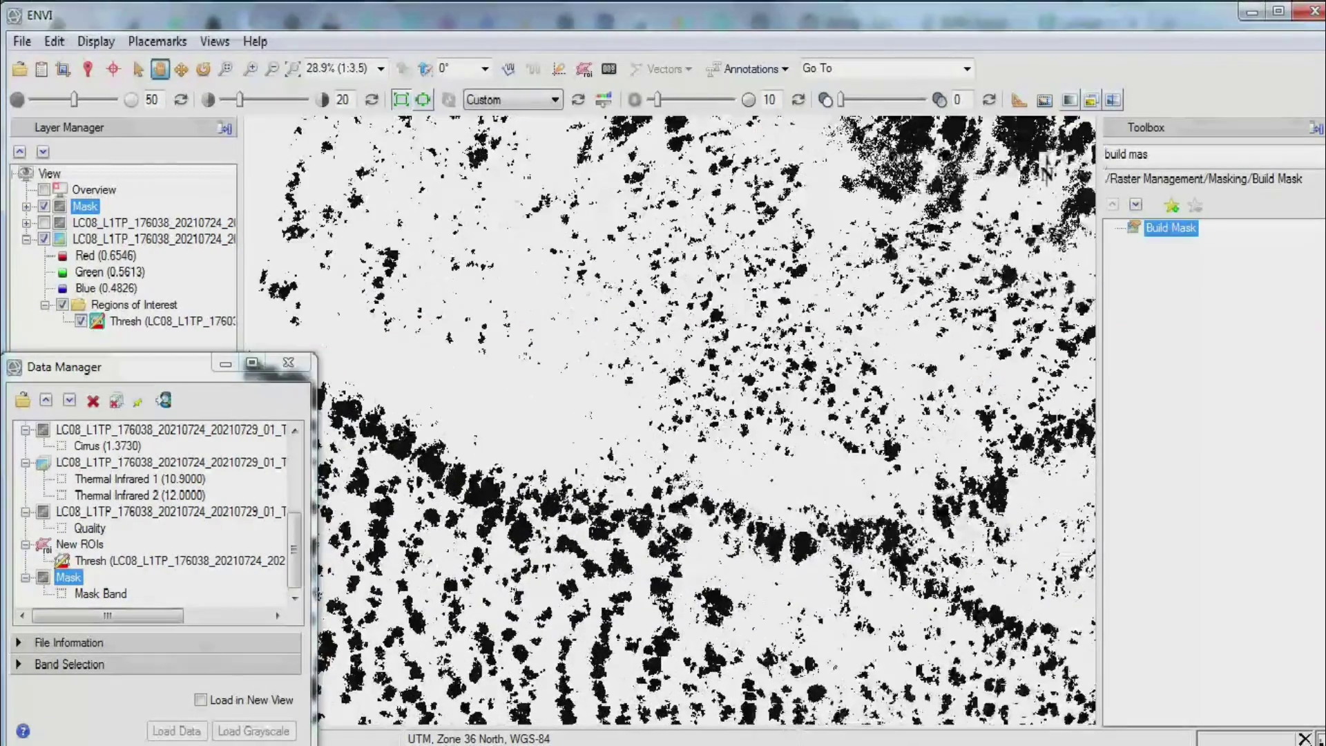
scroll(702, 420, up, 2)
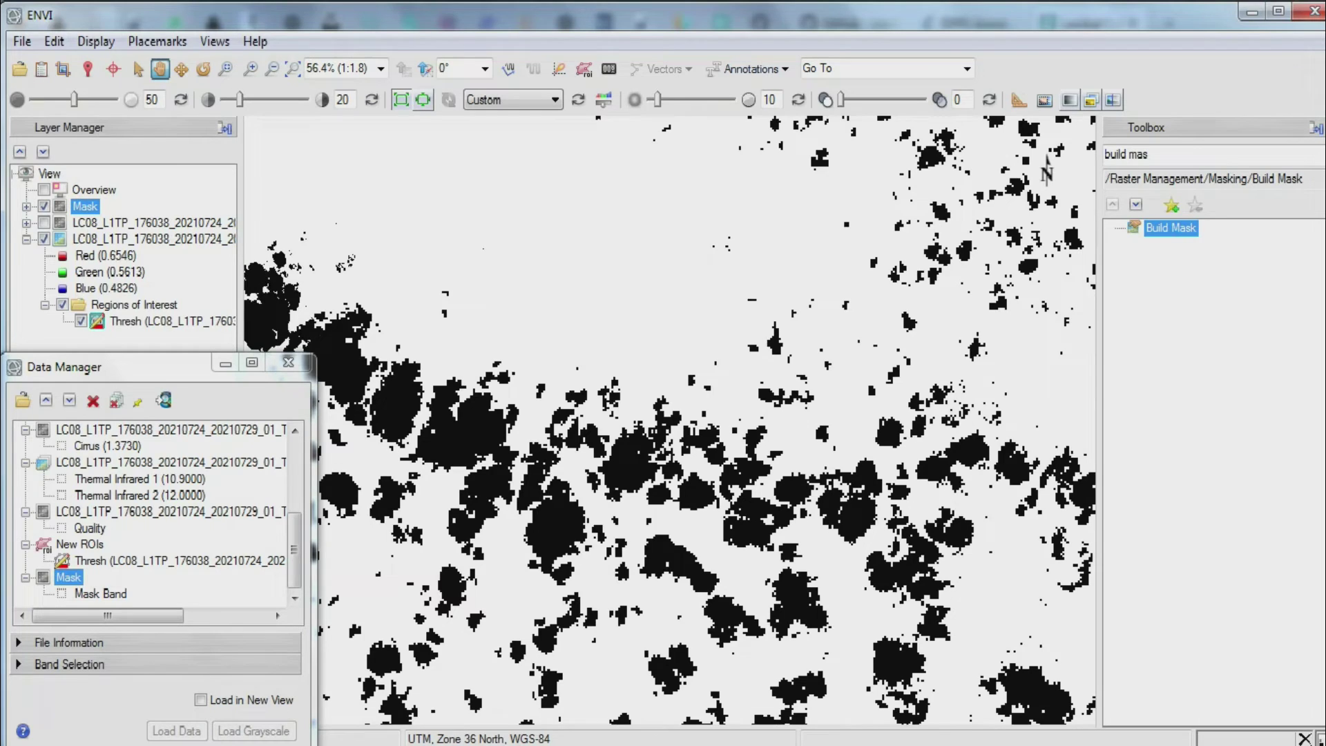
click(45, 223)
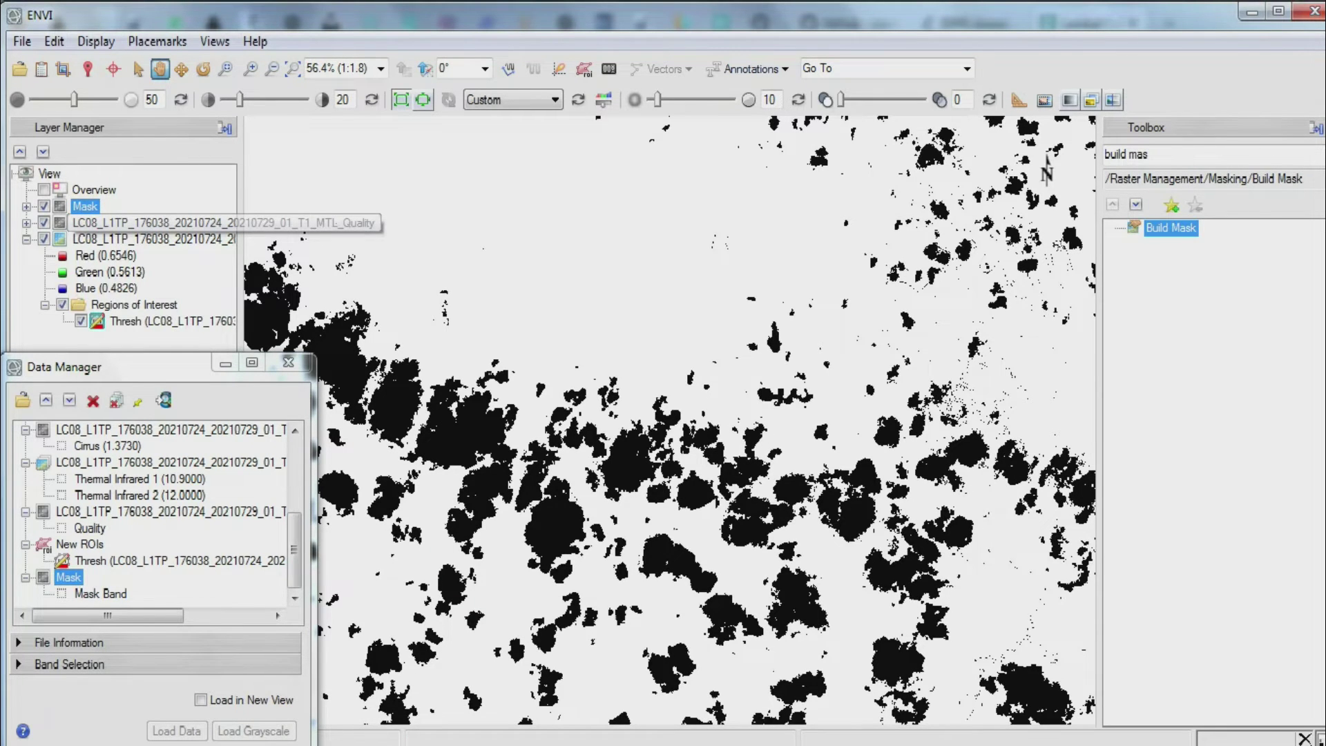
click(44, 206)
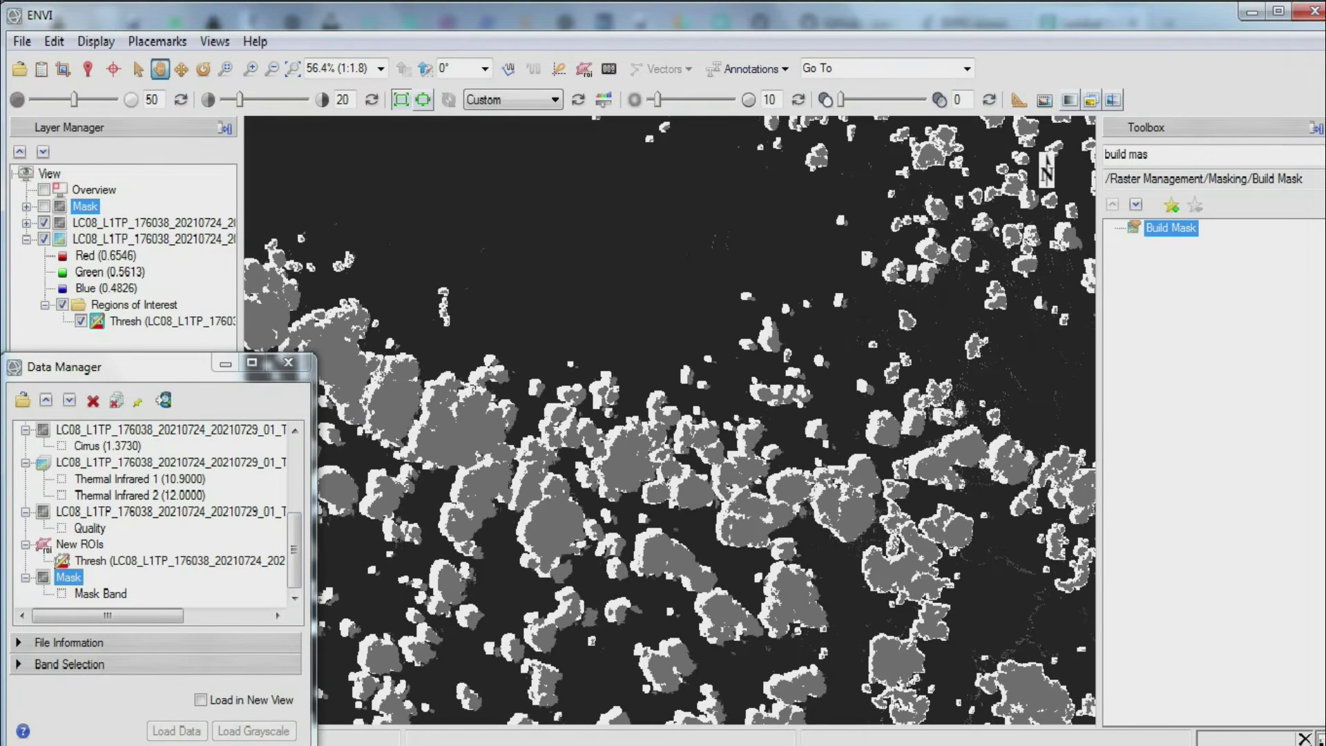
click(43, 222)
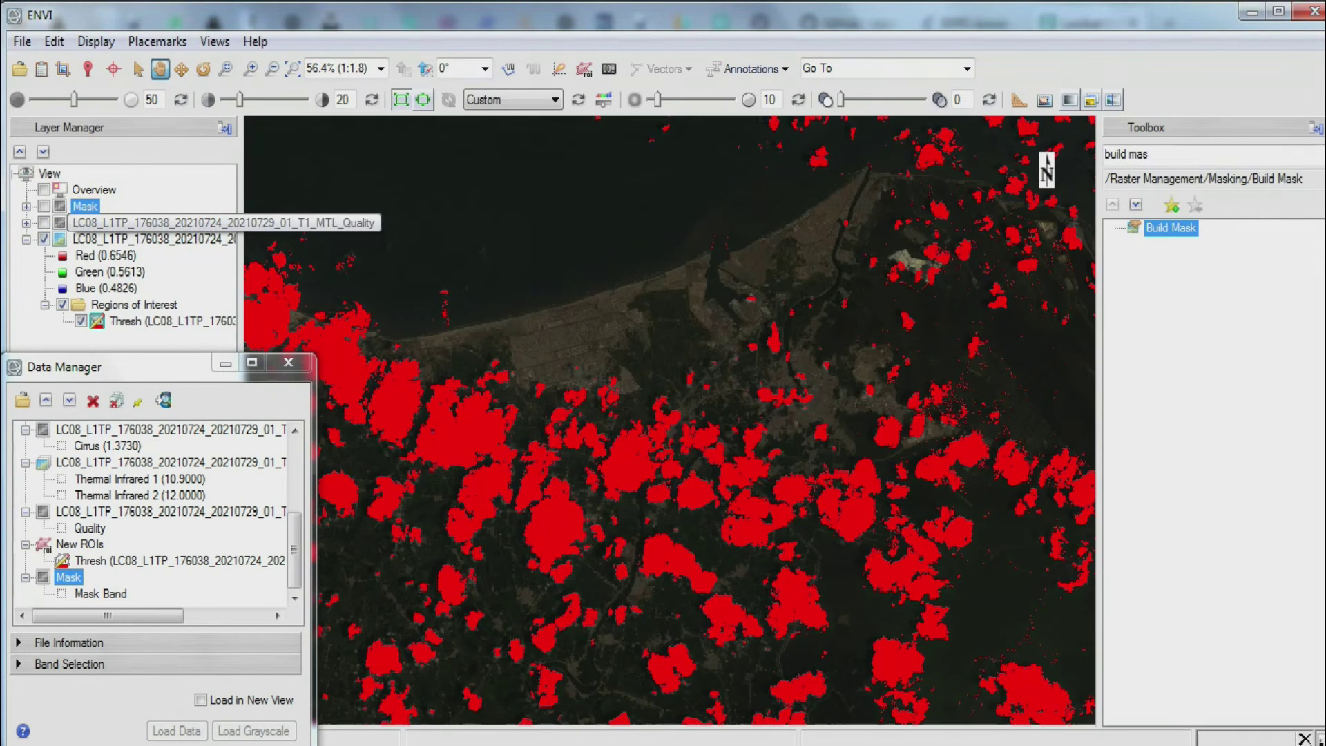
click(81, 321)
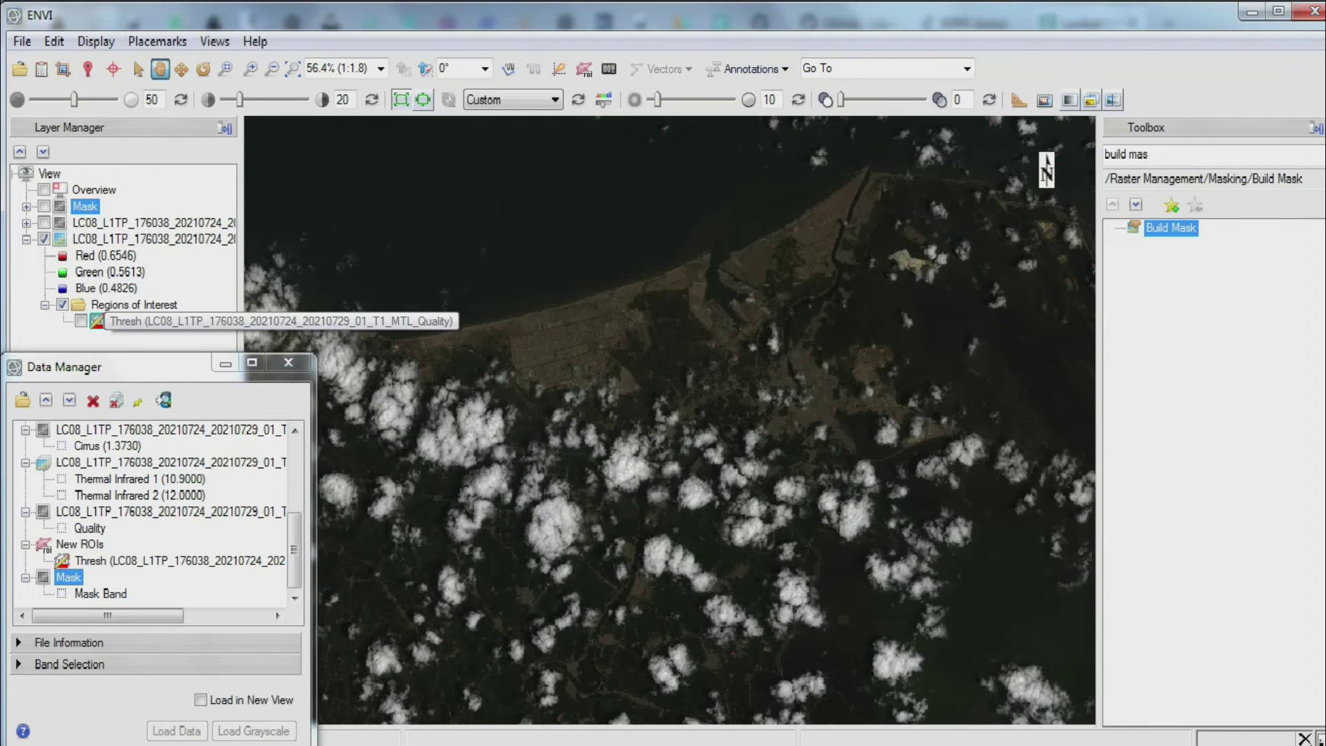
Compare the Mask with the clouds in the MultiSpectral image by toggling it, leaving the Mask shown at full extent.
click(43, 206)
click(44, 206)
click(43, 206)
click(44, 206)
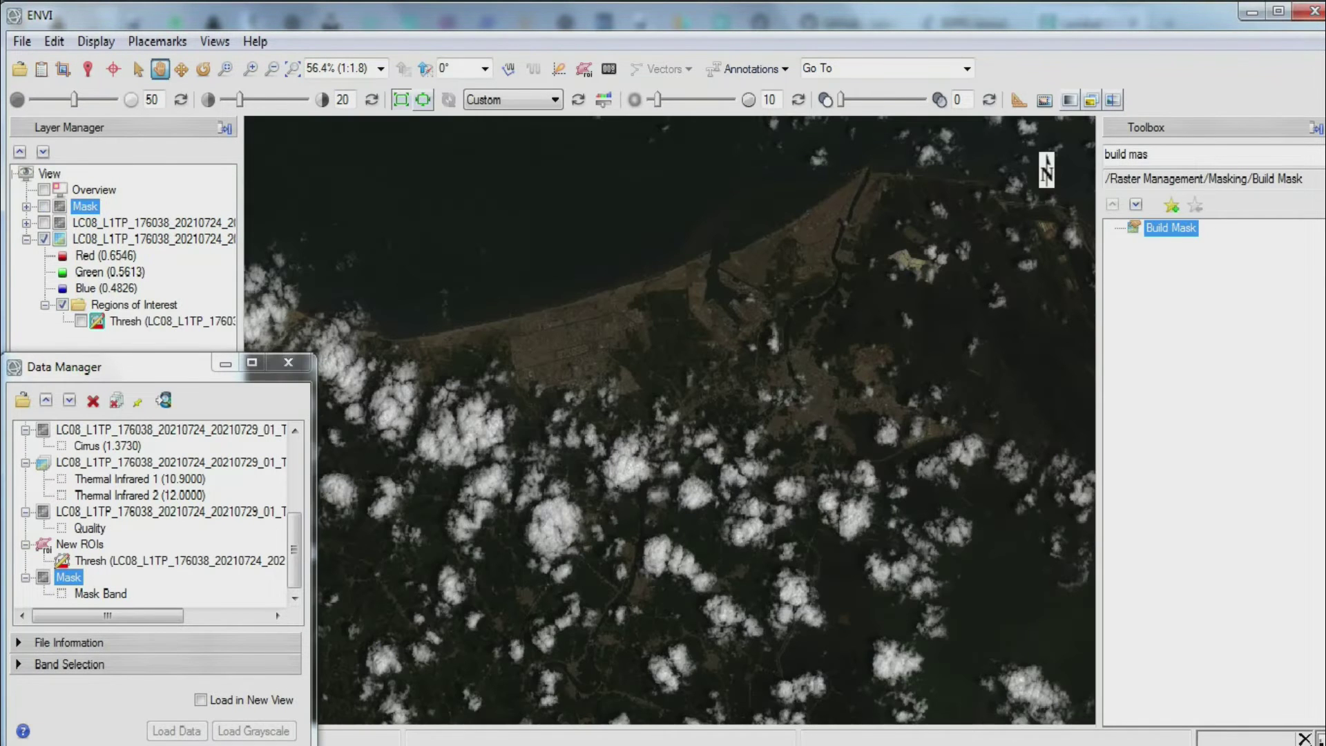
click(44, 206)
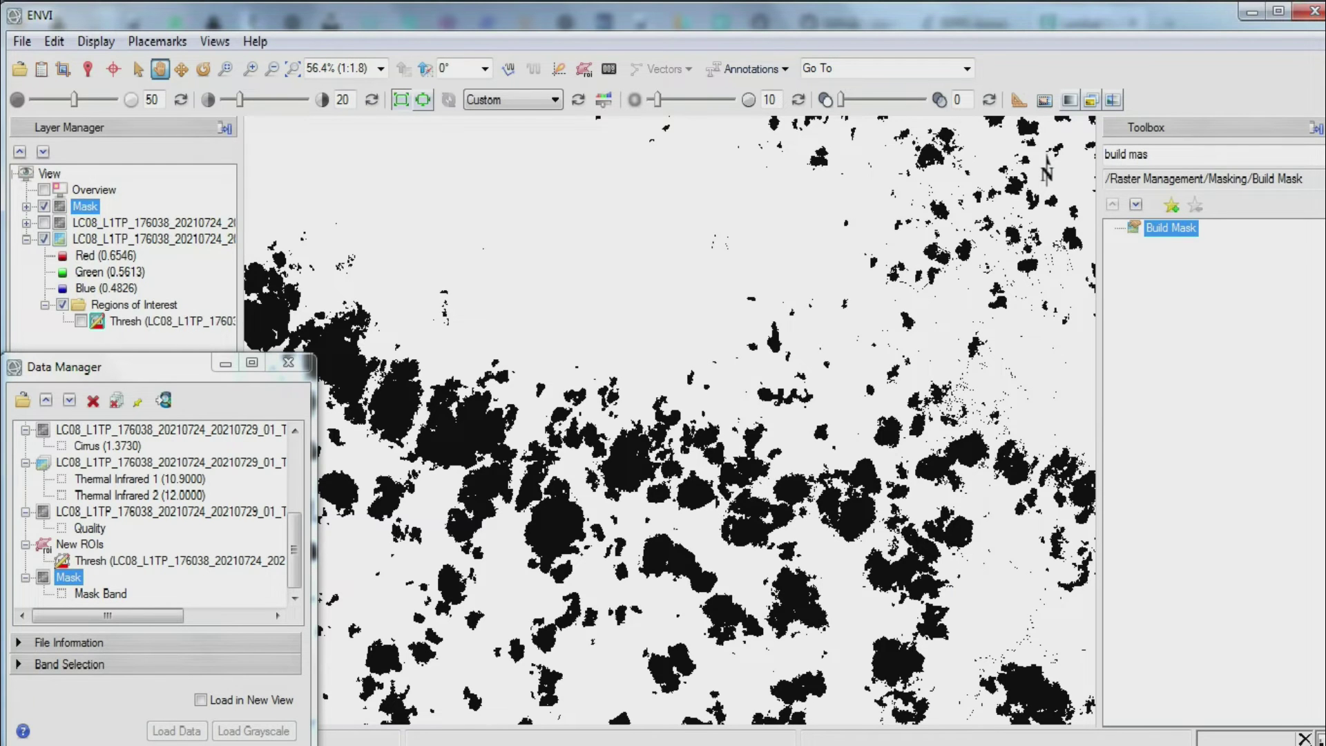
click(292, 68)
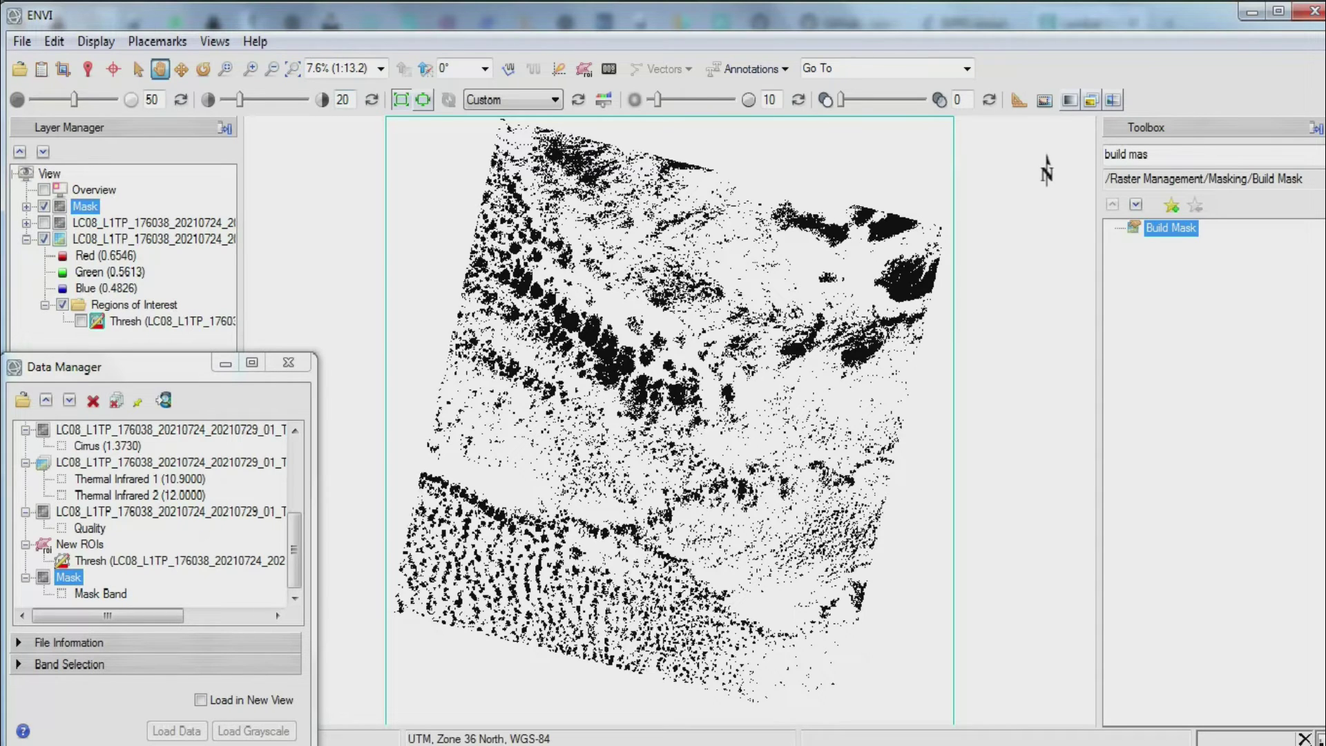
Start the Apply Mask tool and choose the seven-band MultiSpectral image as its input file.
click(1160, 154)
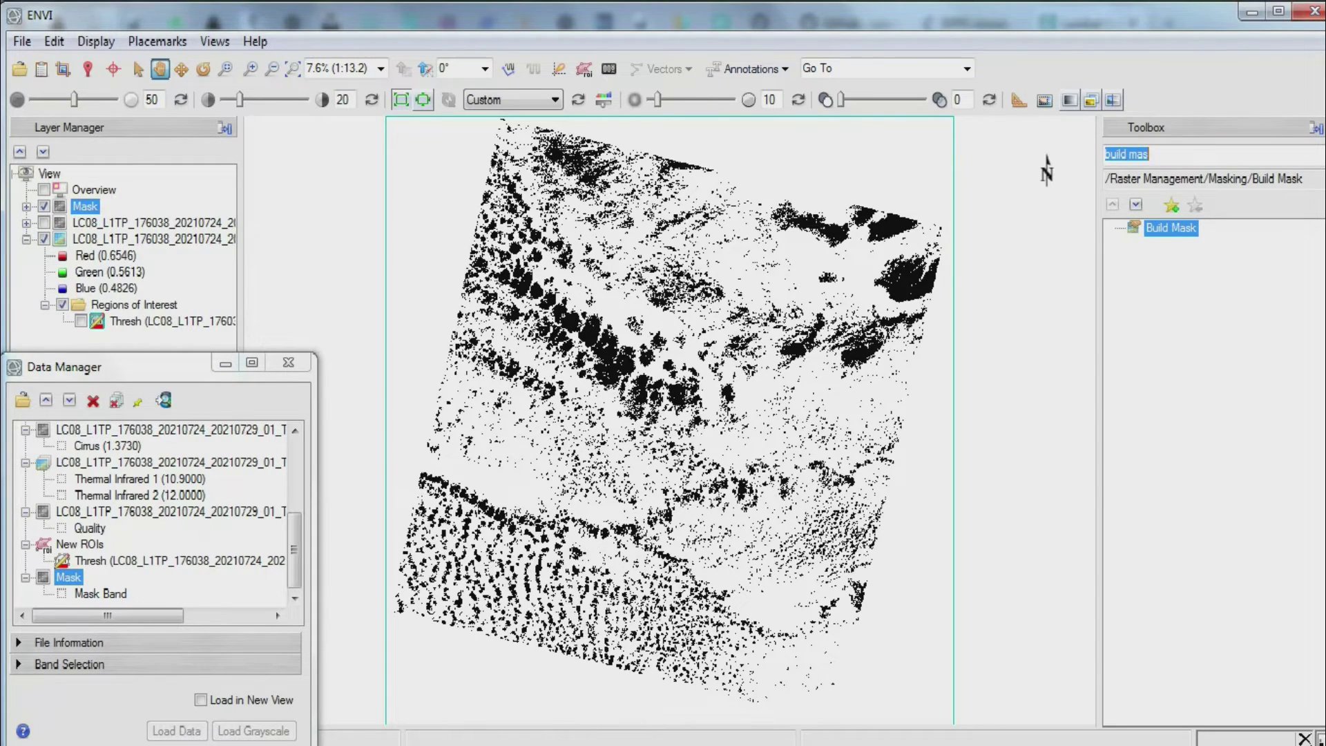
text(apply)
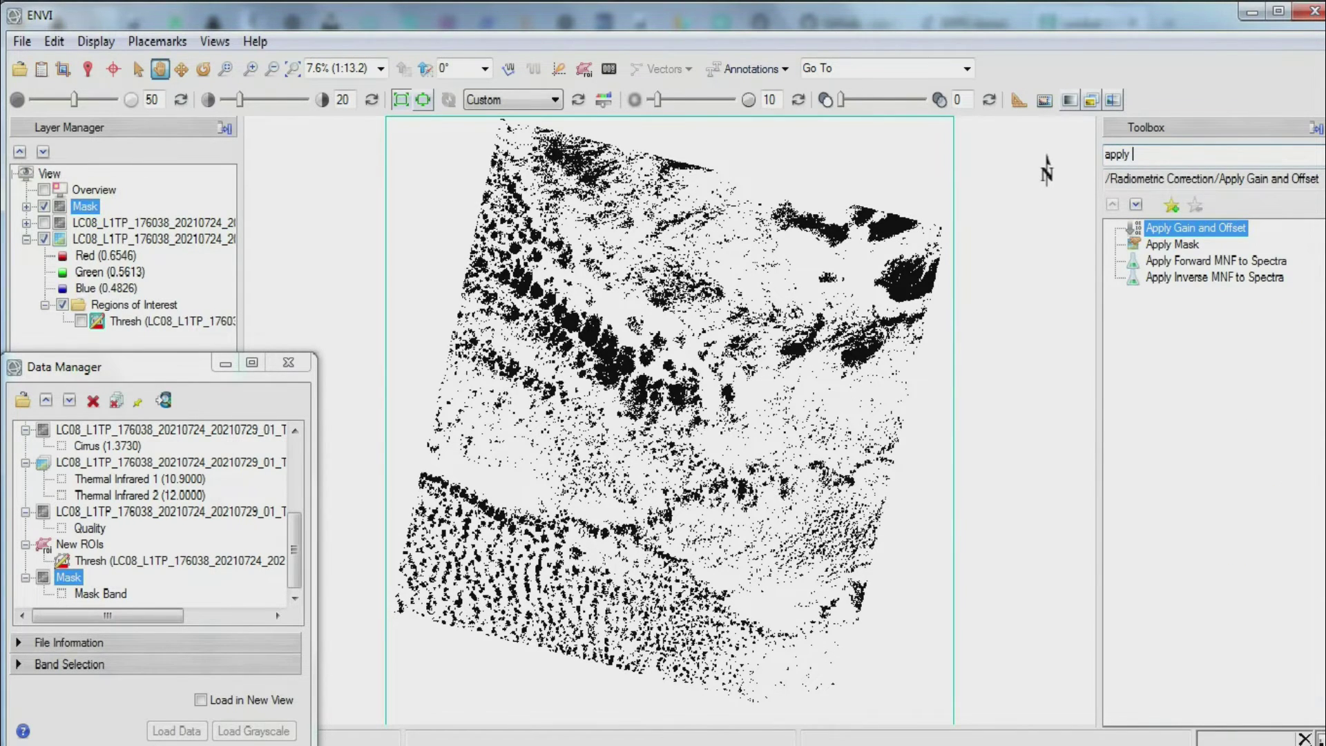
text( mask)
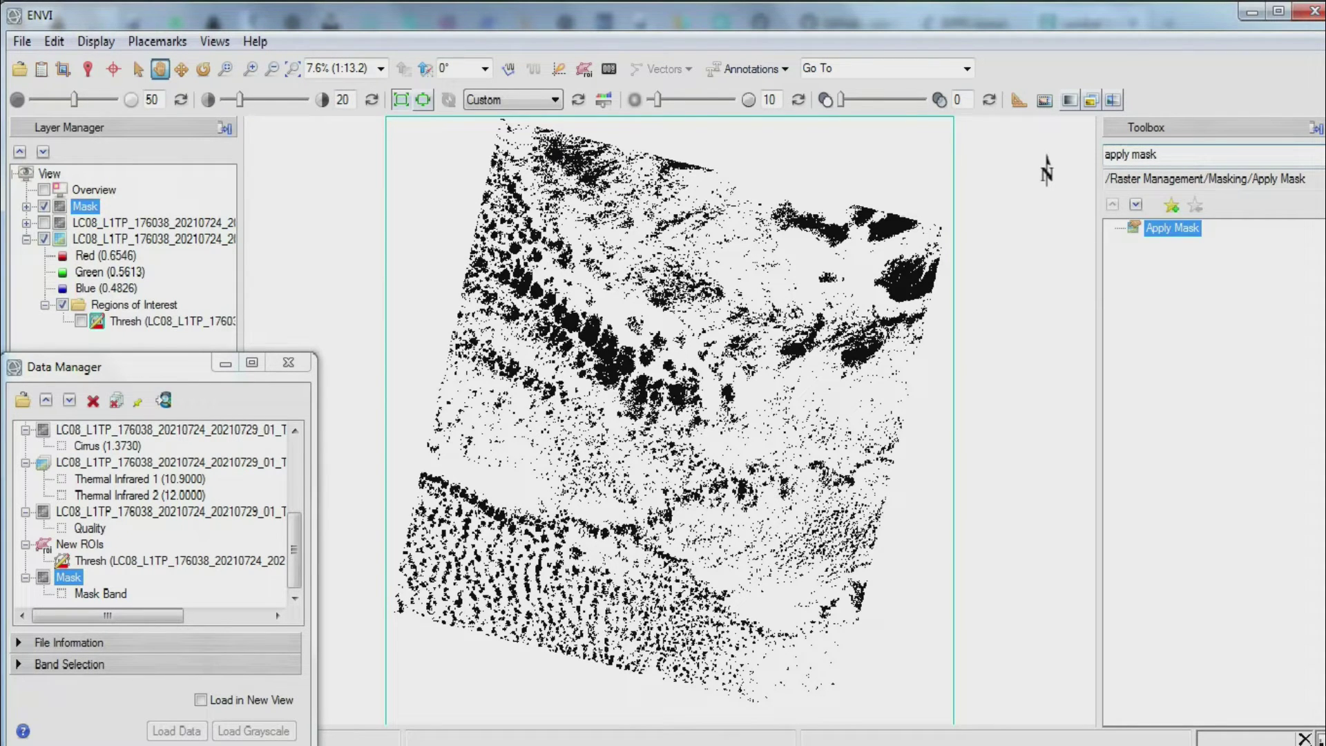
double_click(1172, 228)
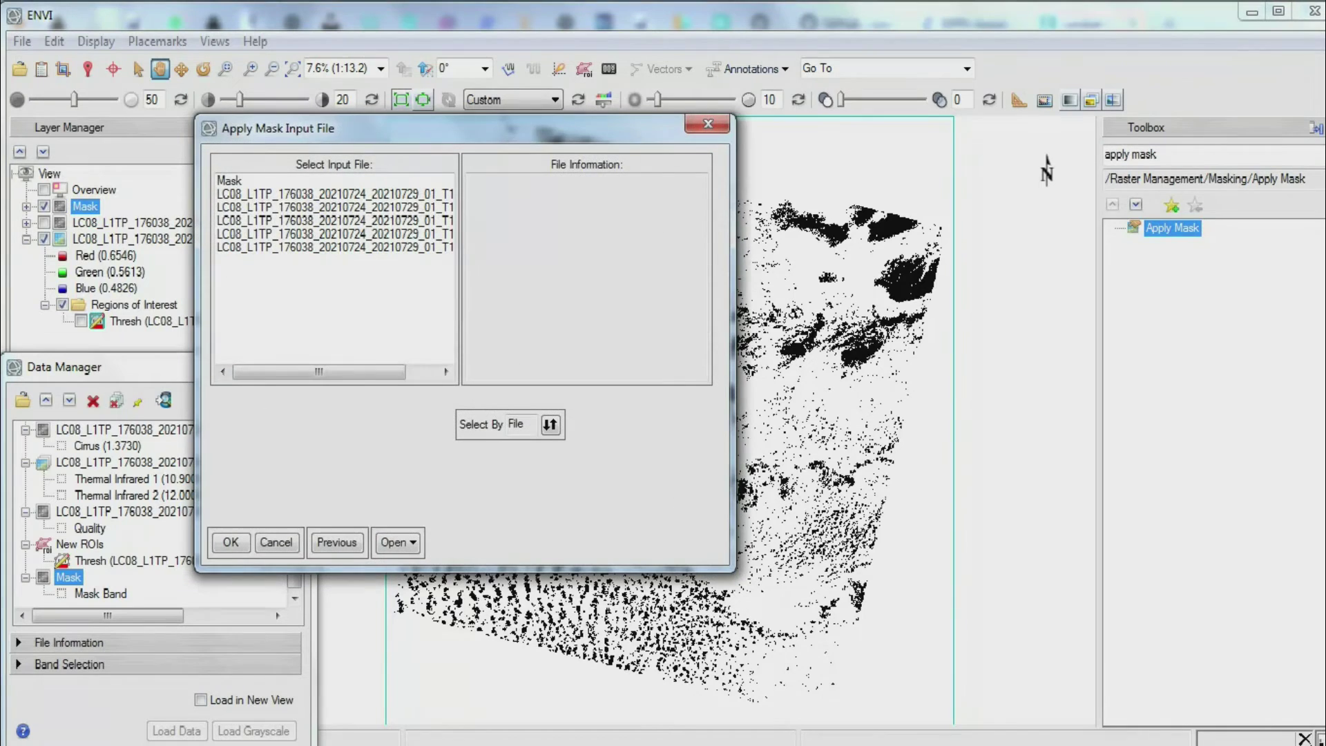
drag(442, 128, 559, 110)
mouse_move(436, 354)
mouse_down()
mouse_move(468, 354)
mouse_move(435, 352)
mouse_up()
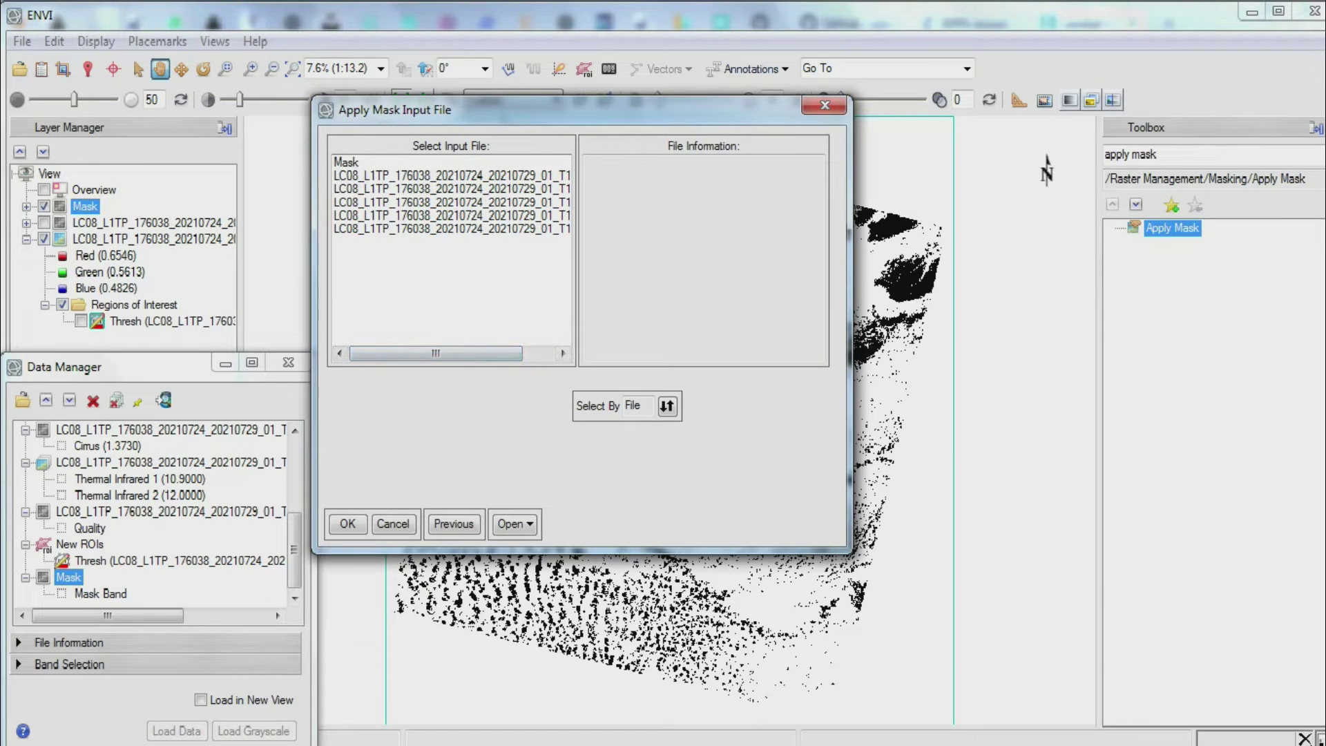
click(451, 175)
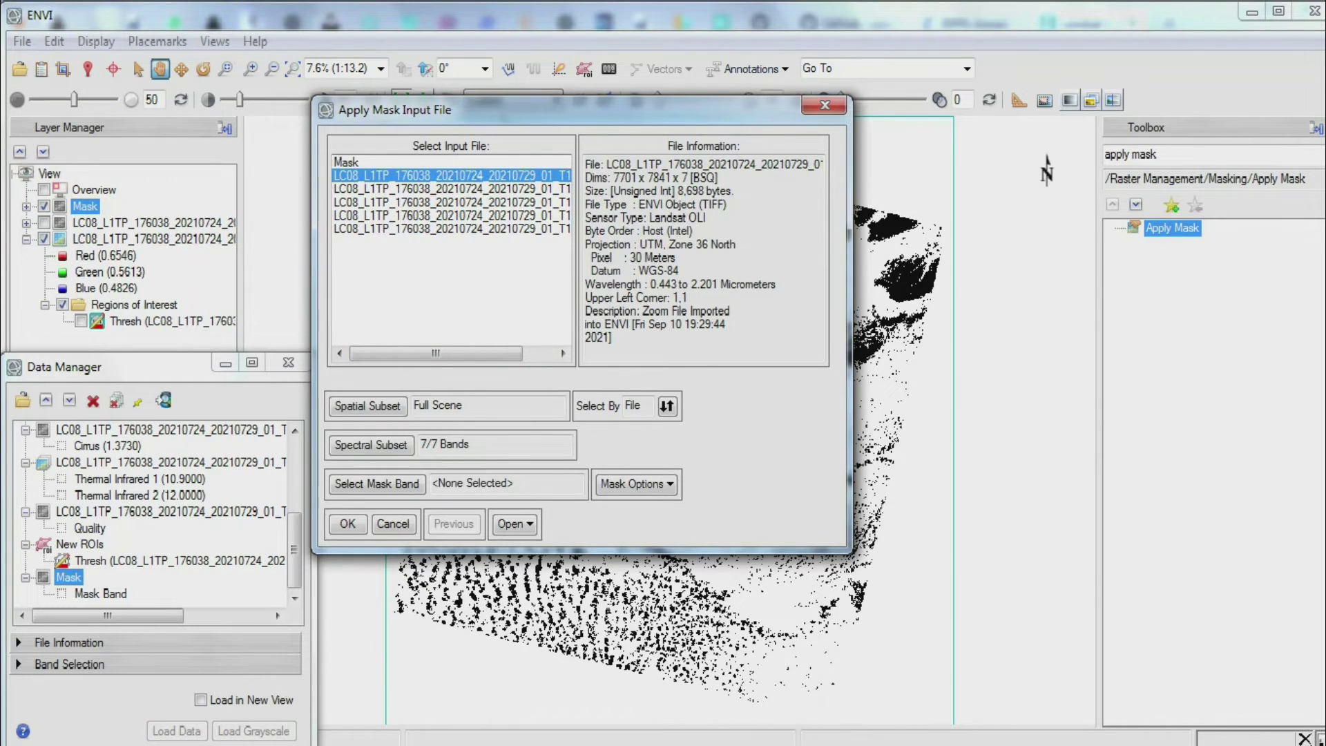
drag(681, 178, 689, 178)
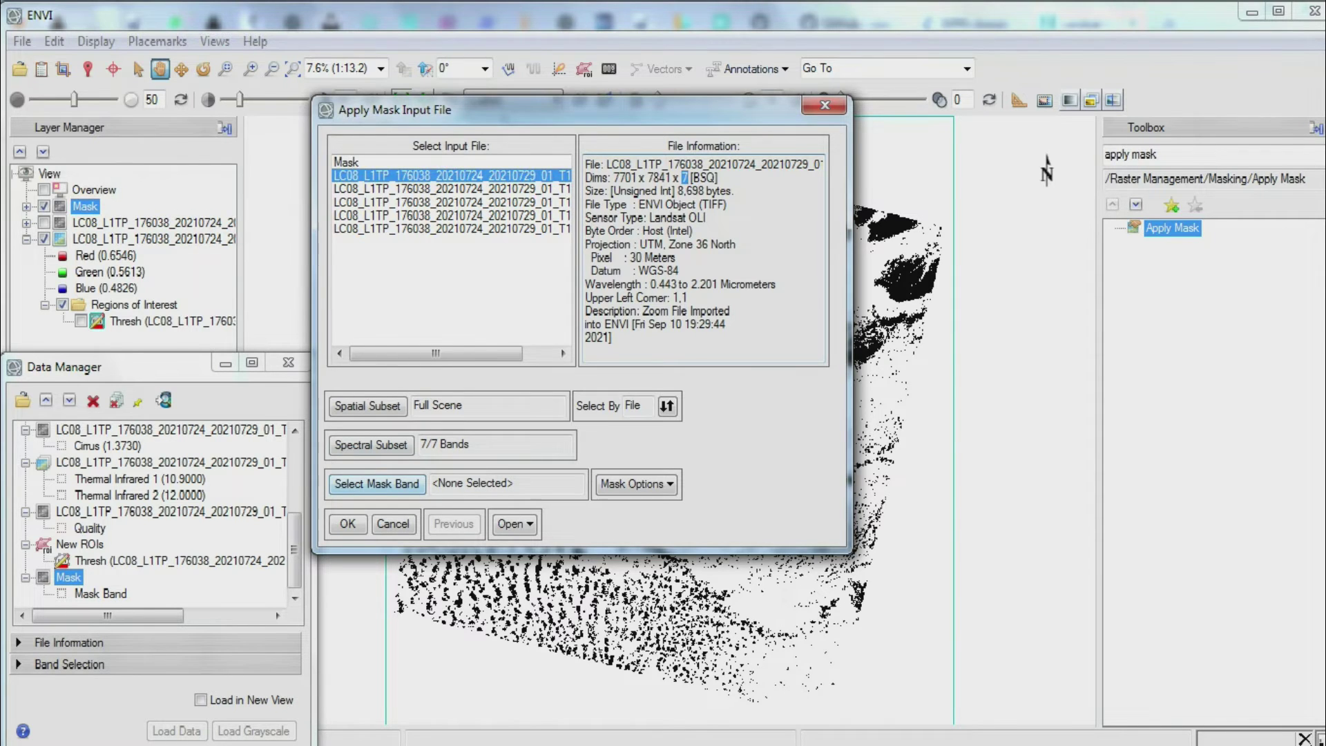
Assign the Mask Band of Mask as the mask for the input image and accept the input settings.
click(376, 484)
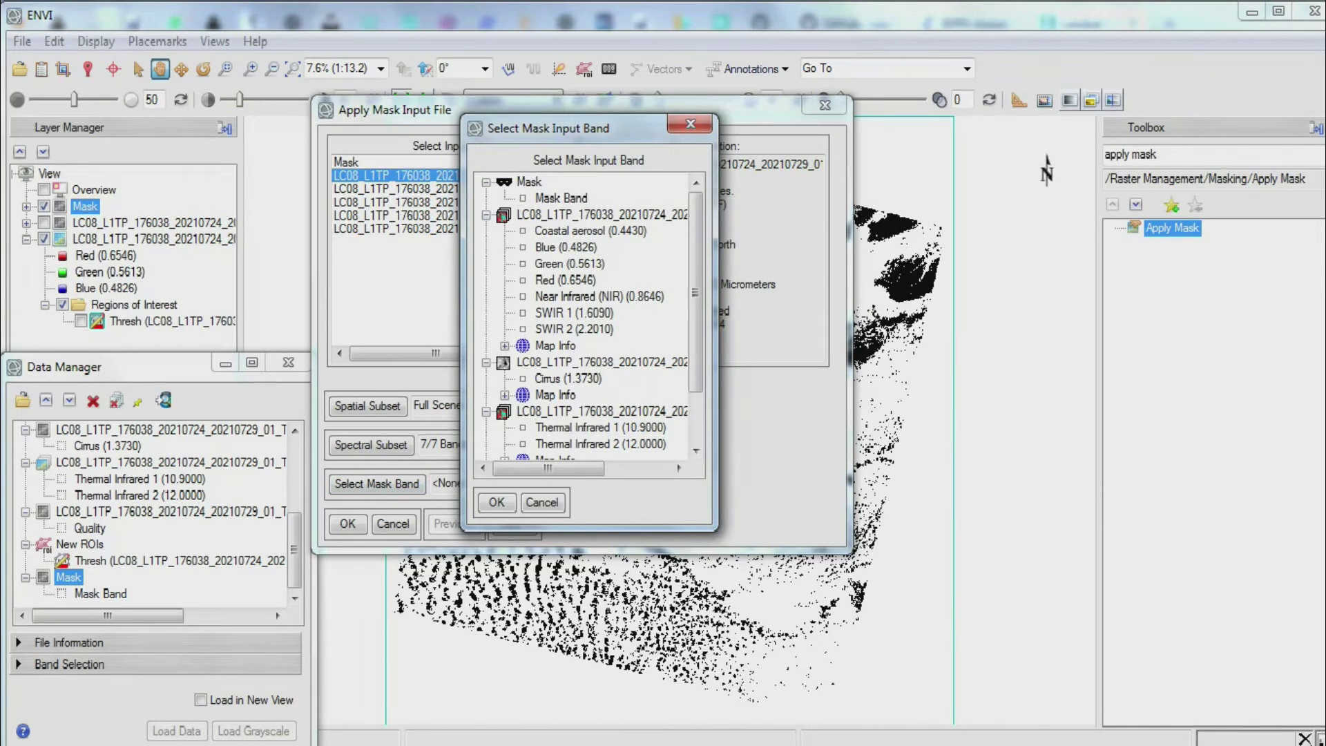
click(561, 198)
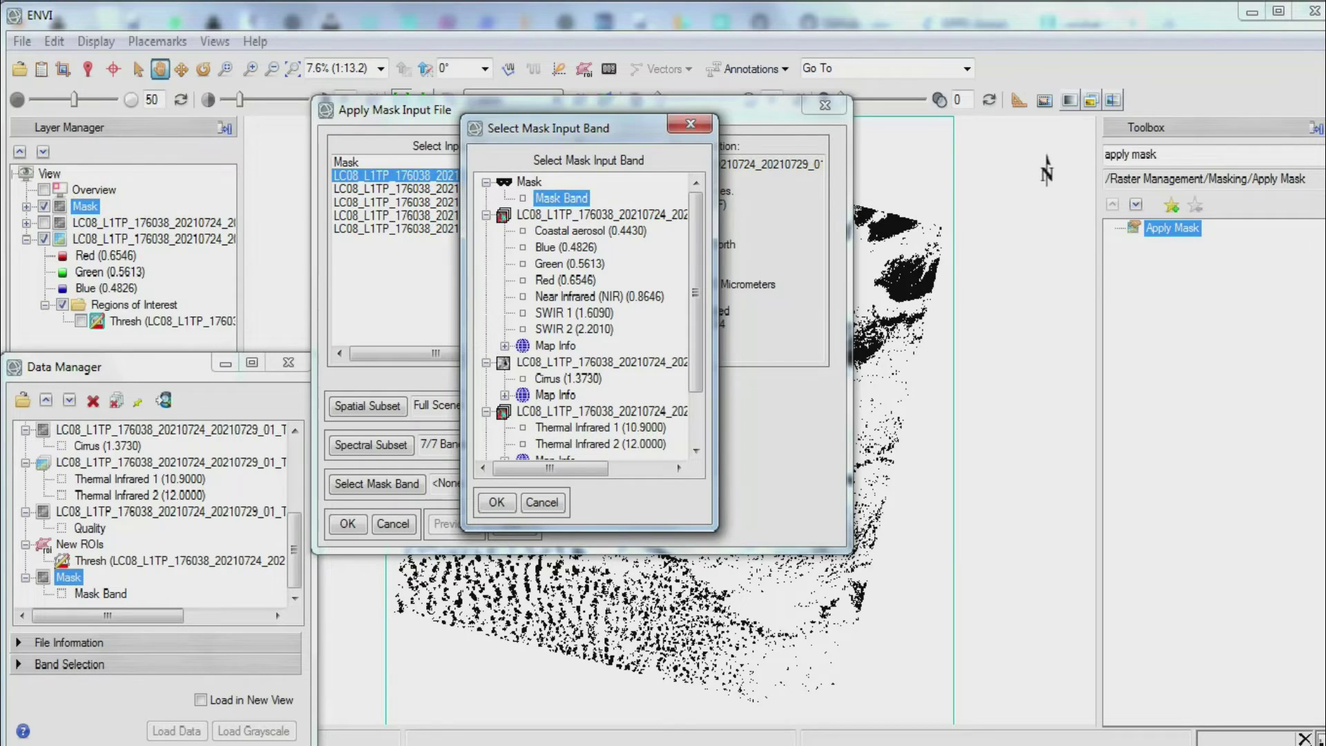
key(Return)
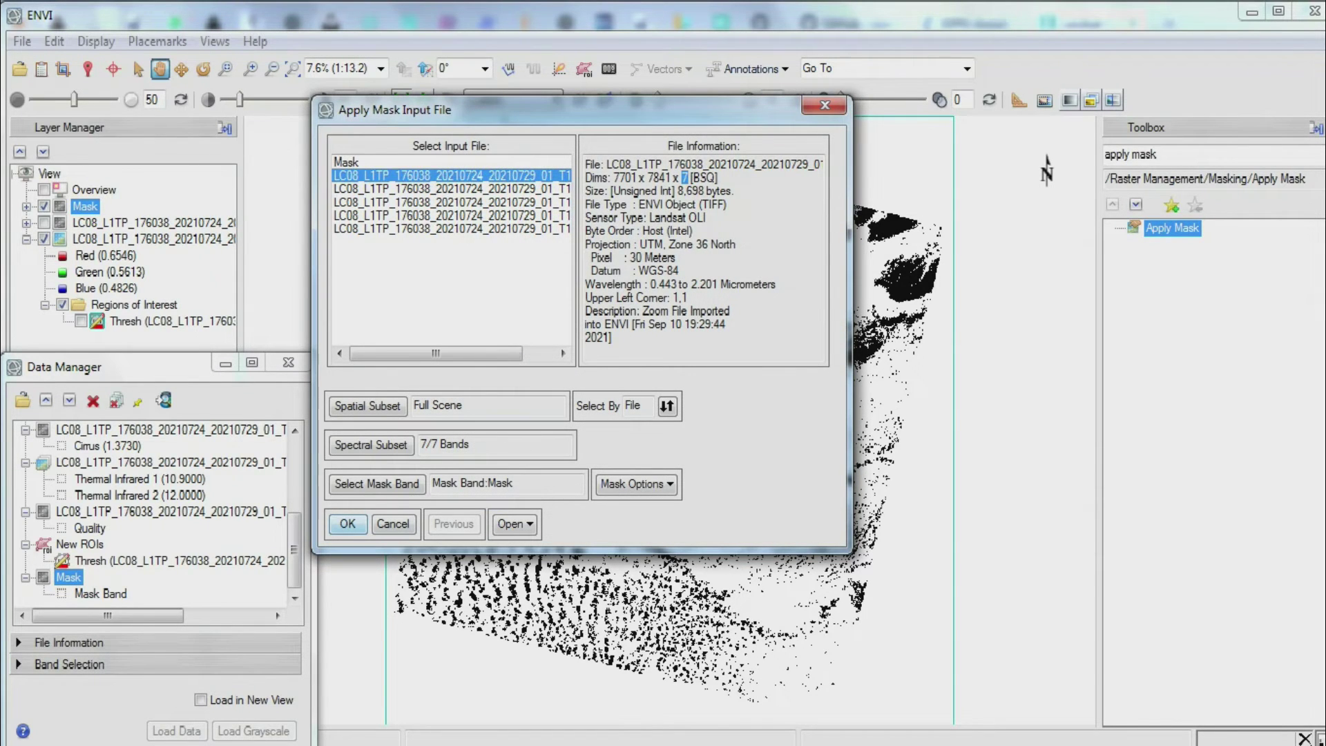
key(Return)
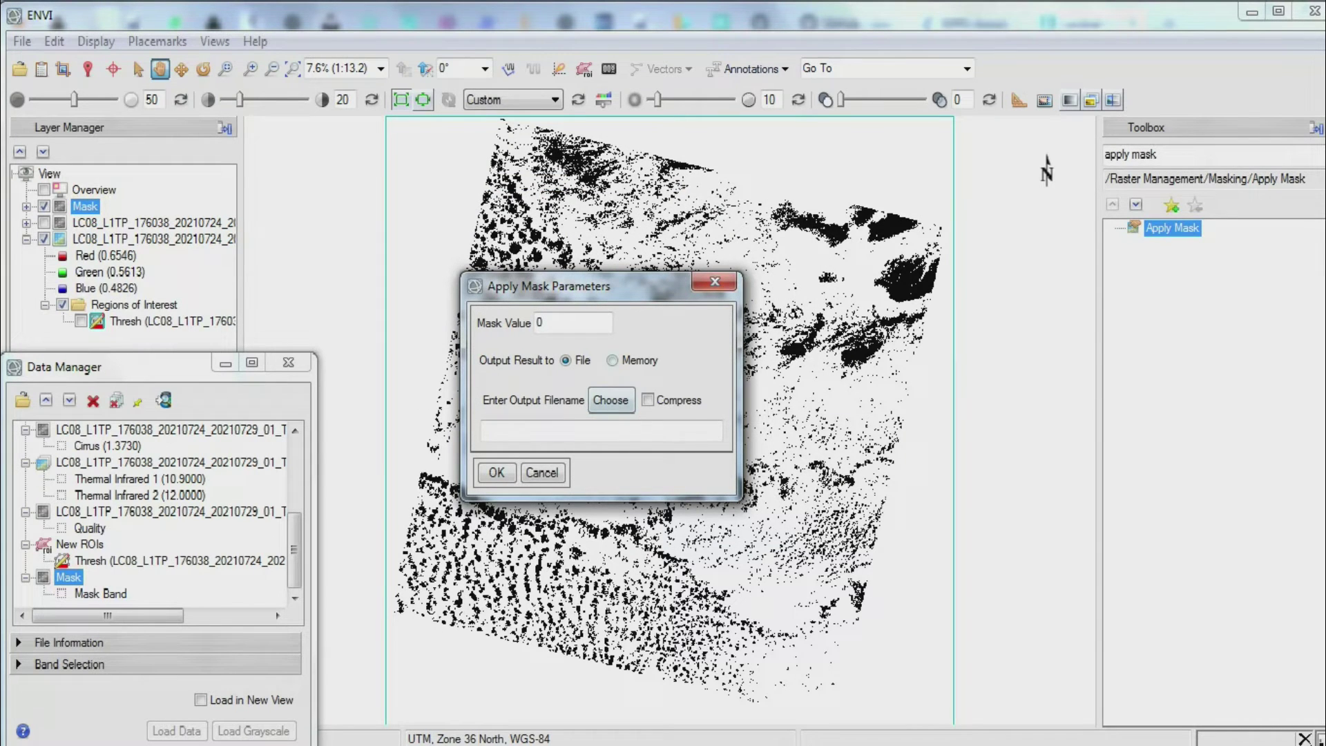
Apply the mask with mask value 0, writing the result to file Final in D:\New folder (7).
click(613, 360)
click(565, 359)
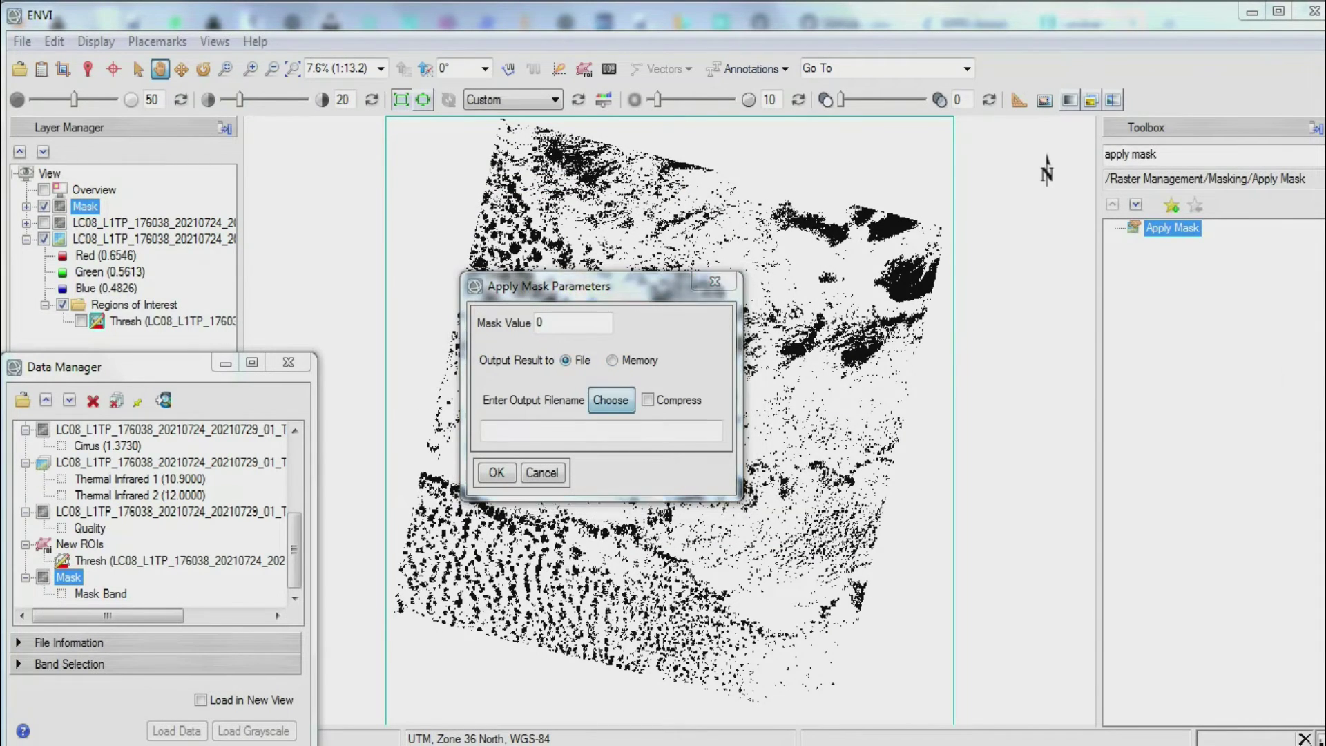
click(611, 399)
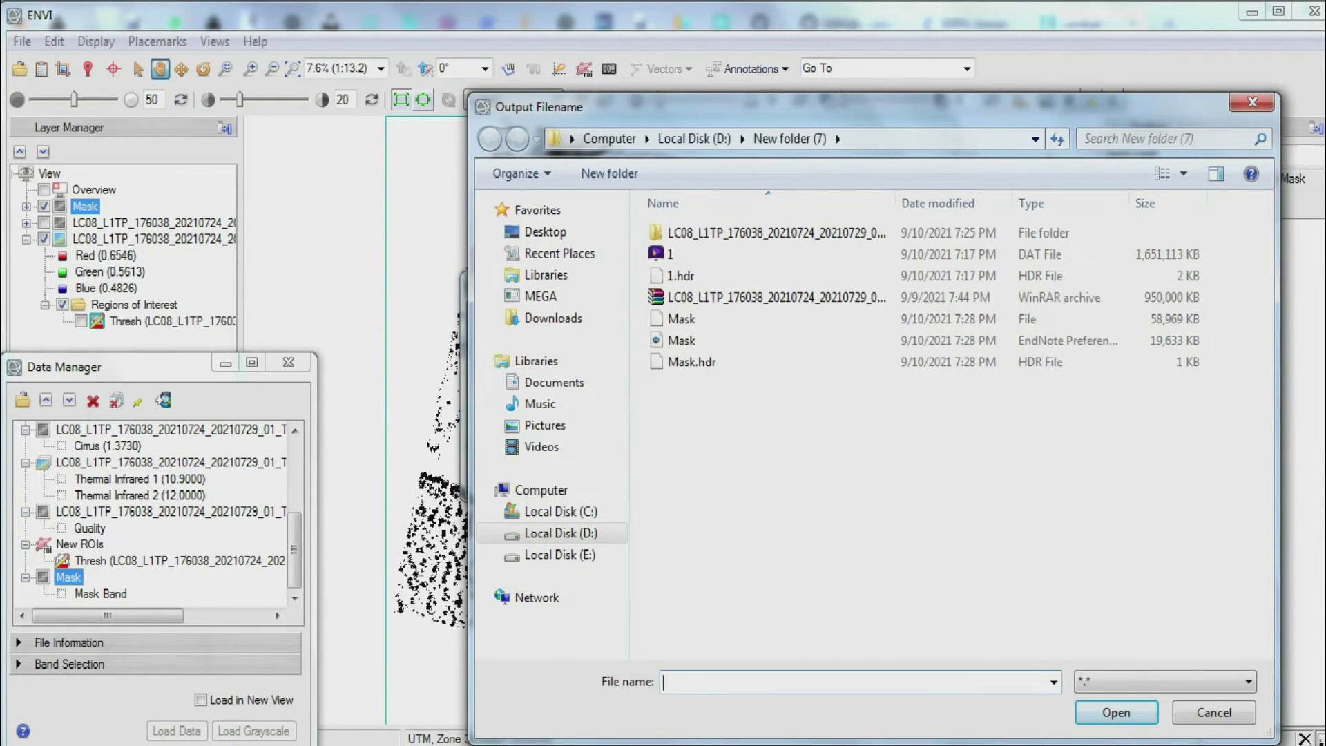
text(Final)
key(Return)
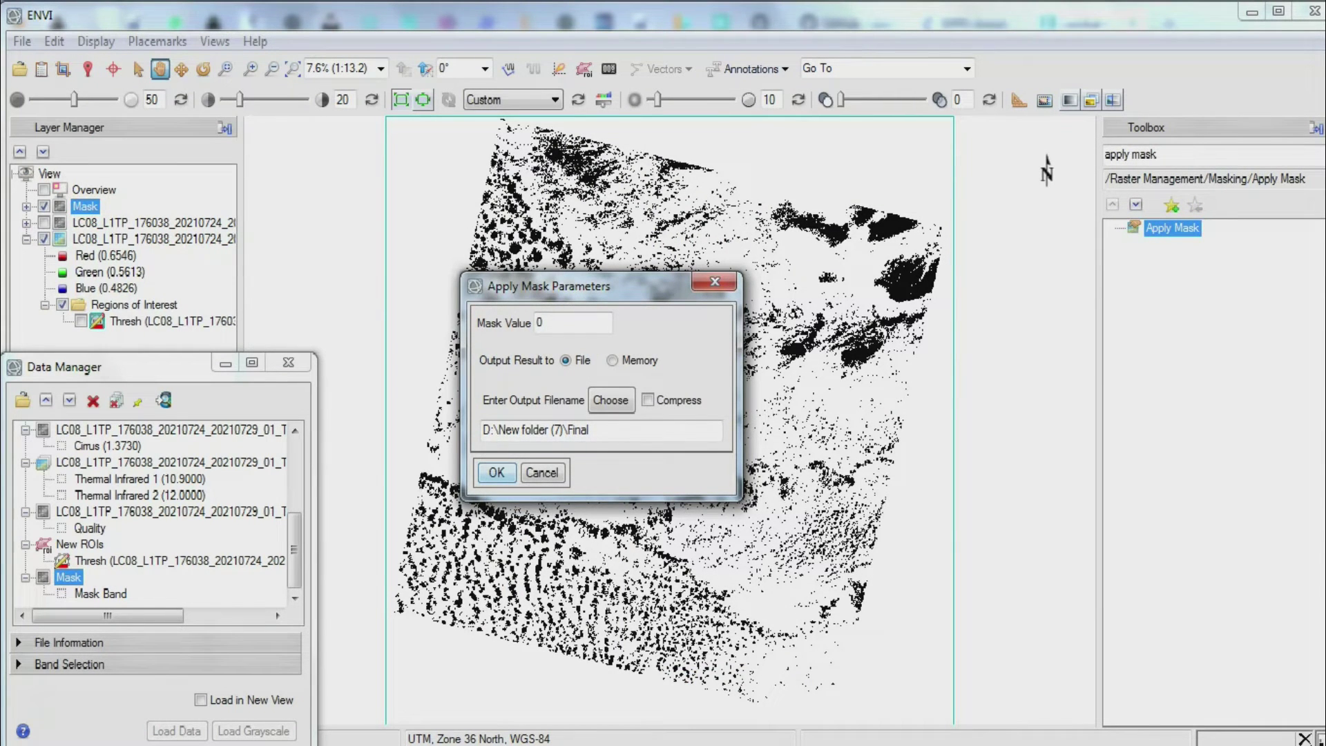
key(Return)
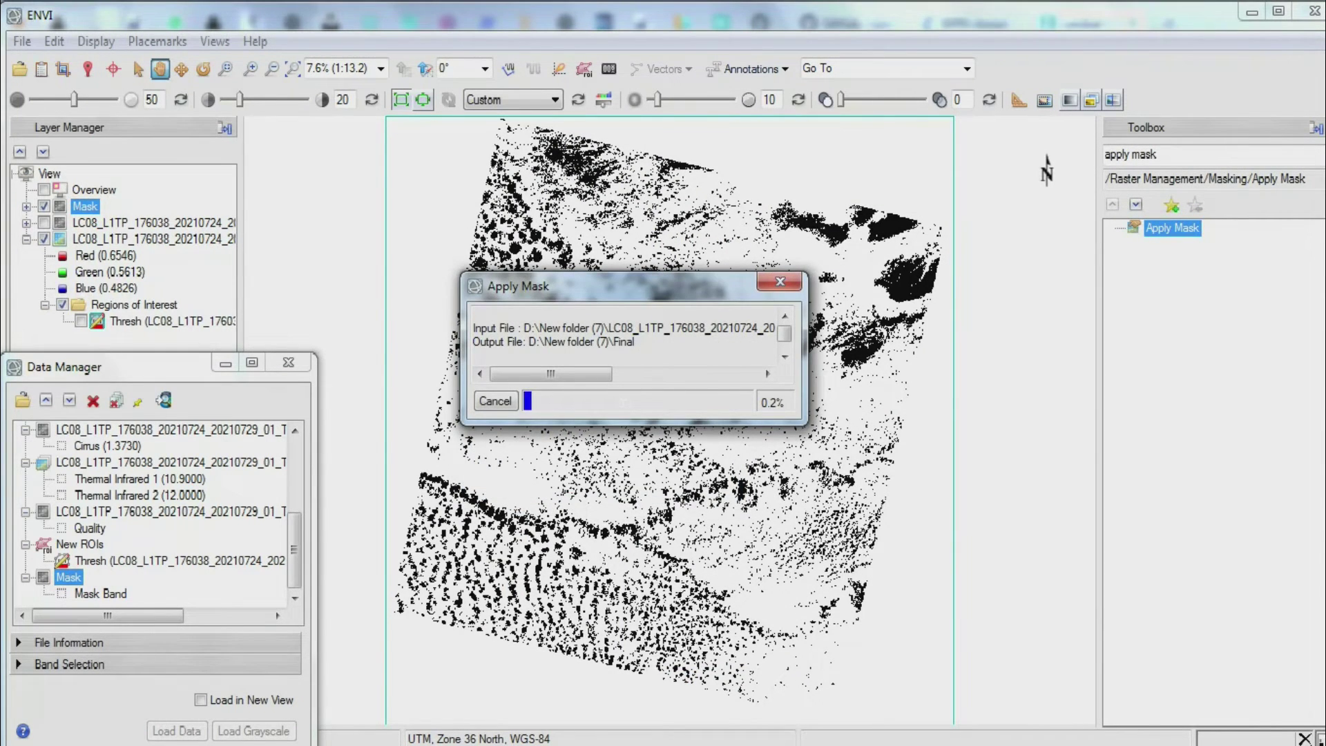
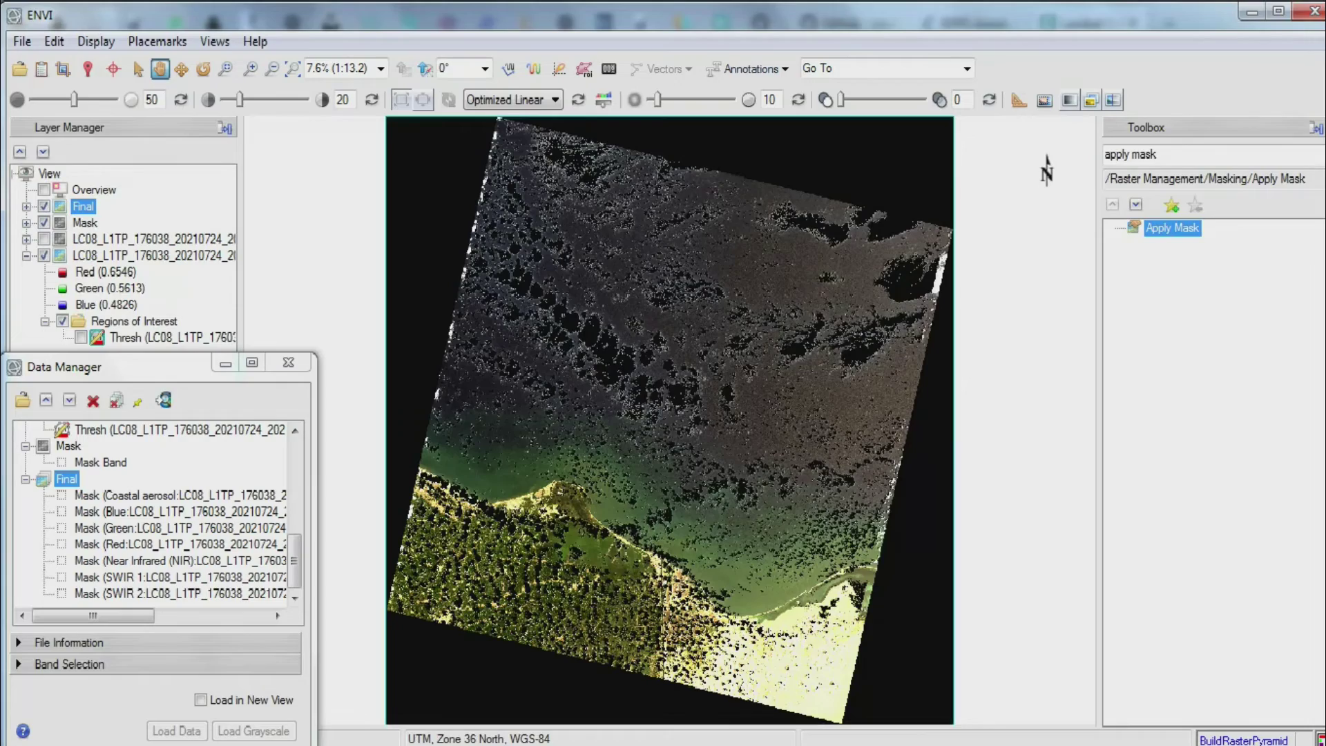
Hide the Mask and MultiSpectral layers so that only Final is displayed, and inspect the masked clouds near the coast.
drag(856, 435, 856, 421)
scroll(519, 544, up, 5)
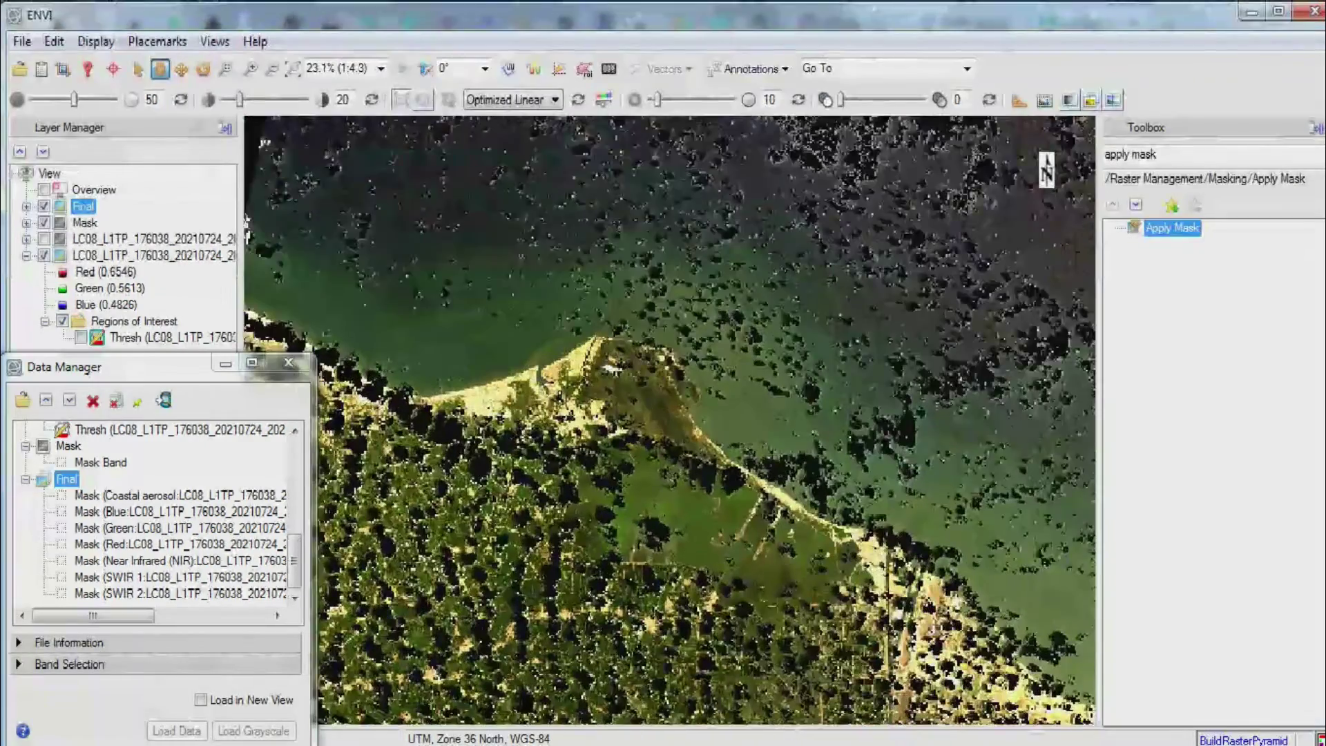
scroll(518, 544, up, 1)
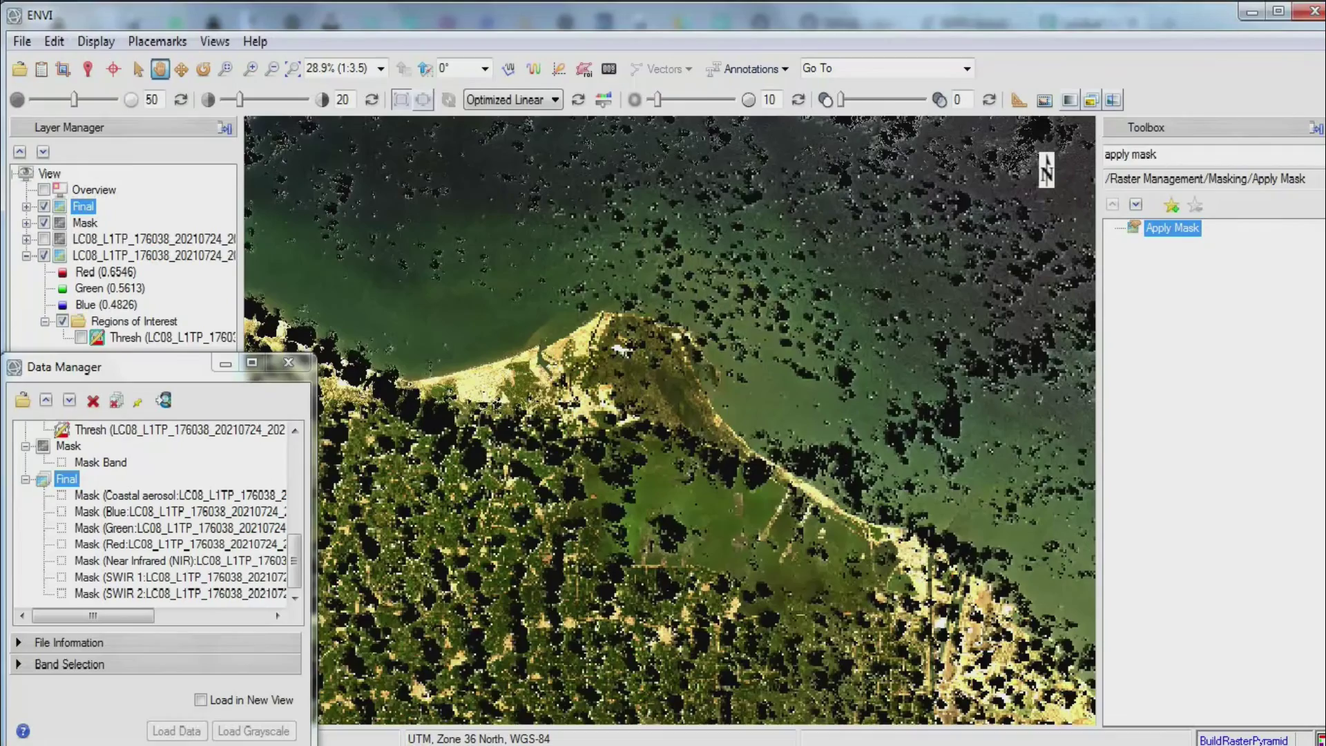
scroll(535, 467, up, 3)
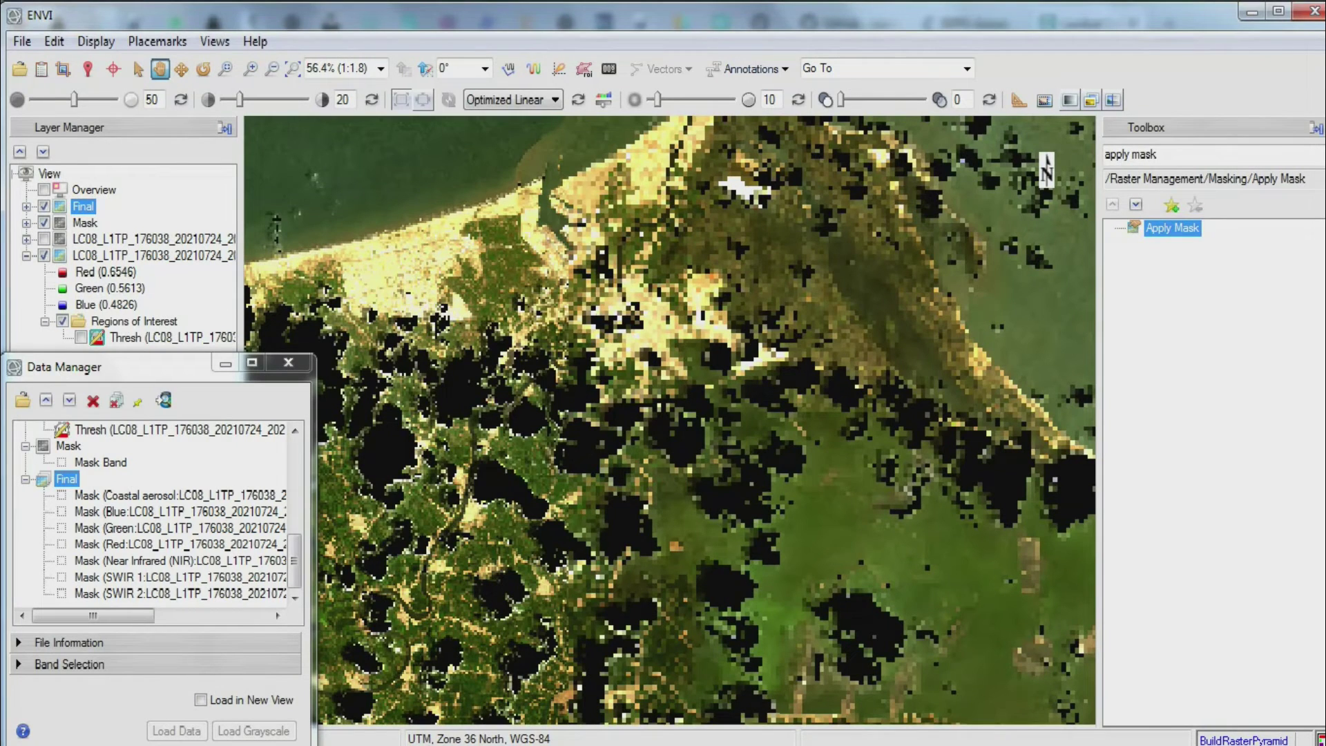
click(44, 223)
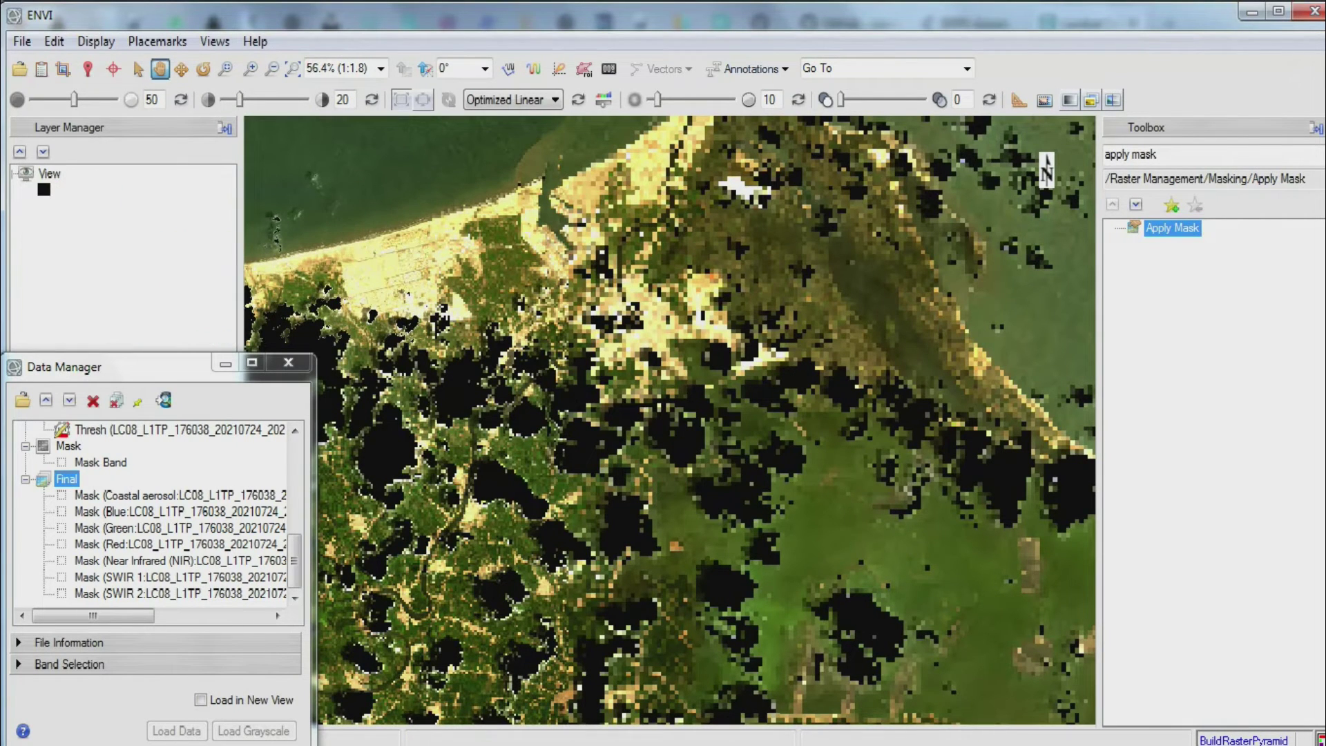
click(44, 255)
click(26, 255)
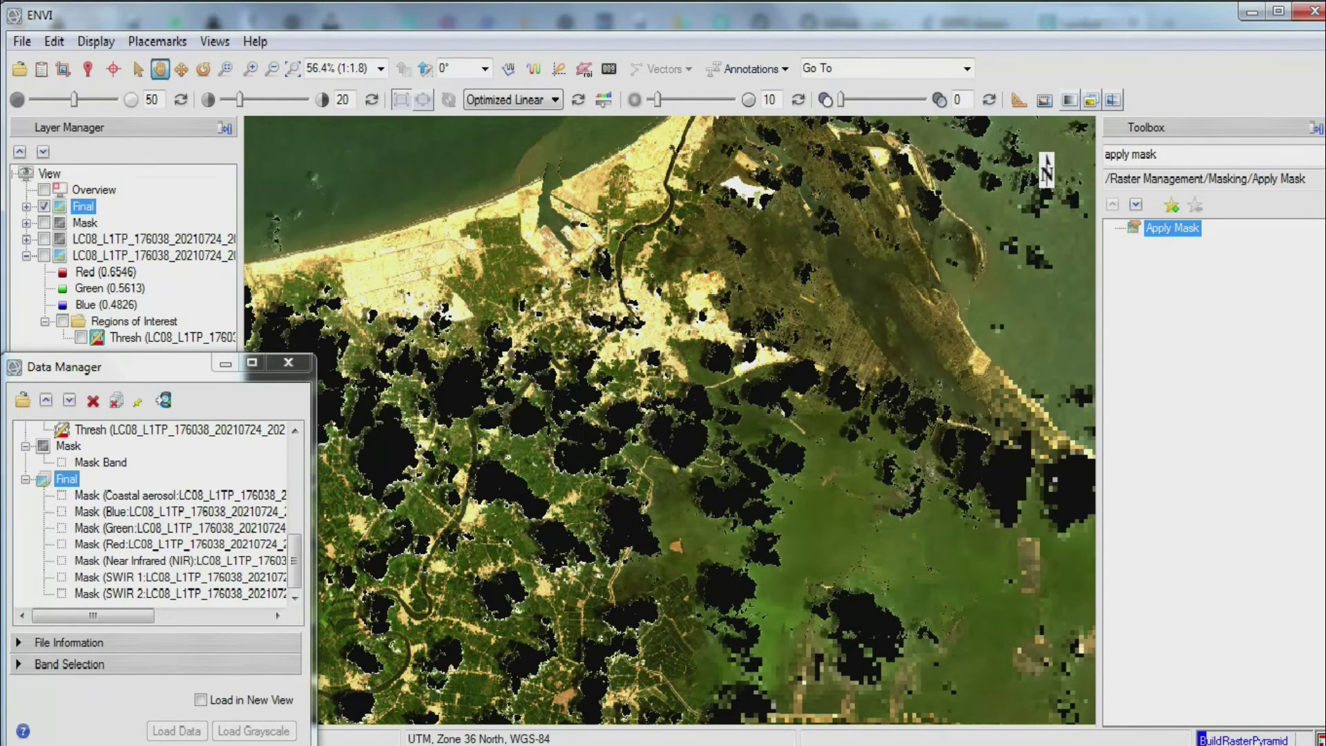
Check the cursor values of Final at several masked cloud pixels near the coast.
drag(622, 428, 767, 408)
drag(663, 304, 830, 353)
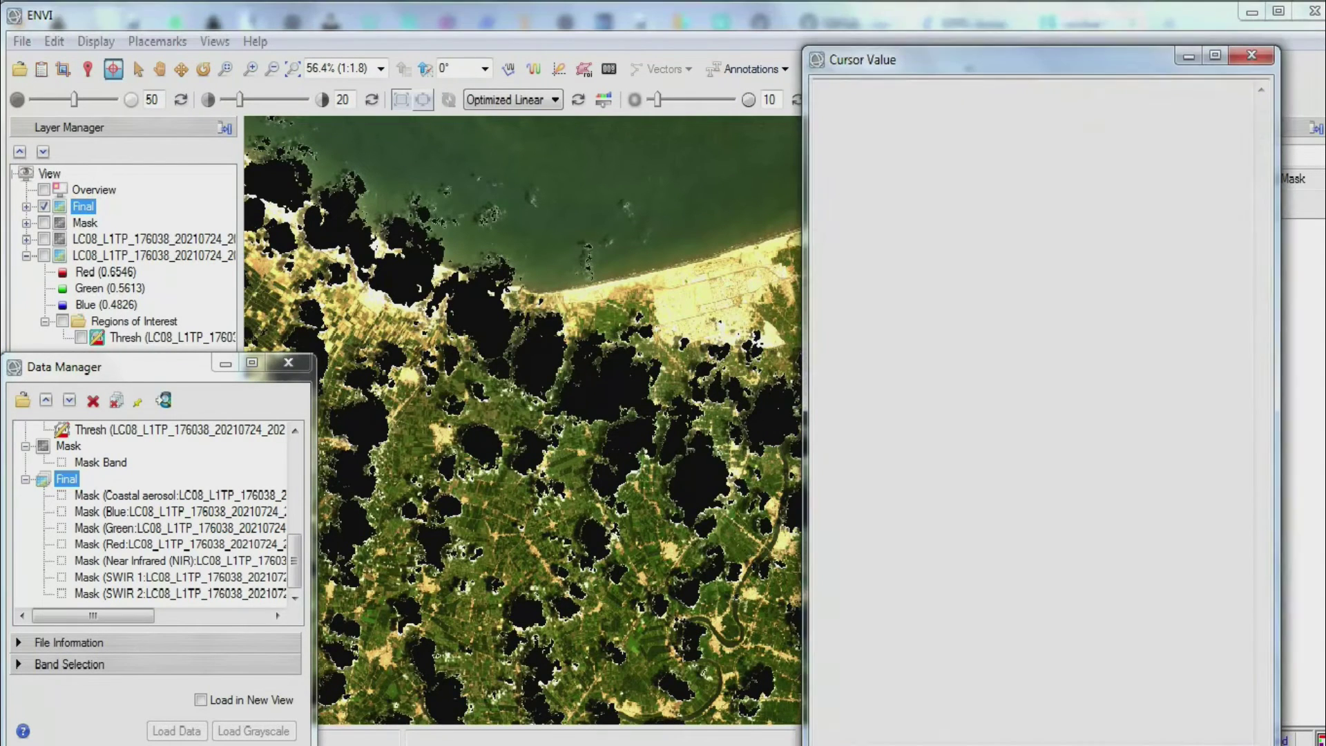
click(474, 320)
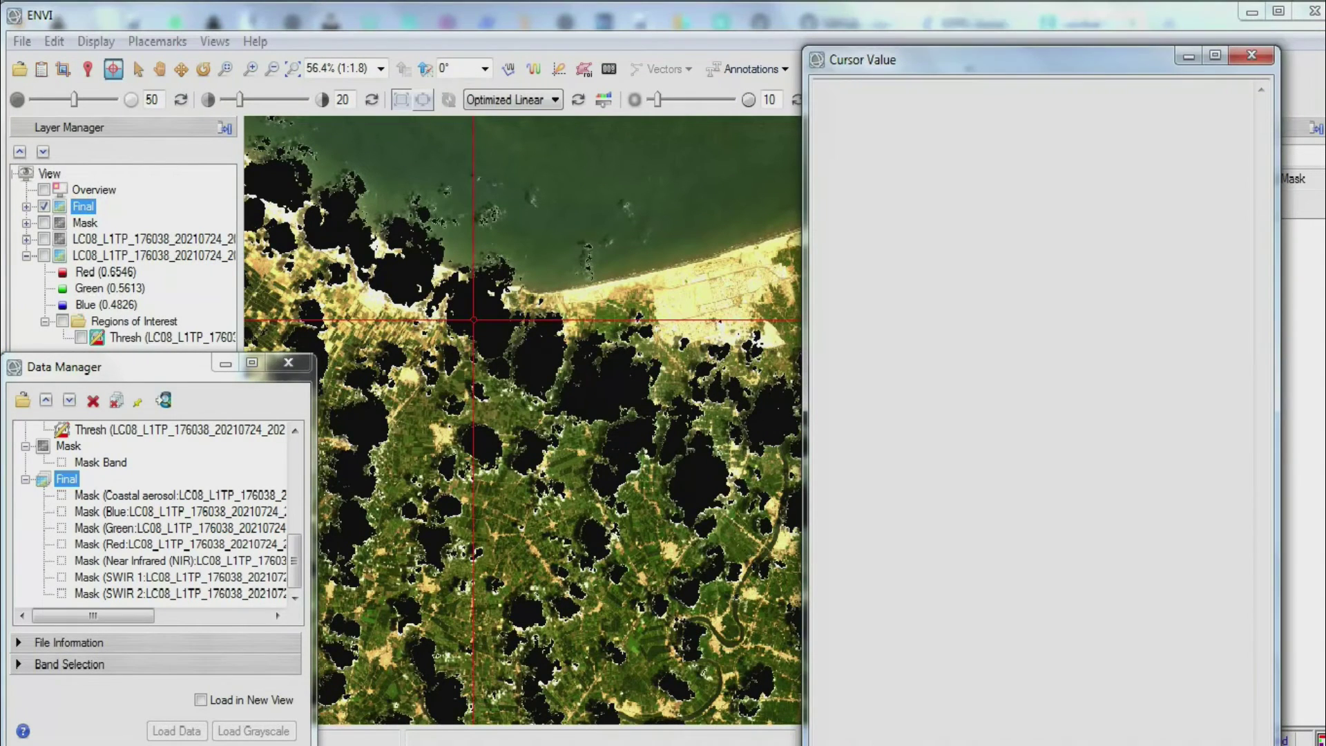
click(485, 327)
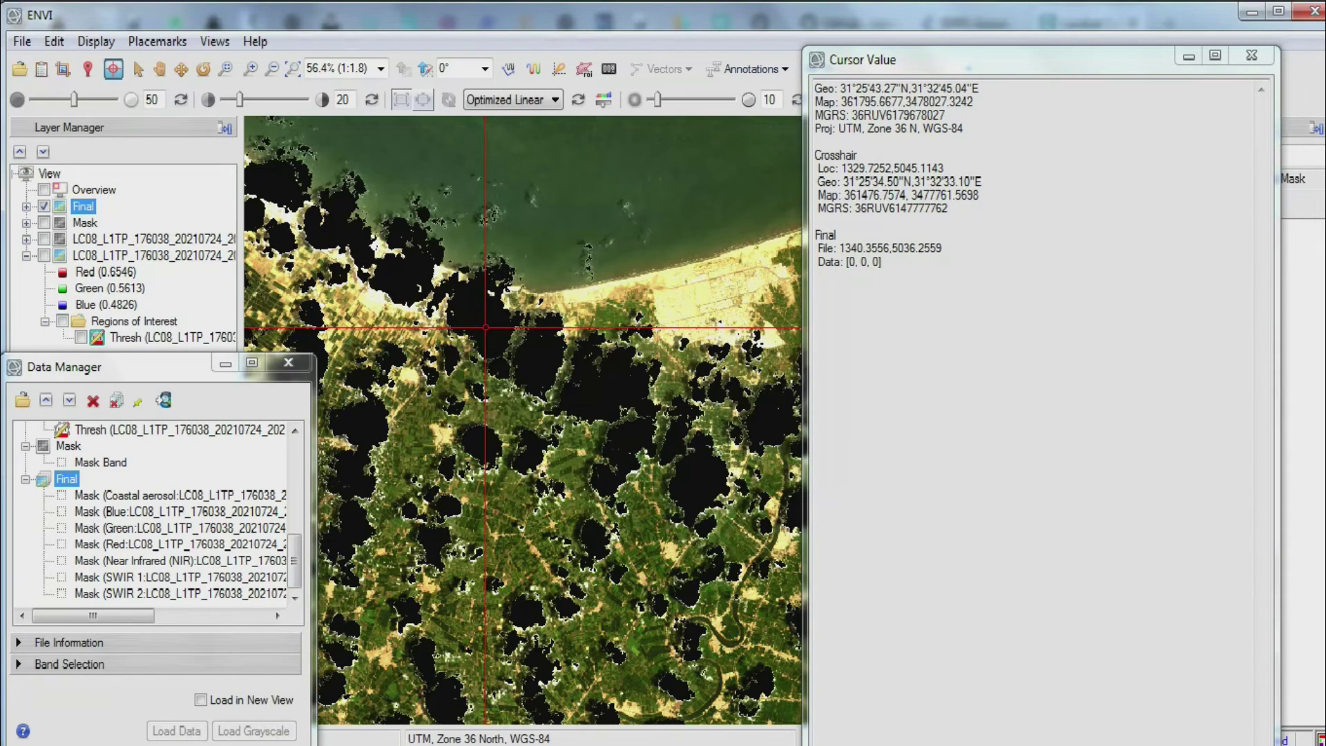
click(490, 320)
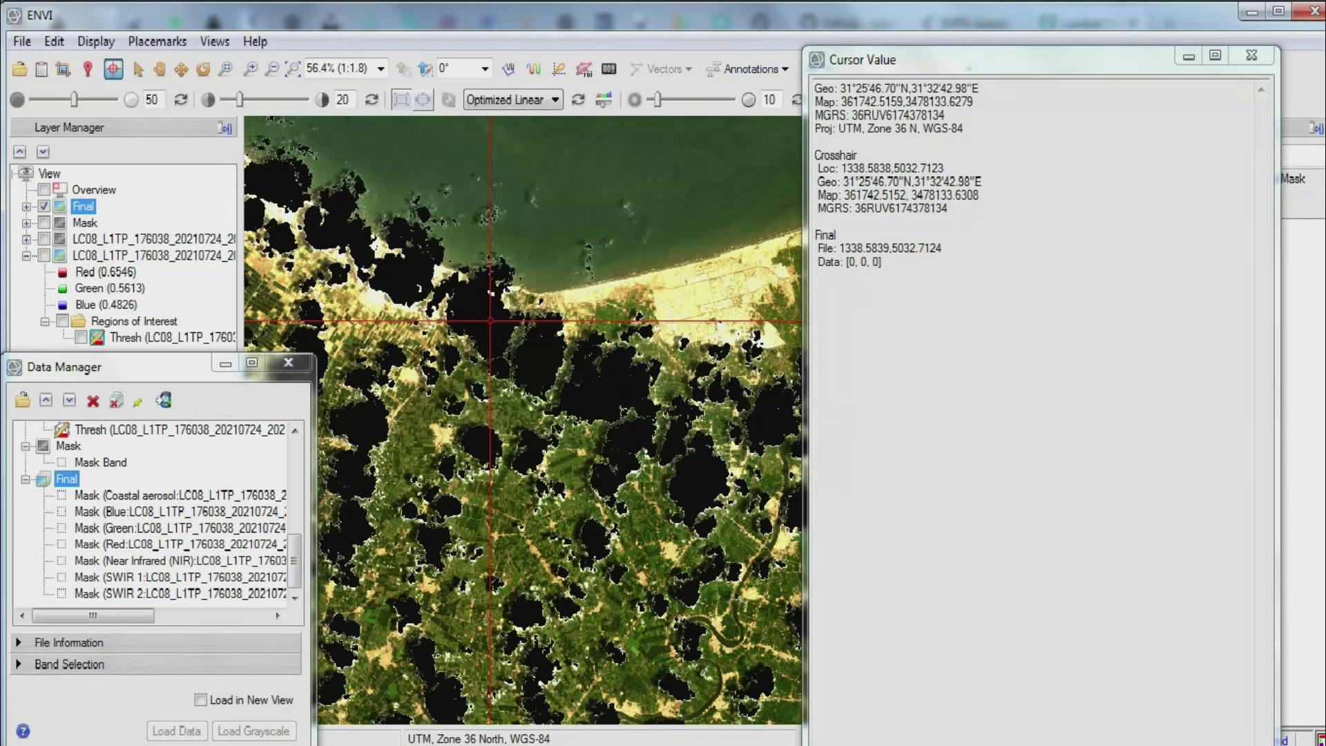
click(783, 417)
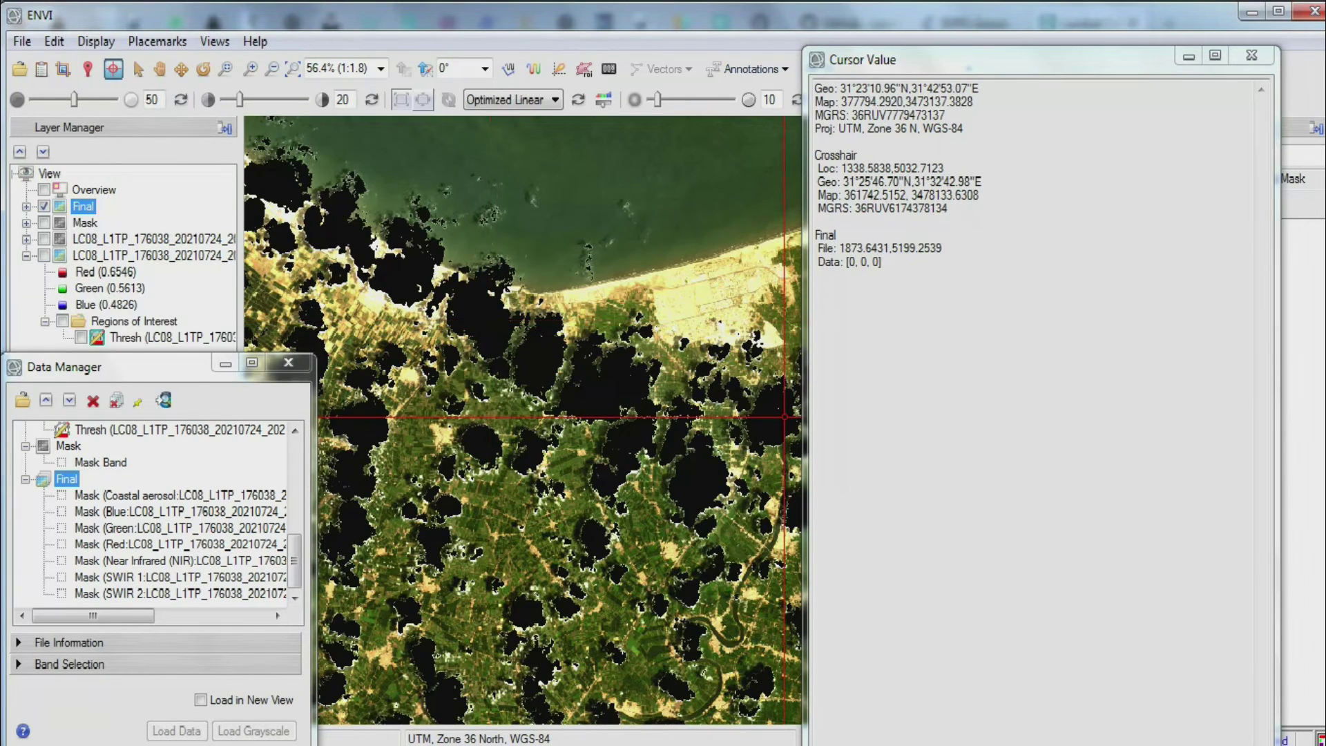
click(783, 402)
drag(882, 261, 815, 261)
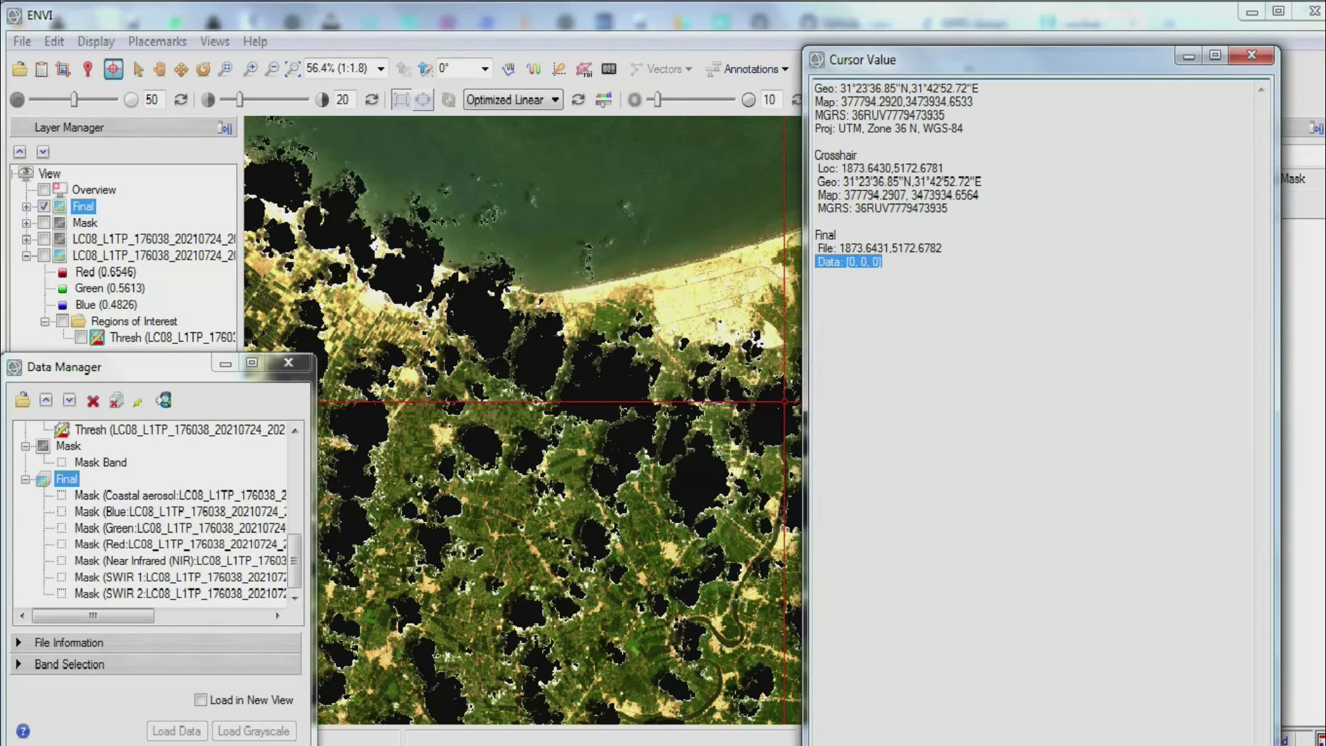
Compare the cursor values of clear land and sea pixels in Final with a masked cloud pixel, closing the readout when finished.
click(736, 317)
drag(947, 261, 832, 261)
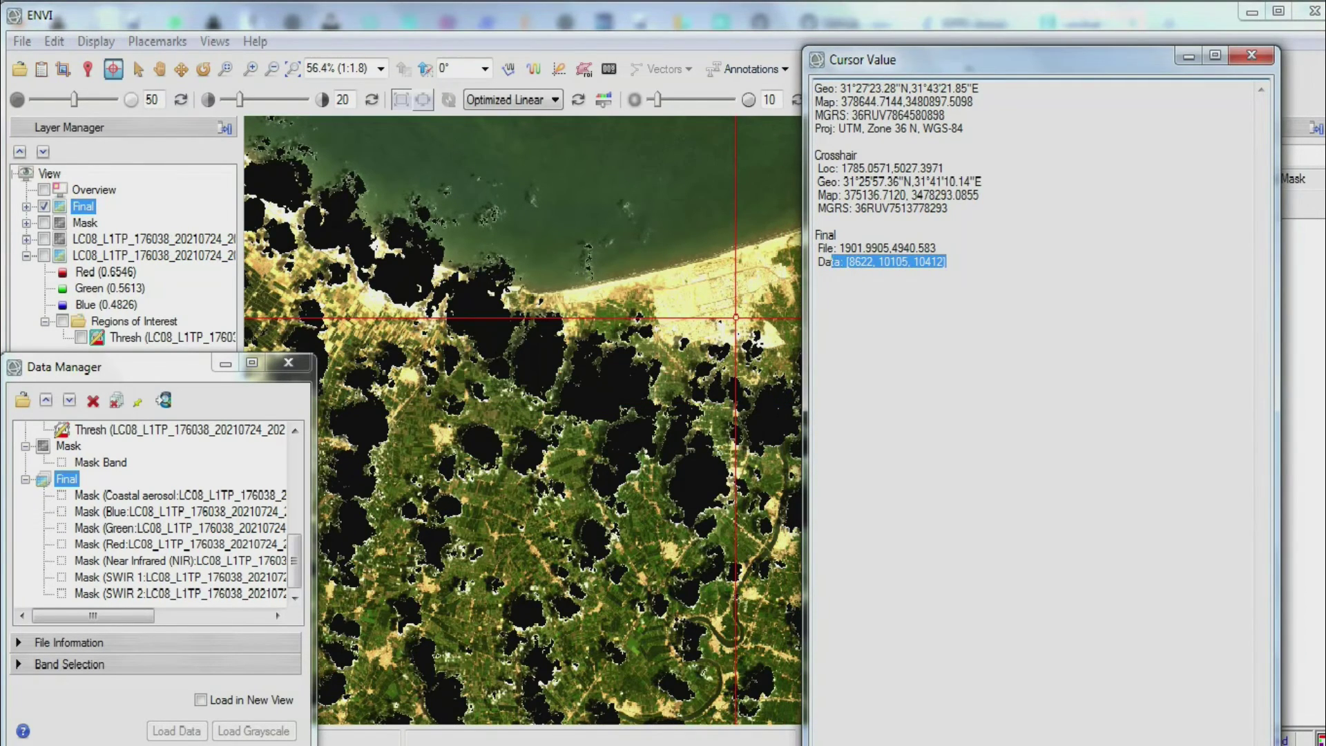
click(674, 141)
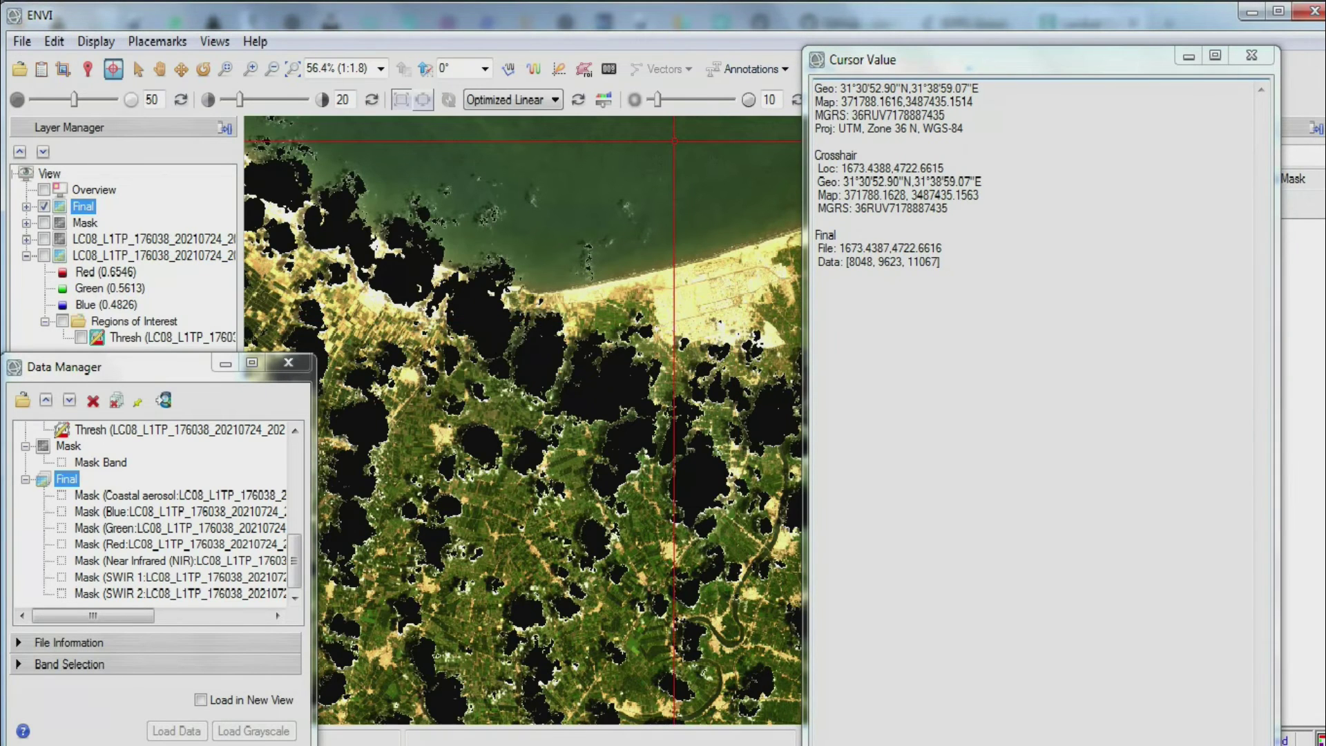
drag(943, 262, 817, 262)
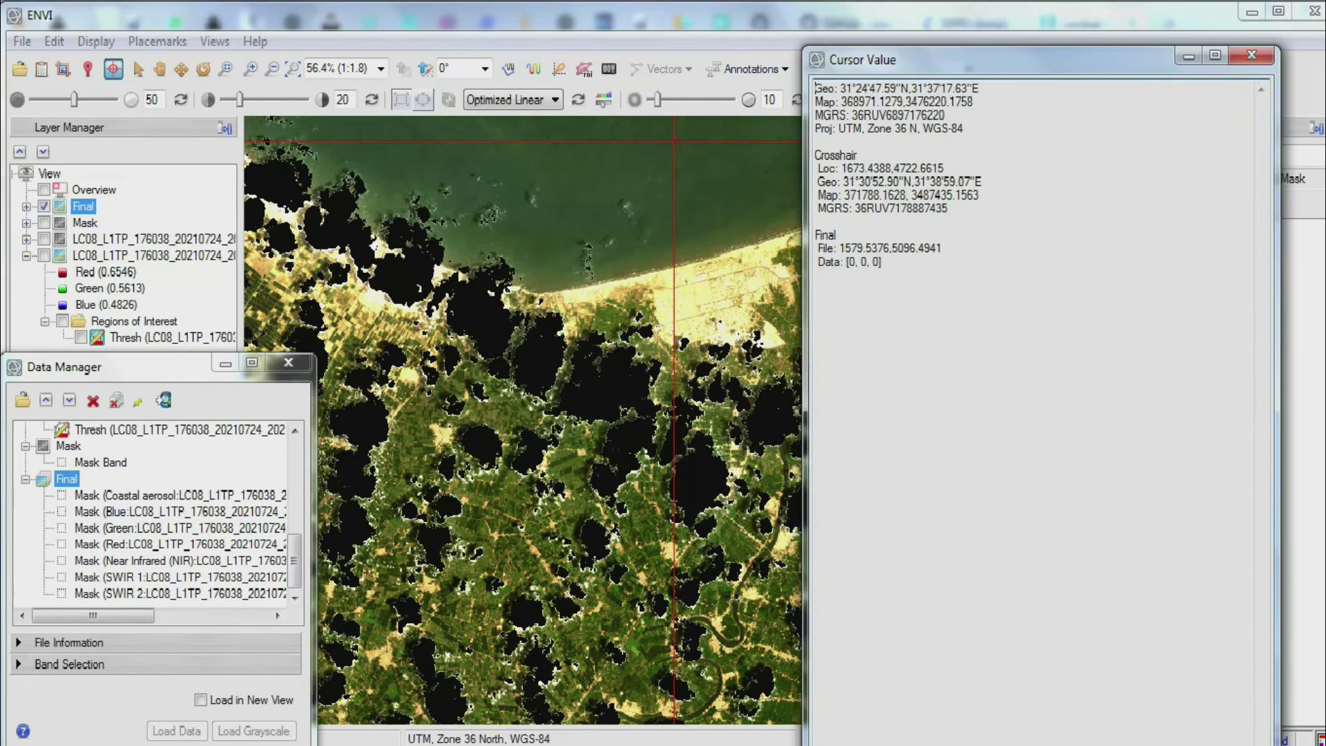
click(613, 380)
click(601, 393)
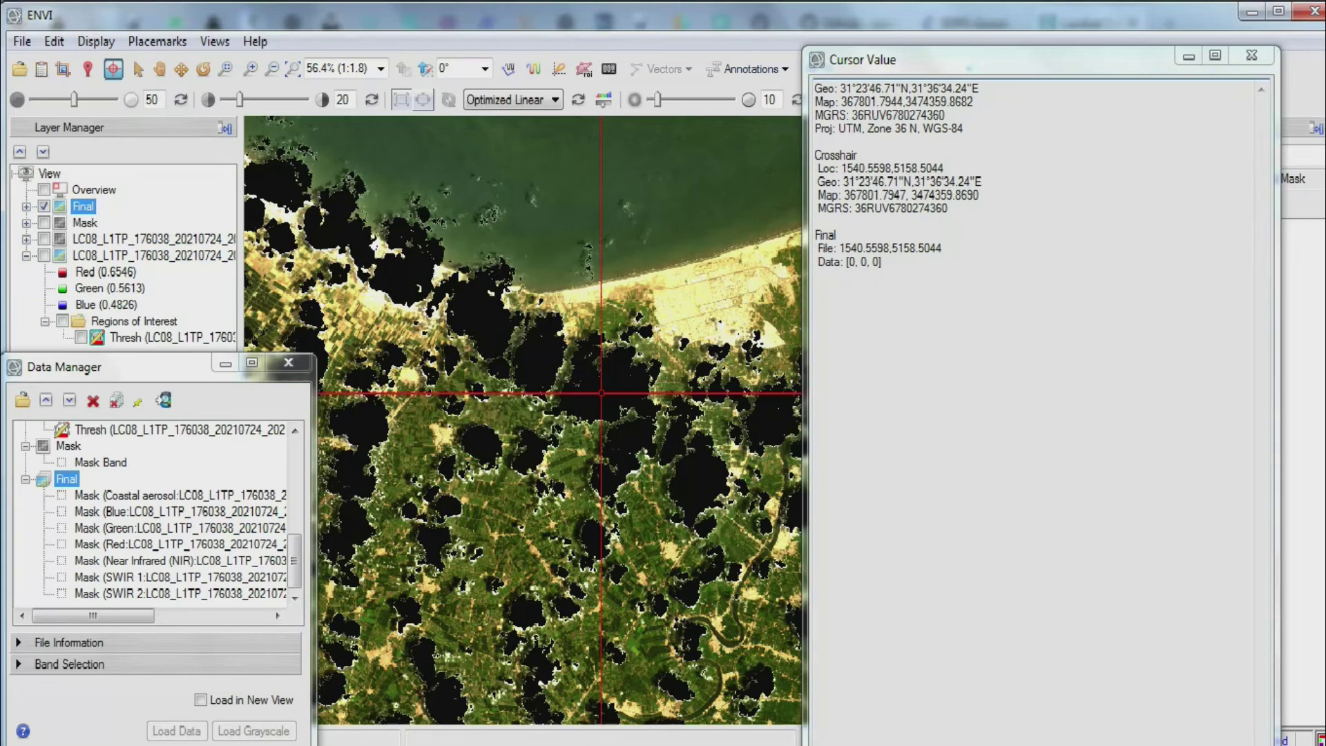
drag(884, 262, 814, 261)
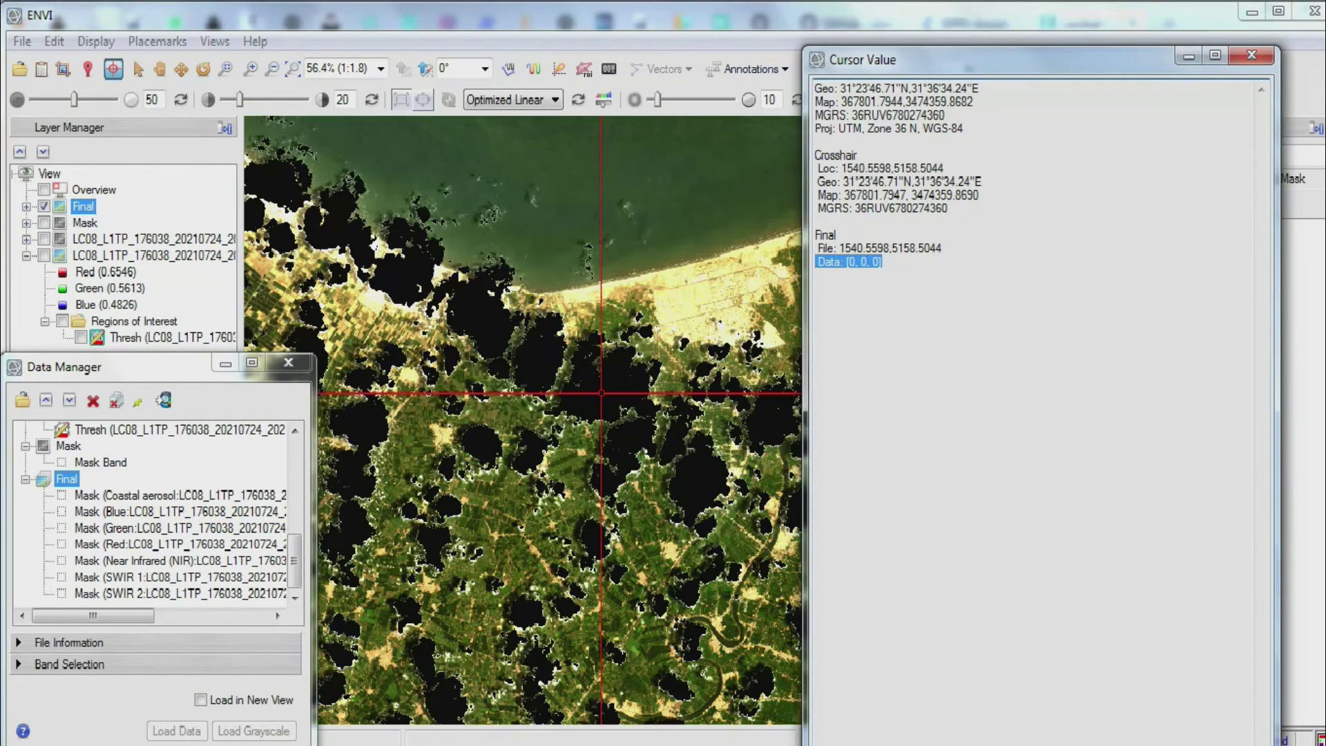
click(1251, 55)
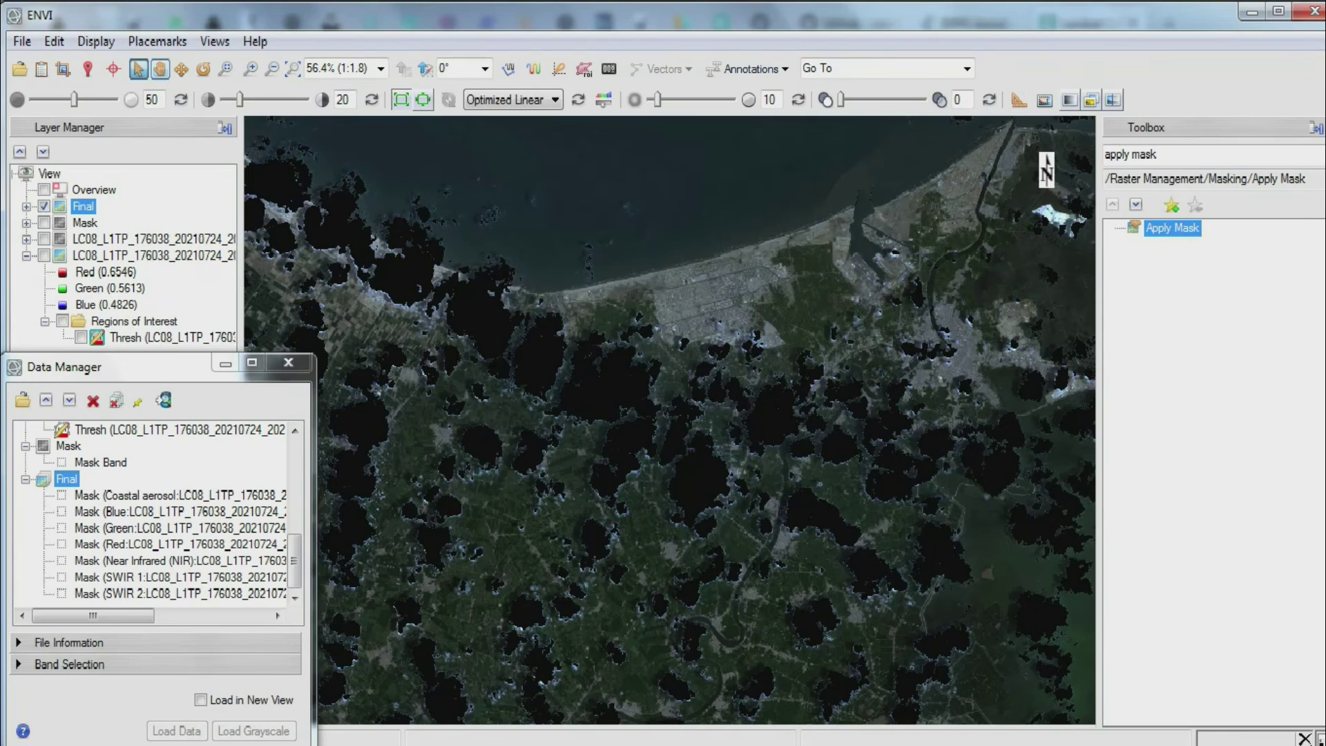
Apply a Linear 5% stretch to the Final image displayed at full extent.
click(293, 68)
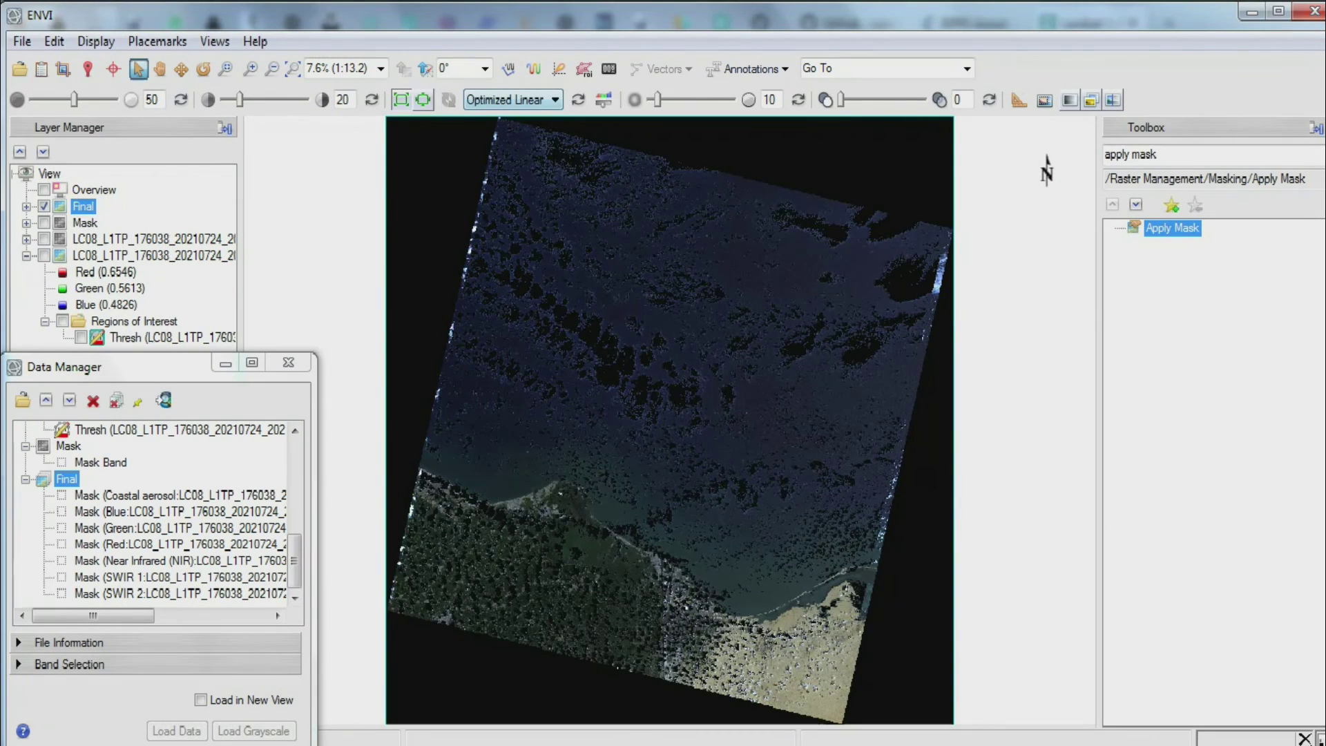
click(512, 100)
click(487, 171)
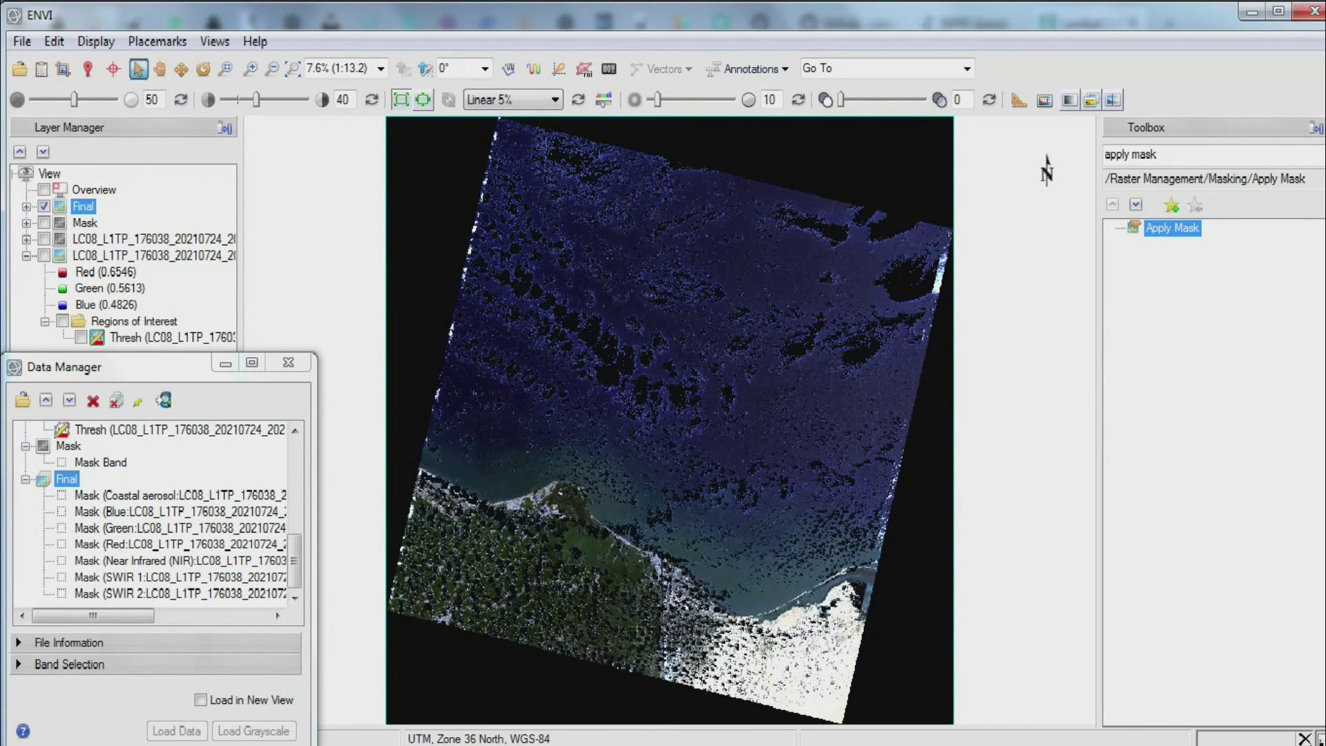
Try the Linear 2%, Gaussian and Logarithmic stretches on the Final image, finishing with Linear 5% reapplied.
click(513, 100)
click(513, 157)
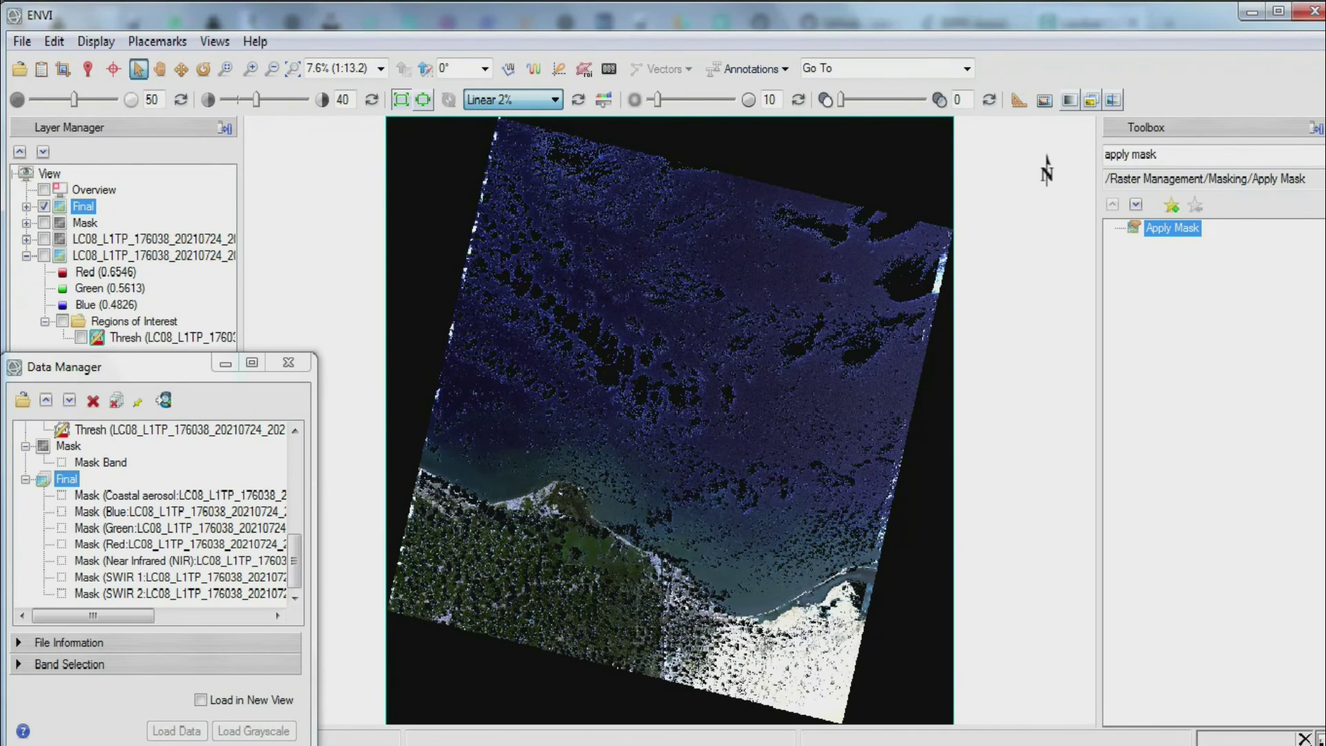
click(512, 100)
click(512, 200)
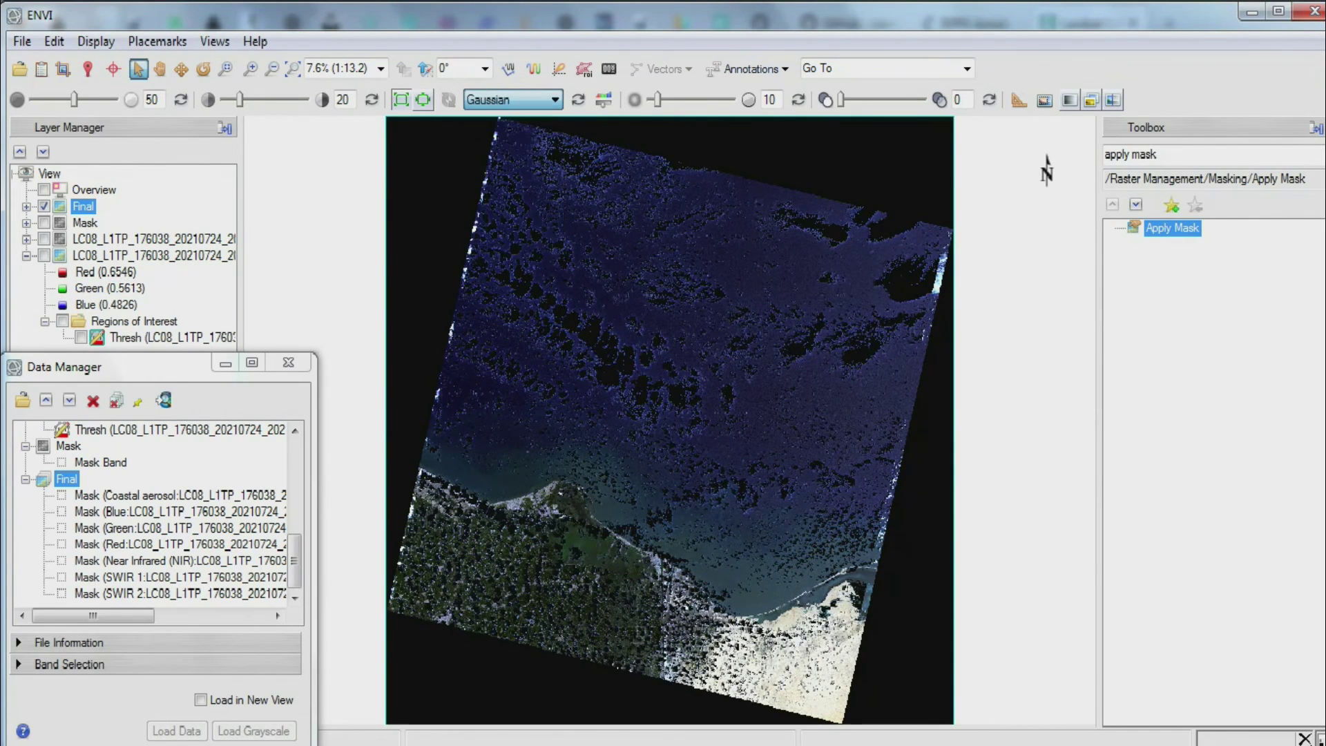
click(513, 100)
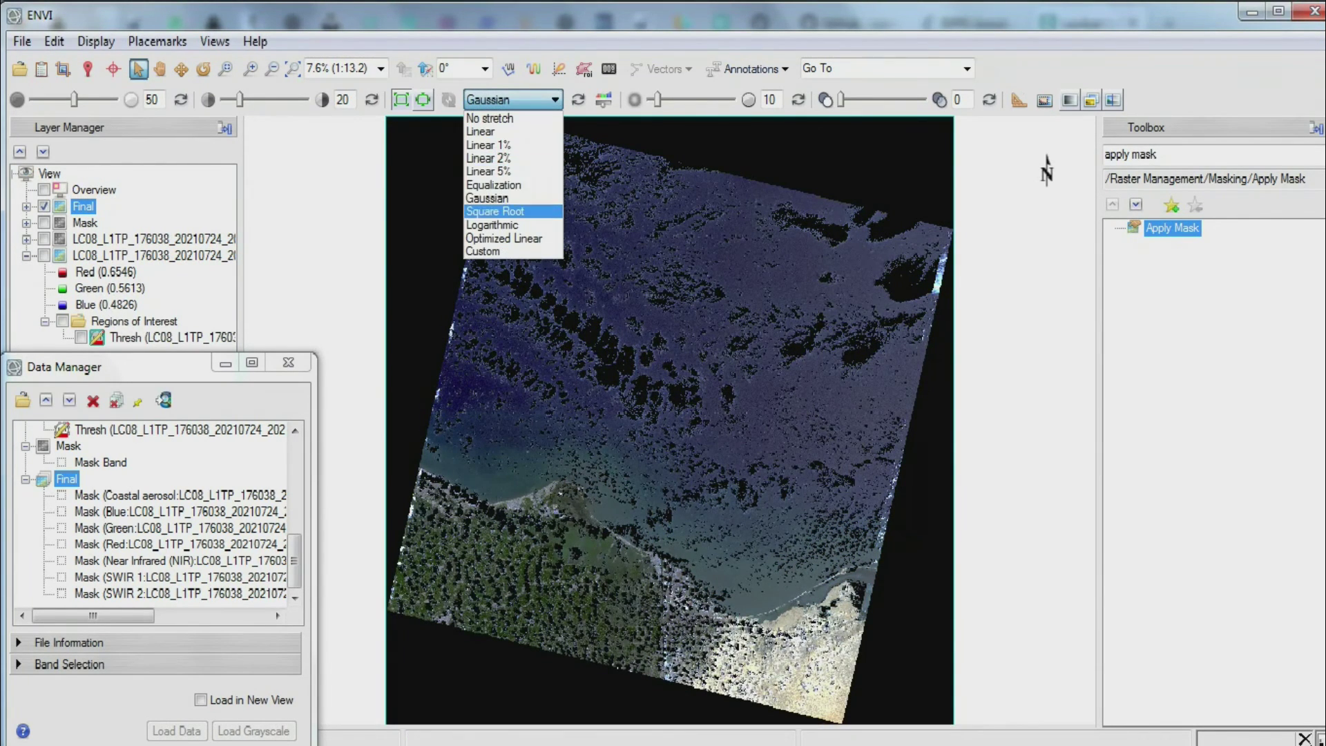
click(512, 228)
click(512, 100)
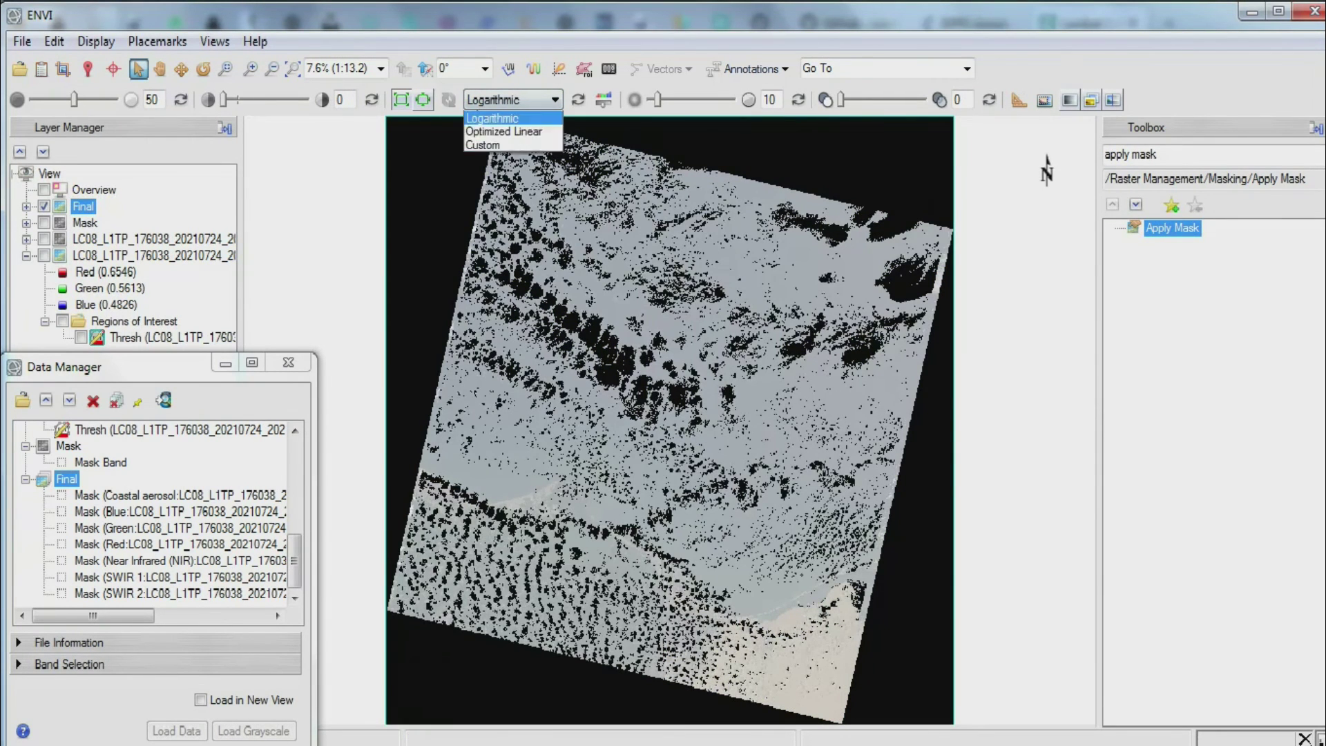
click(513, 173)
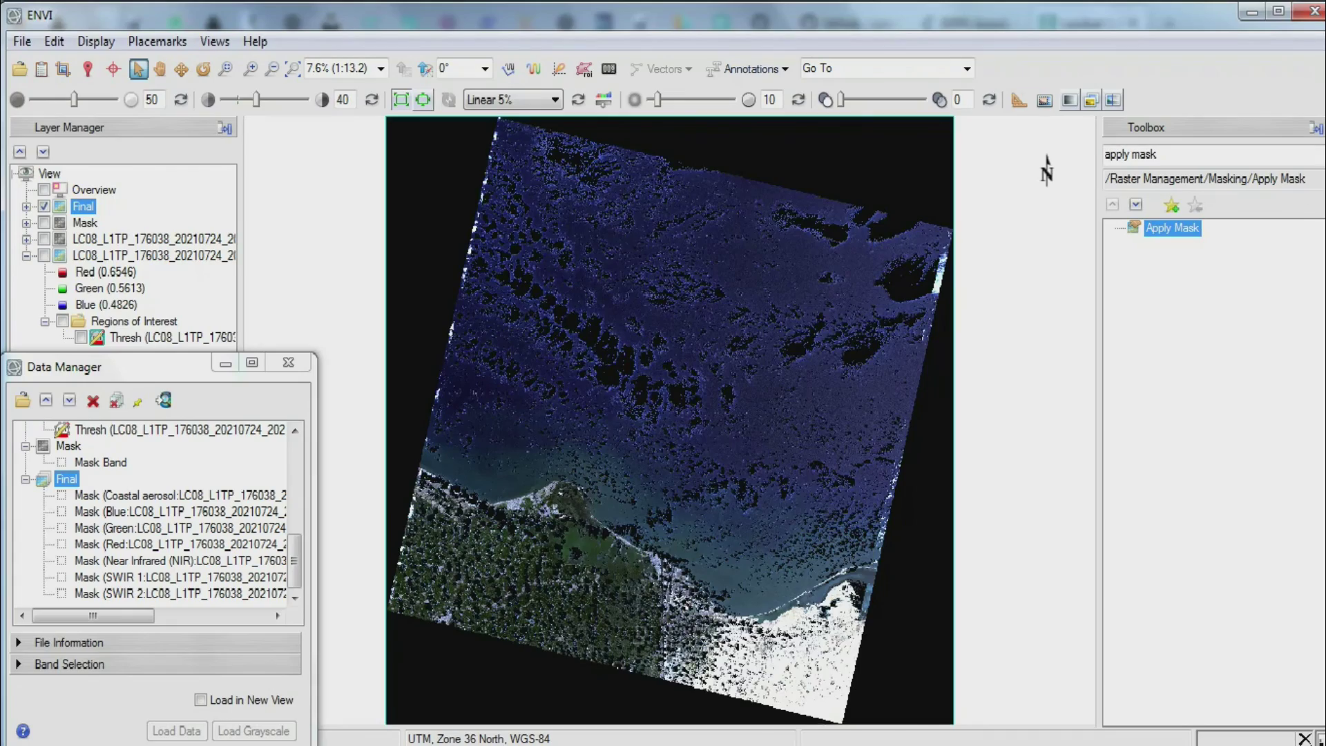
Inspect the masked clouds over the land and coastline of Final at about 56% magnification.
scroll(538, 575, up, 3)
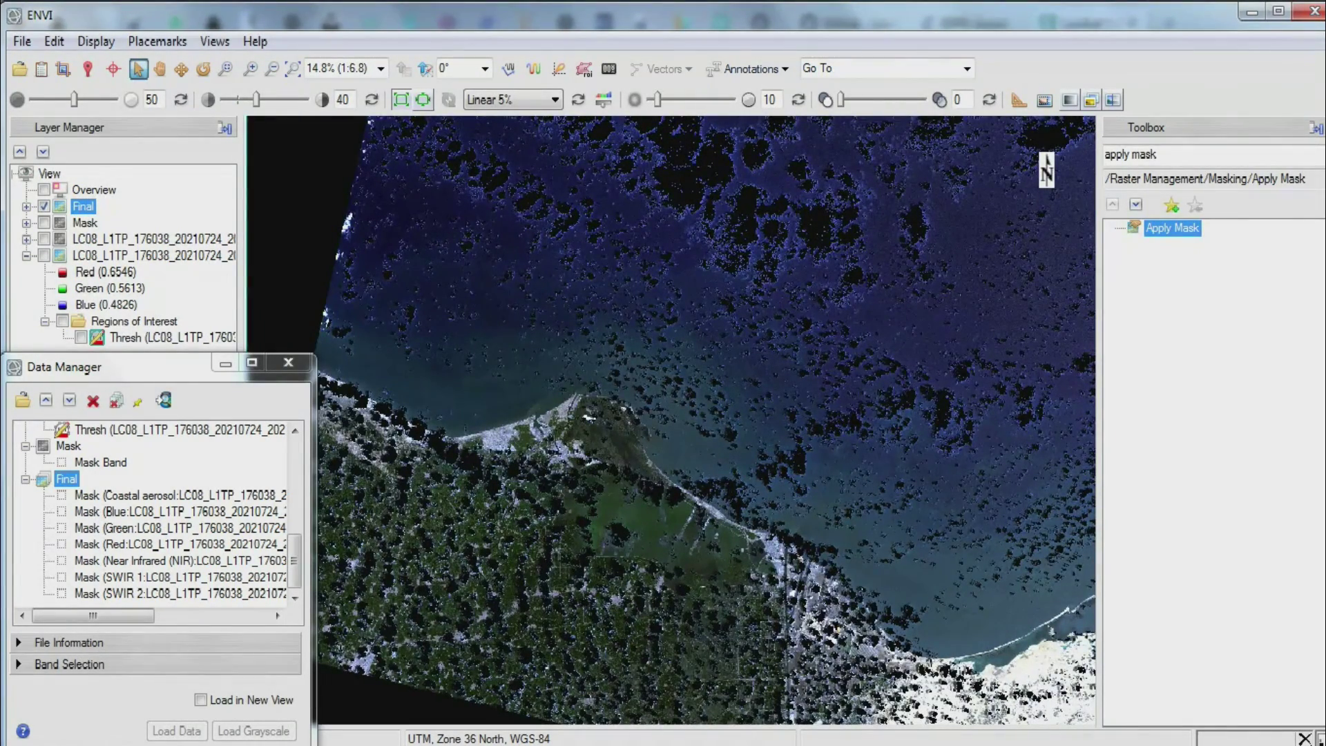
scroll(535, 525, up, 5)
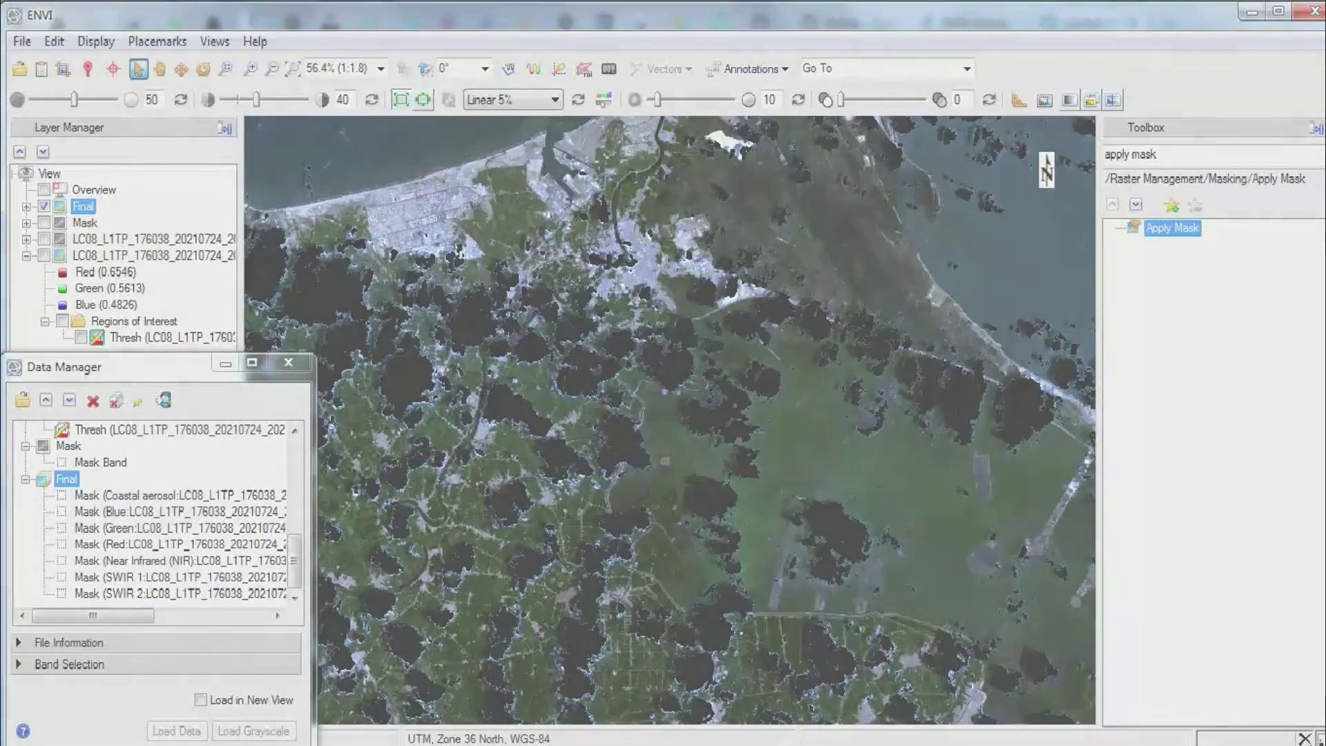